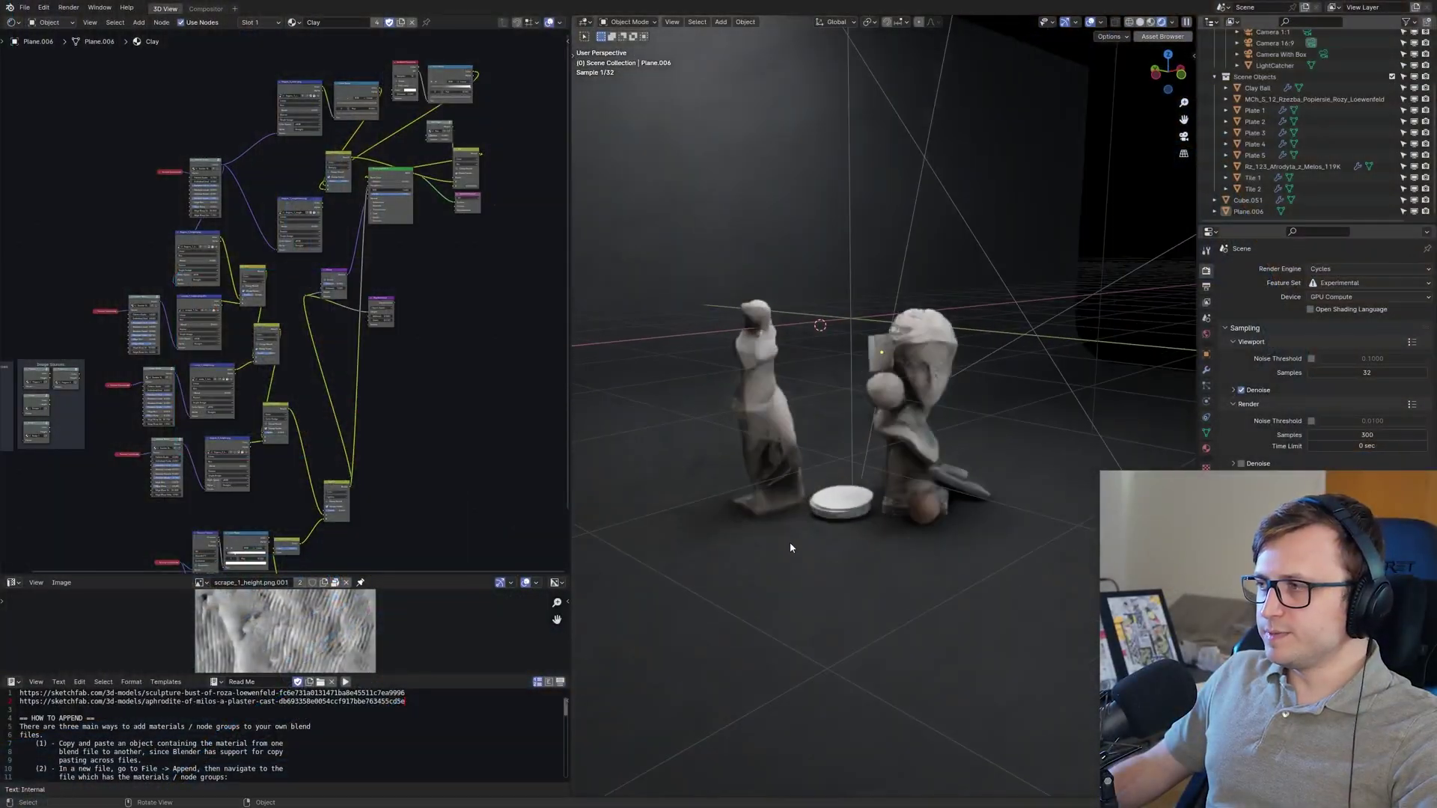
# - Bring the Scatter Node and height image into view, move the Scatter Node, then box-select and deselect it
pyautogui.scroll(2, 790, 547)
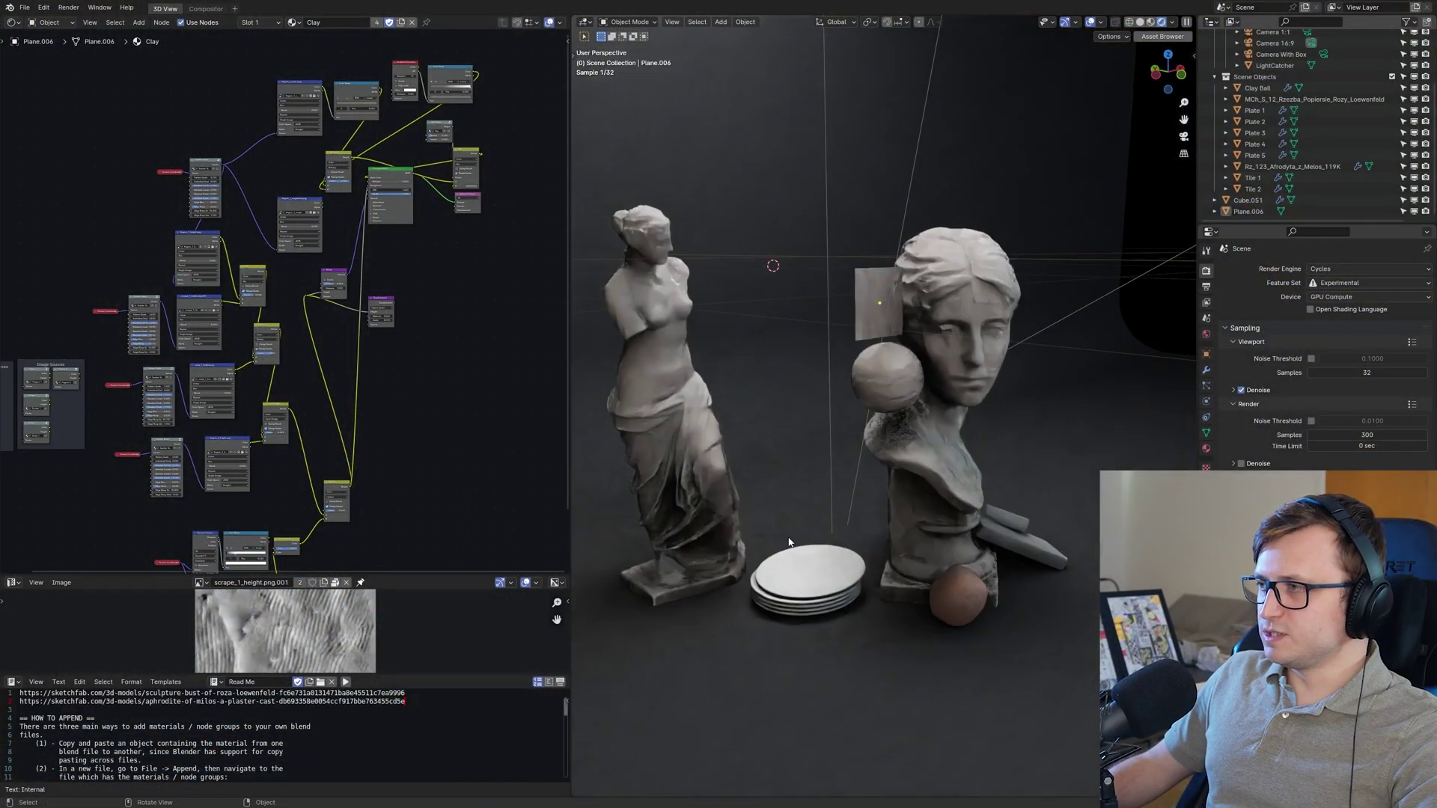
pyautogui.scroll(6, 881, 476)
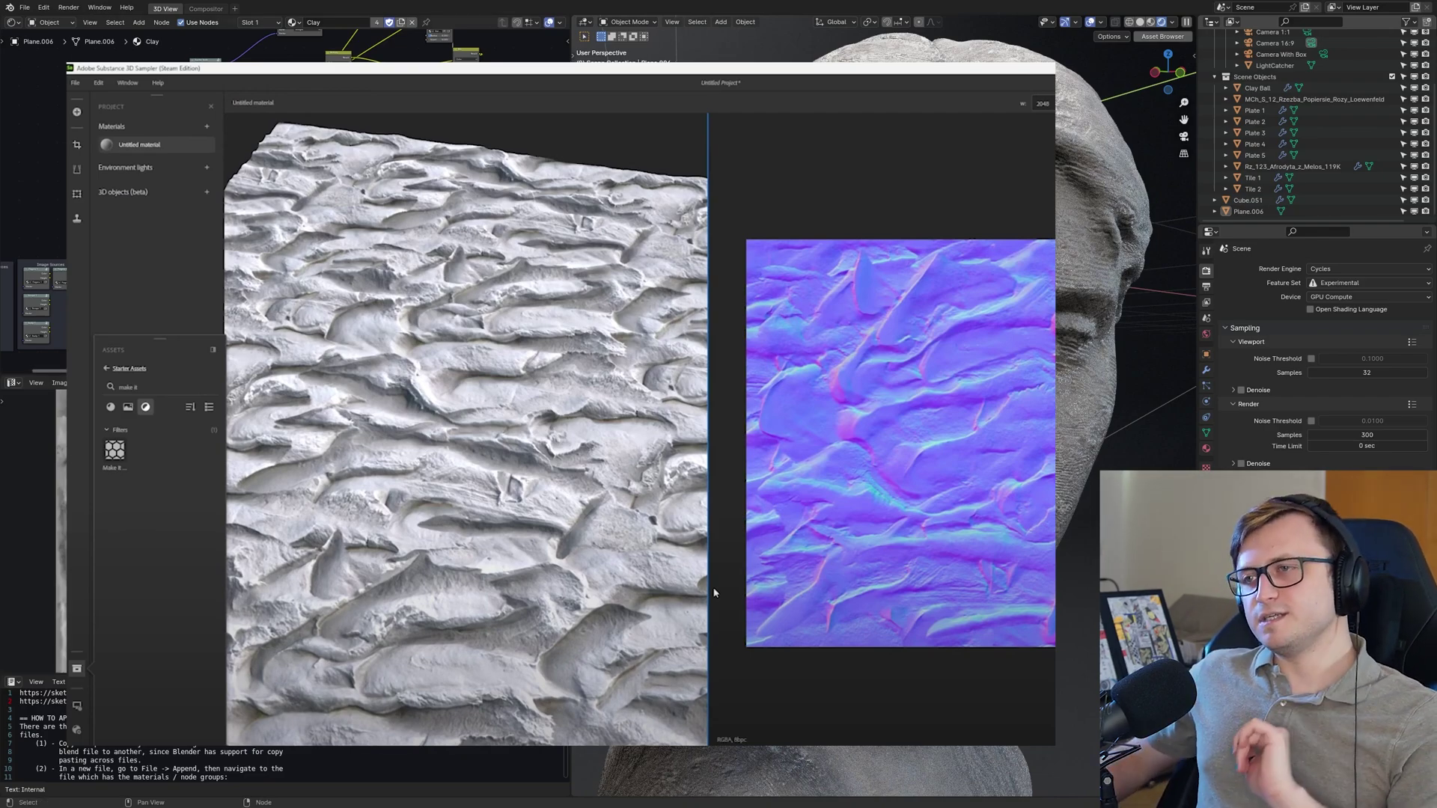
pyautogui.scroll(8, 225, 224)
pyautogui.scroll(5, 296, 226)
pyautogui.moveTo(190, 169); pyautogui.dragTo(291, 176, button='middle')
pyautogui.moveTo(297, 142)
pyautogui.mouseDown()
pyautogui.moveTo(287, 122)
pyautogui.moveTo(326, 120)
pyautogui.moveTo(304, 124)
pyautogui.mouseUp()
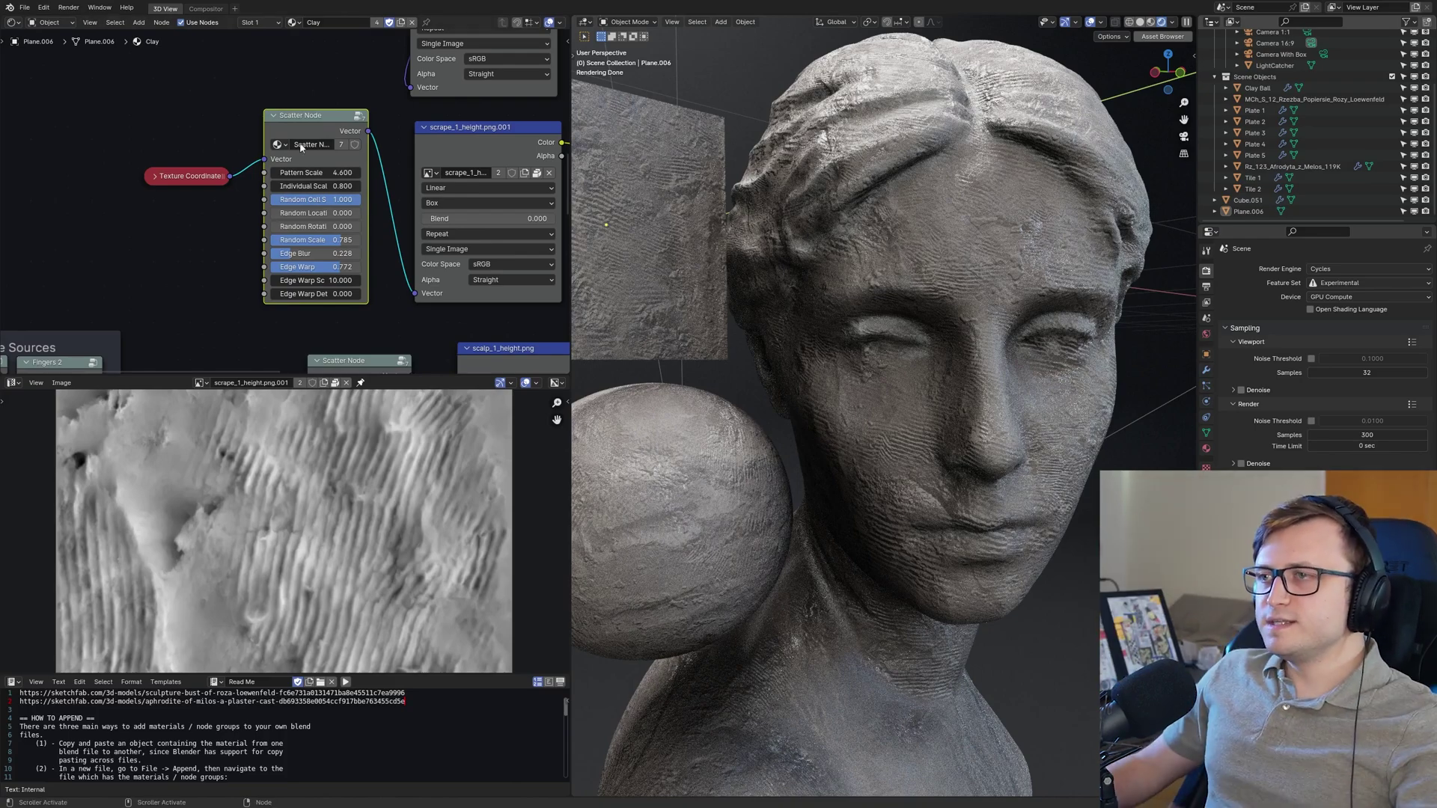
pyautogui.moveTo(244, 93); pyautogui.dragTo(386, 320)
pyautogui.click(386, 319)
# - Orbit to a near-front view of the textured bust, then open the recent sample-box project
pyautogui.moveTo(924, 386); pyautogui.dragTo(883, 389, button='middle')
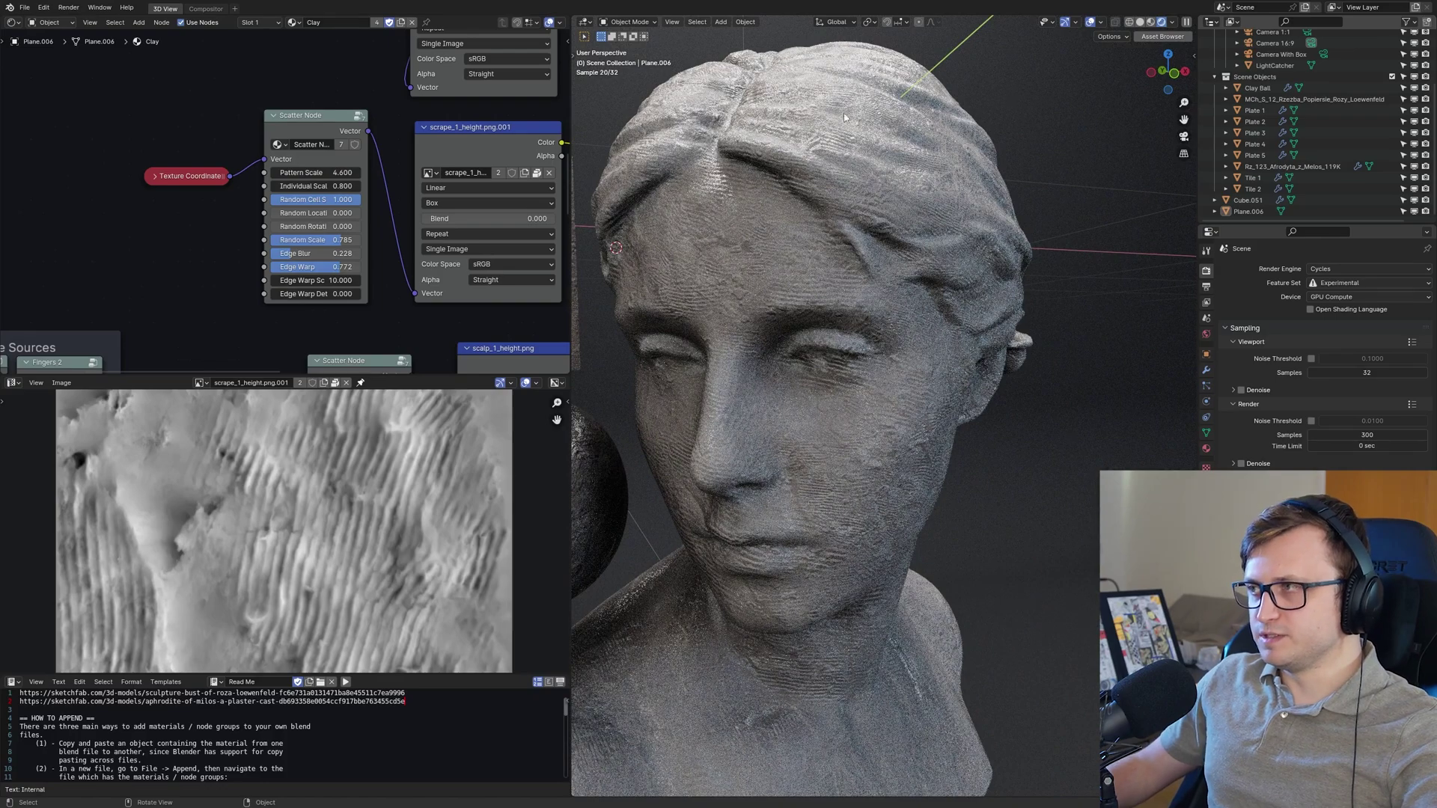
pyautogui.moveTo(718, 492); pyautogui.dragTo(841, 476, button='middle')
pyautogui.scroll(-2, 935, 493)
pyautogui.moveTo(940, 494); pyautogui.dragTo(924, 500, button='middle')
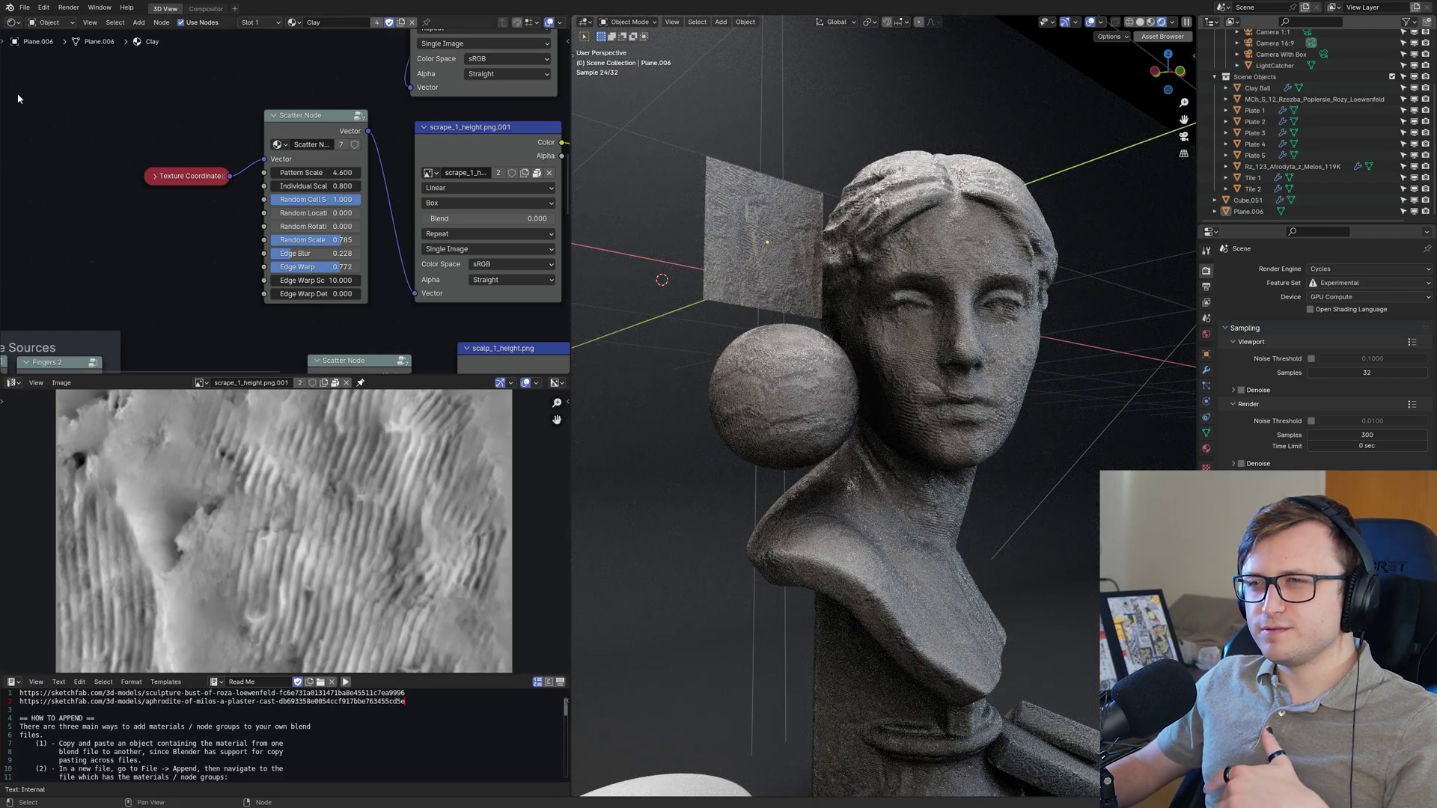
pyautogui.click(25, 7)
pyautogui.moveTo(56, 50)
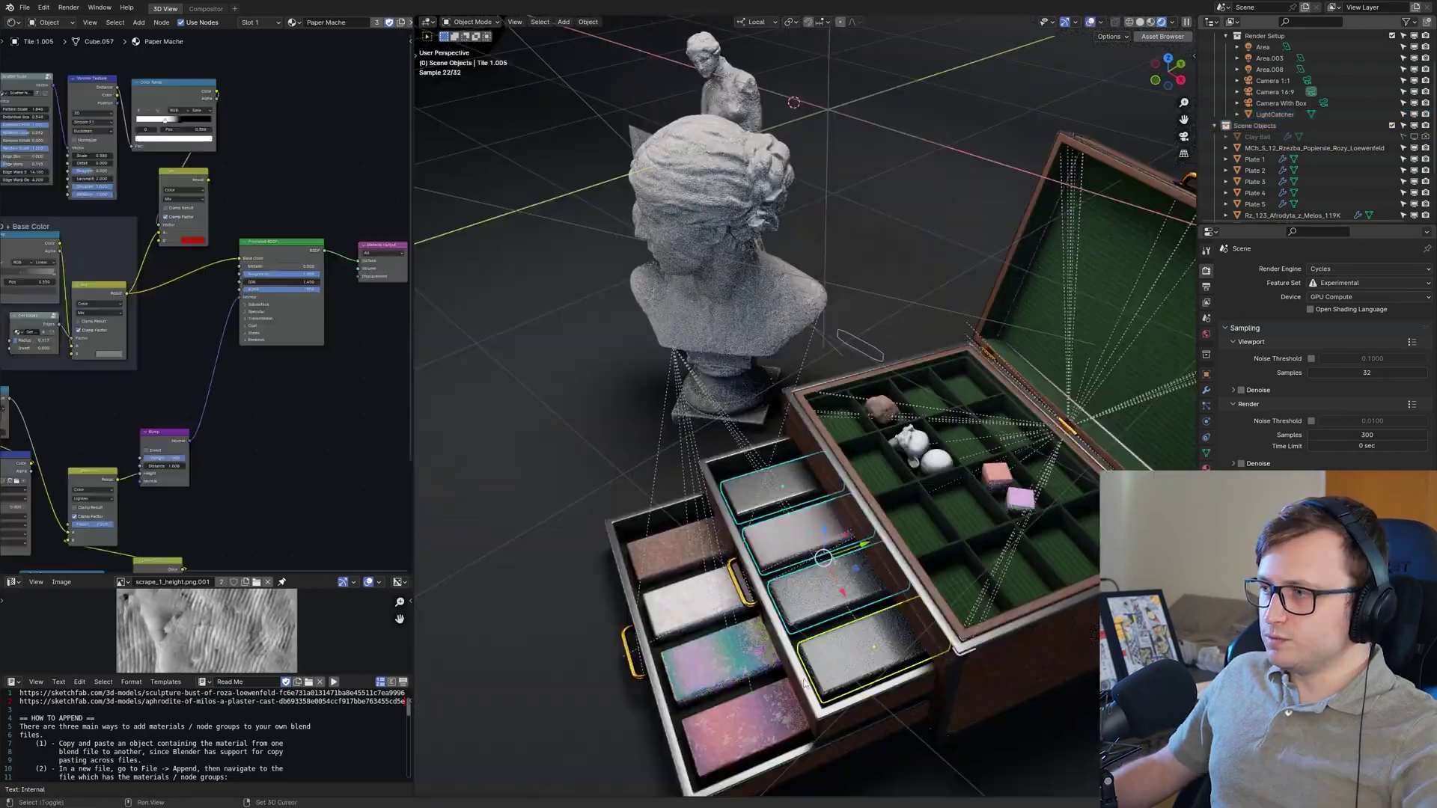
# - Select the metal hinge curve and move it along Y to -0.34385 m
pyautogui.click(802, 684)
pyautogui.rightClick(802, 684)
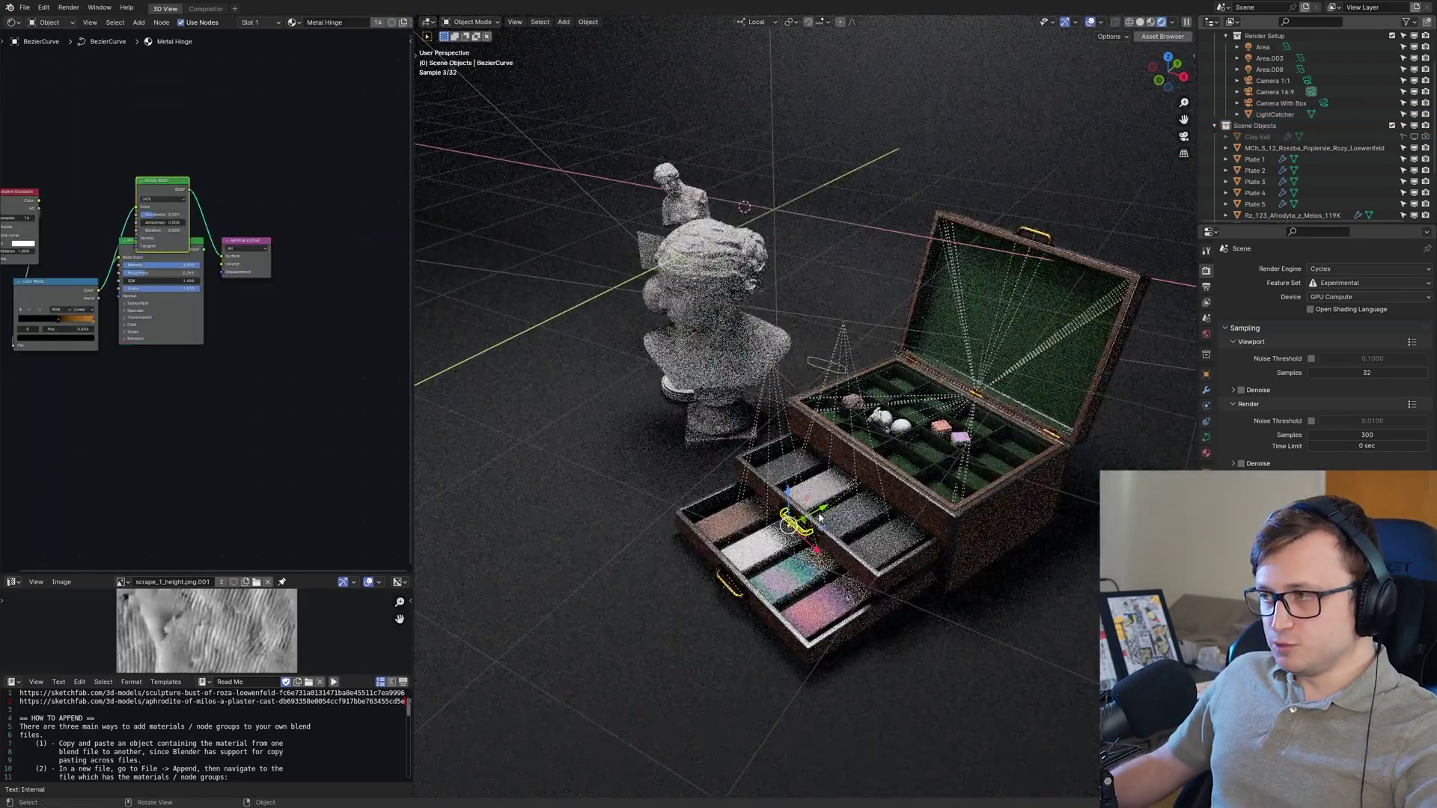
pyautogui.press('g')
pyautogui.click(856, 503)
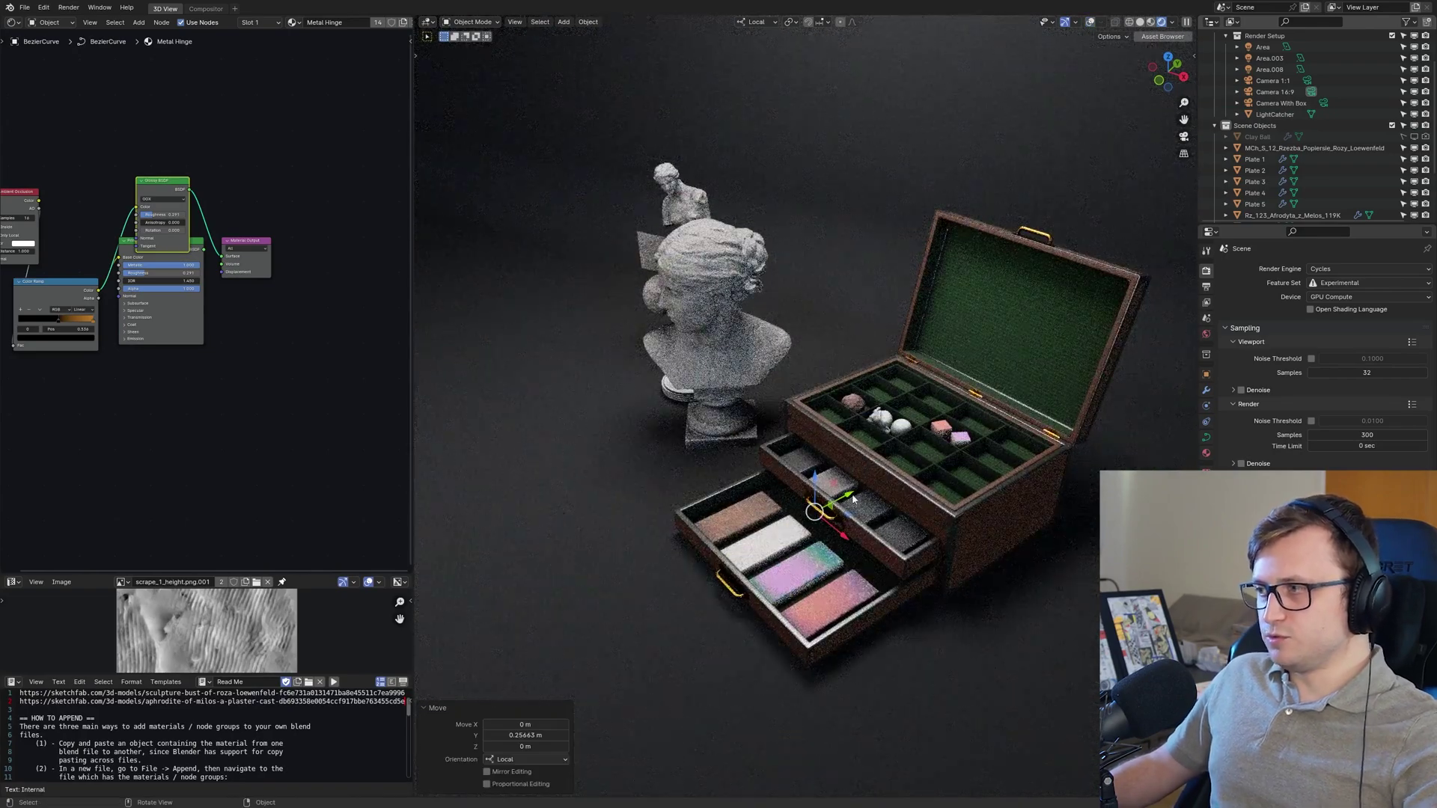
pyautogui.press('g')
pyautogui.press('y')
pyautogui.click(812, 528)
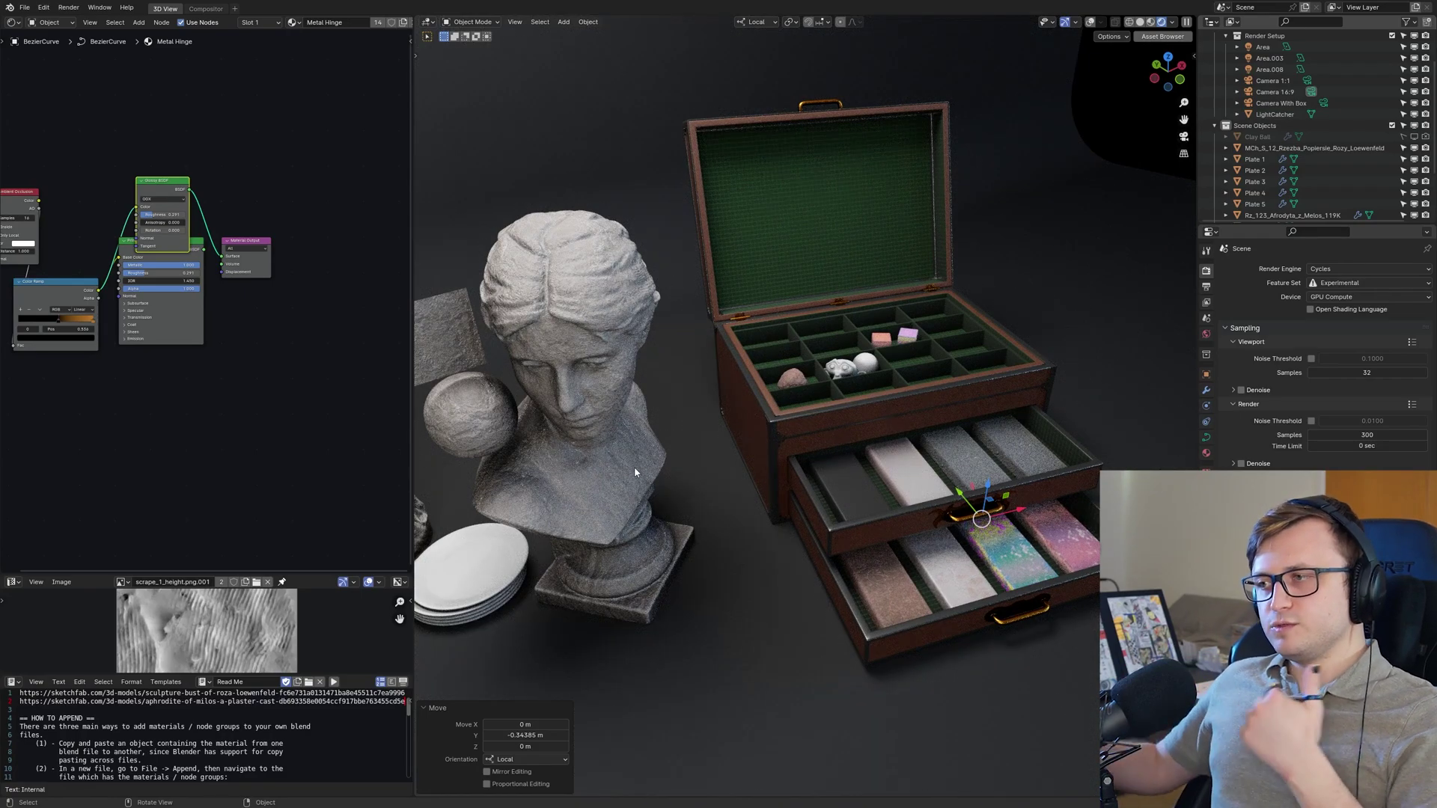
# - Bring the bust into a level front view and select it to show its Clay material
pyautogui.keyDown('shift'); pyautogui.moveTo(496, 518); pyautogui.dragTo(661, 446, button='middle'); pyautogui.keyUp('shift')
pyautogui.scroll(1, 661, 419)
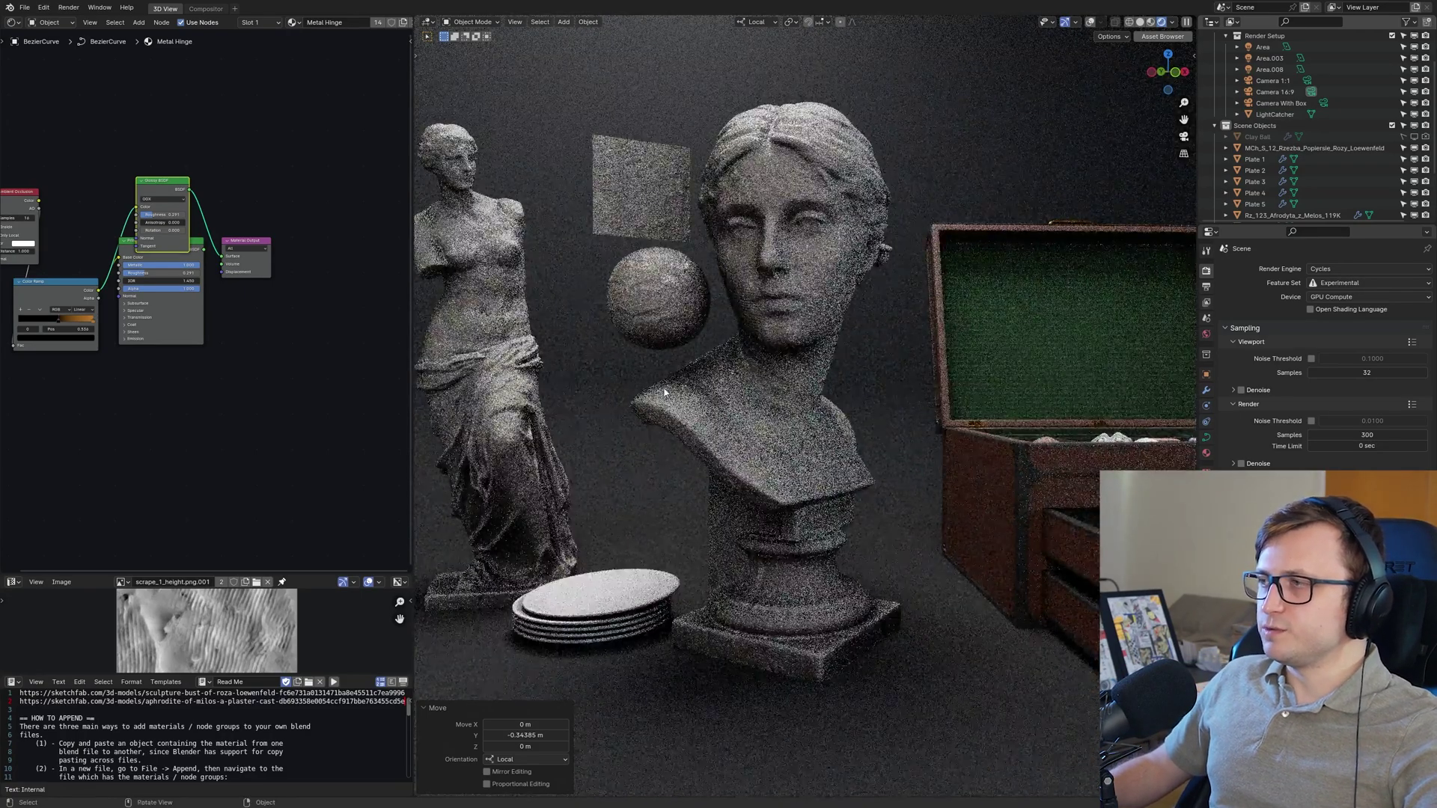
pyautogui.scroll(1, 661, 389)
pyautogui.keyDown('shift'); pyautogui.moveTo(665, 370); pyautogui.dragTo(698, 515, button='middle'); pyautogui.keyUp('shift')
pyautogui.scroll(3, 698, 515)
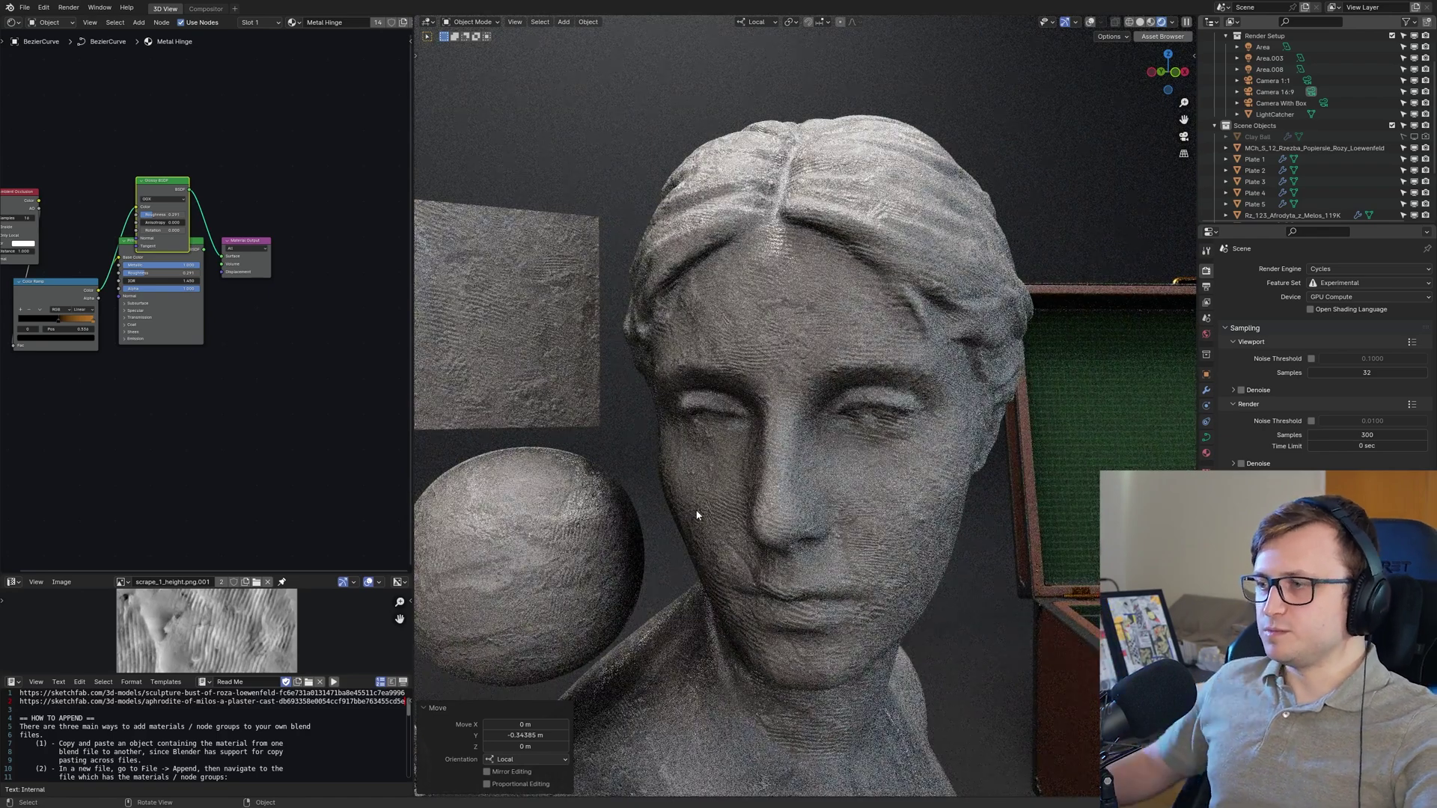
pyautogui.click(697, 515)
pyautogui.scroll(-4, 685, 514)
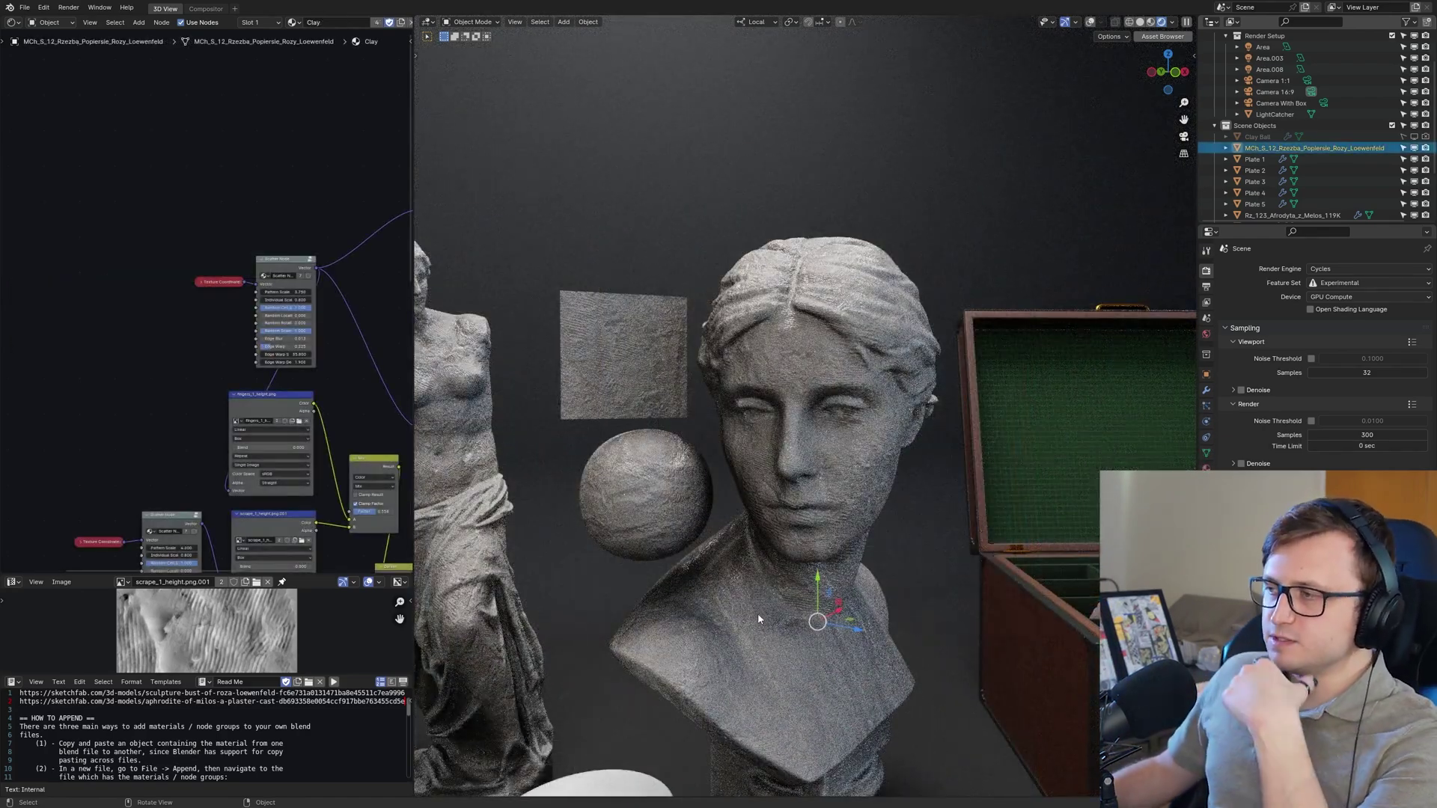
pyautogui.click(1207, 390)
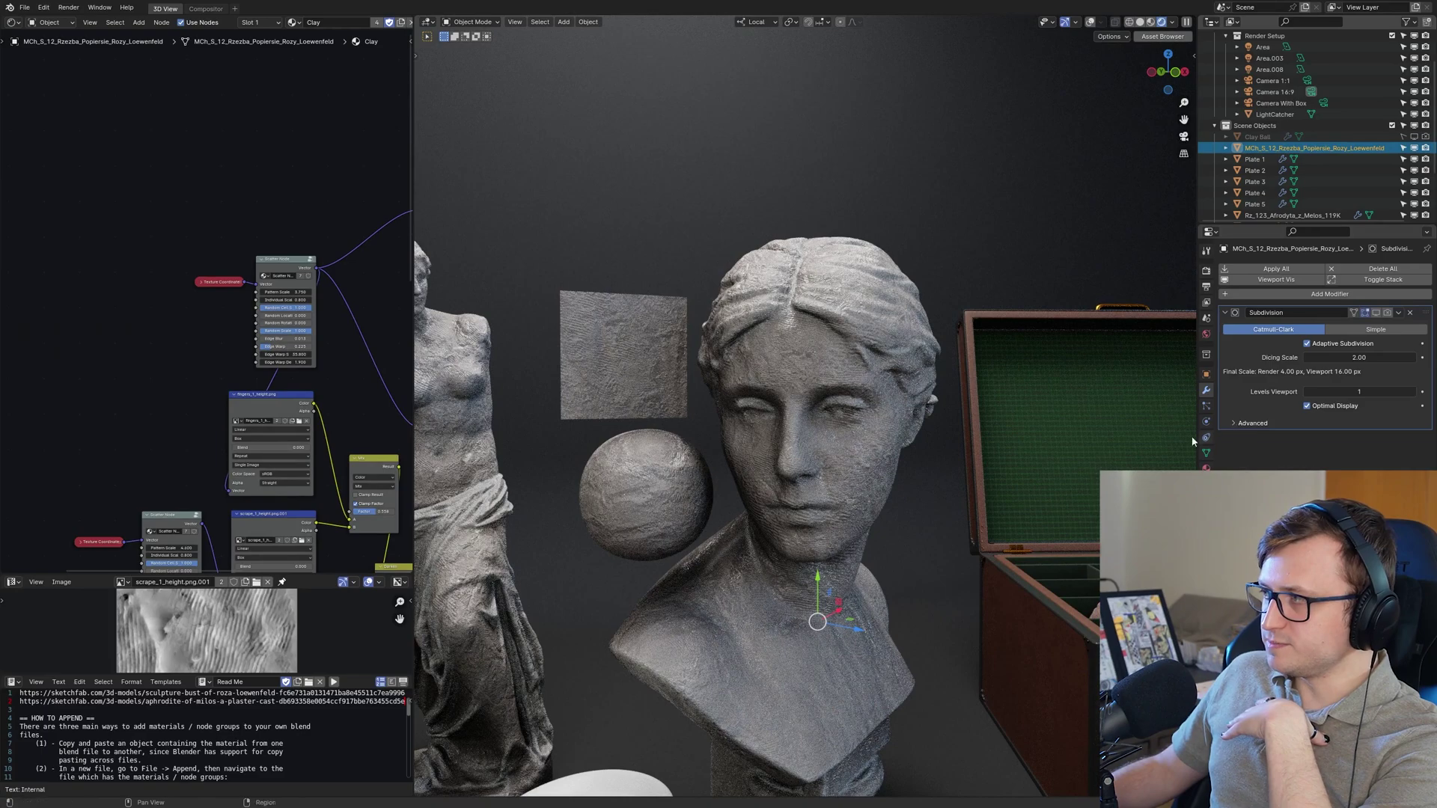
pyautogui.moveTo(367, 367); pyautogui.dragTo(37, 296, button='middle')
pyautogui.moveTo(287, 291); pyautogui.dragTo(193, 347, button='middle')
pyautogui.moveTo(120, 310); pyautogui.dragTo(166, 383, button='middle')
pyautogui.scroll(2, 158, 382)
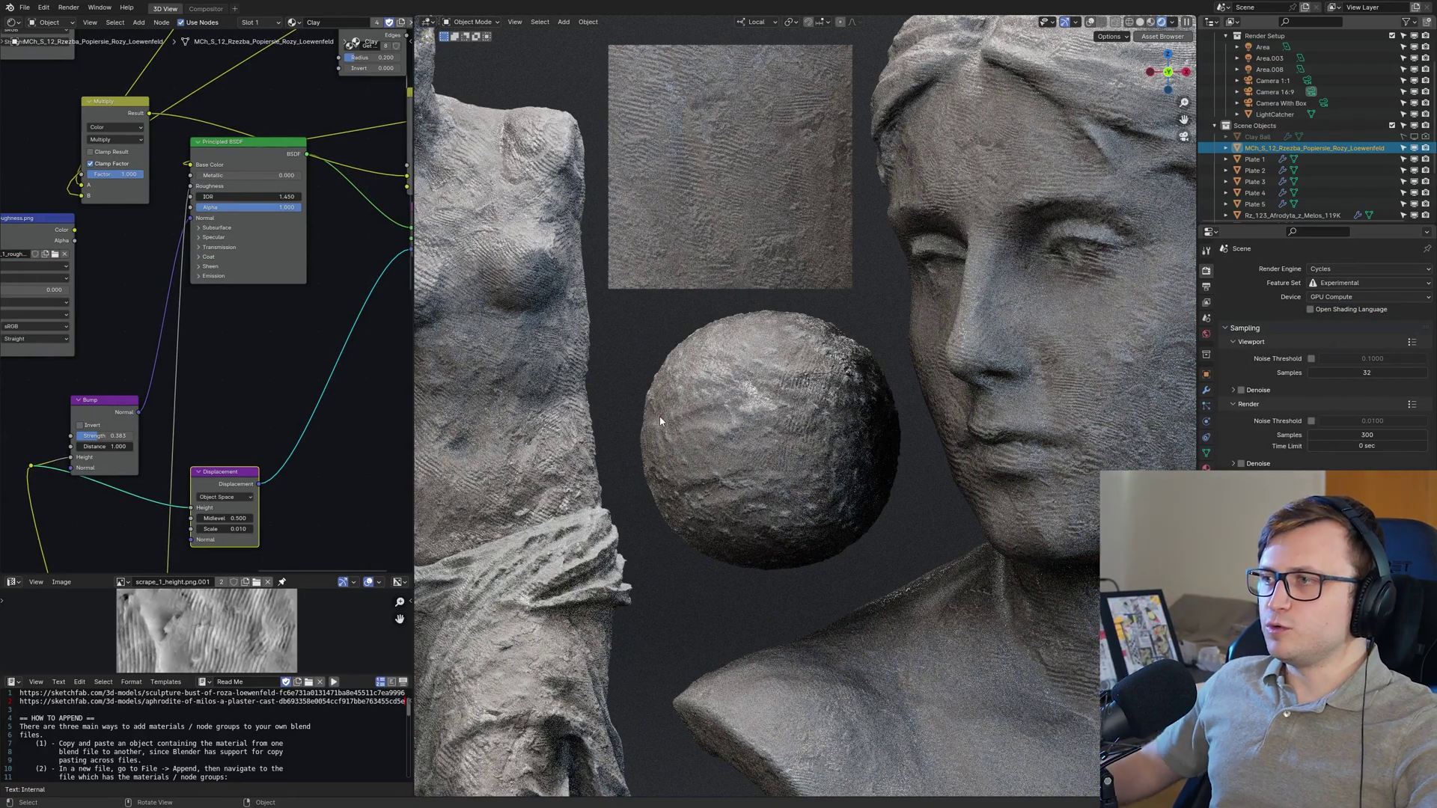
pyautogui.keyDown('shift'); pyautogui.moveTo(616, 382); pyautogui.dragTo(737, 441, button='middle'); pyautogui.keyUp('shift')
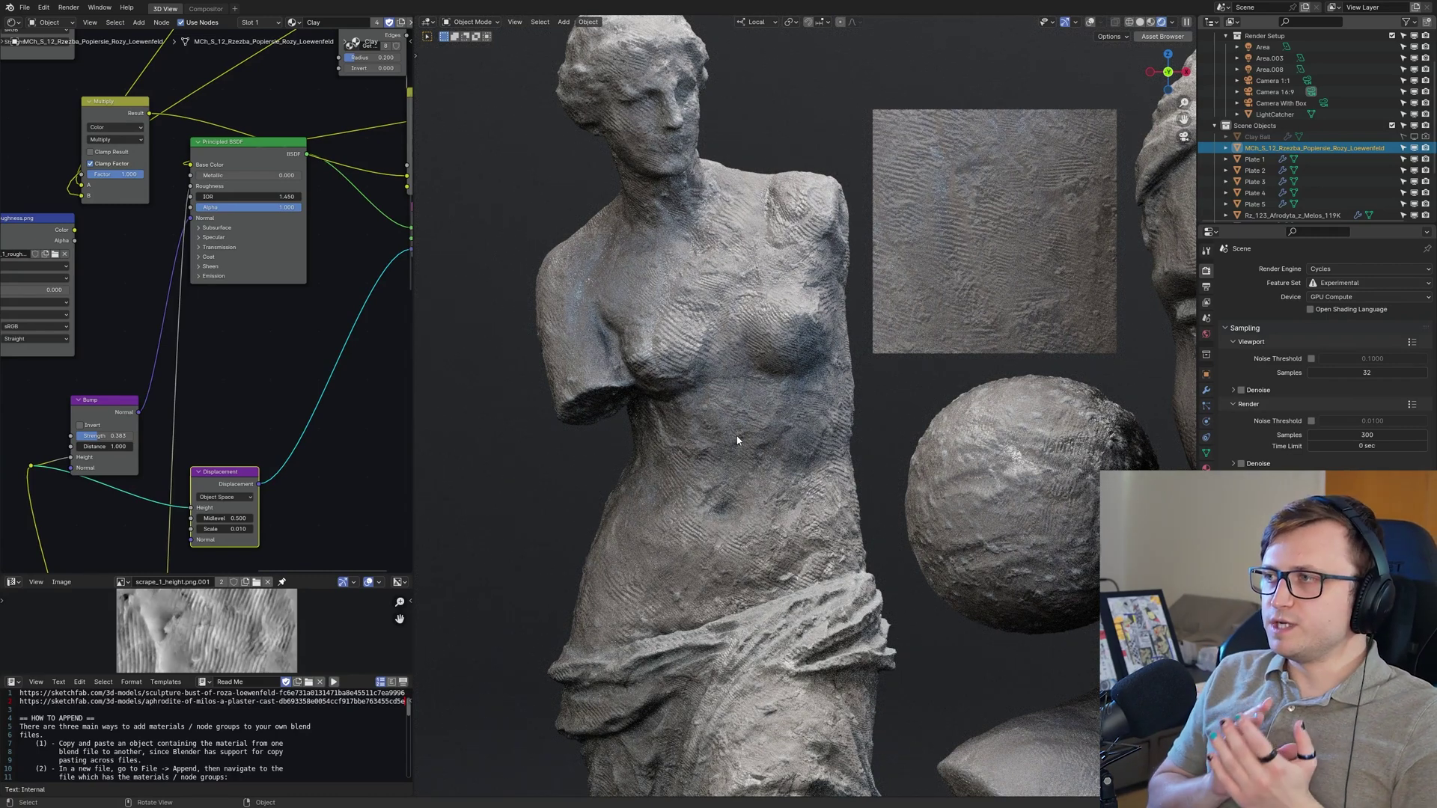
pyautogui.scroll(-2, 778, 392)
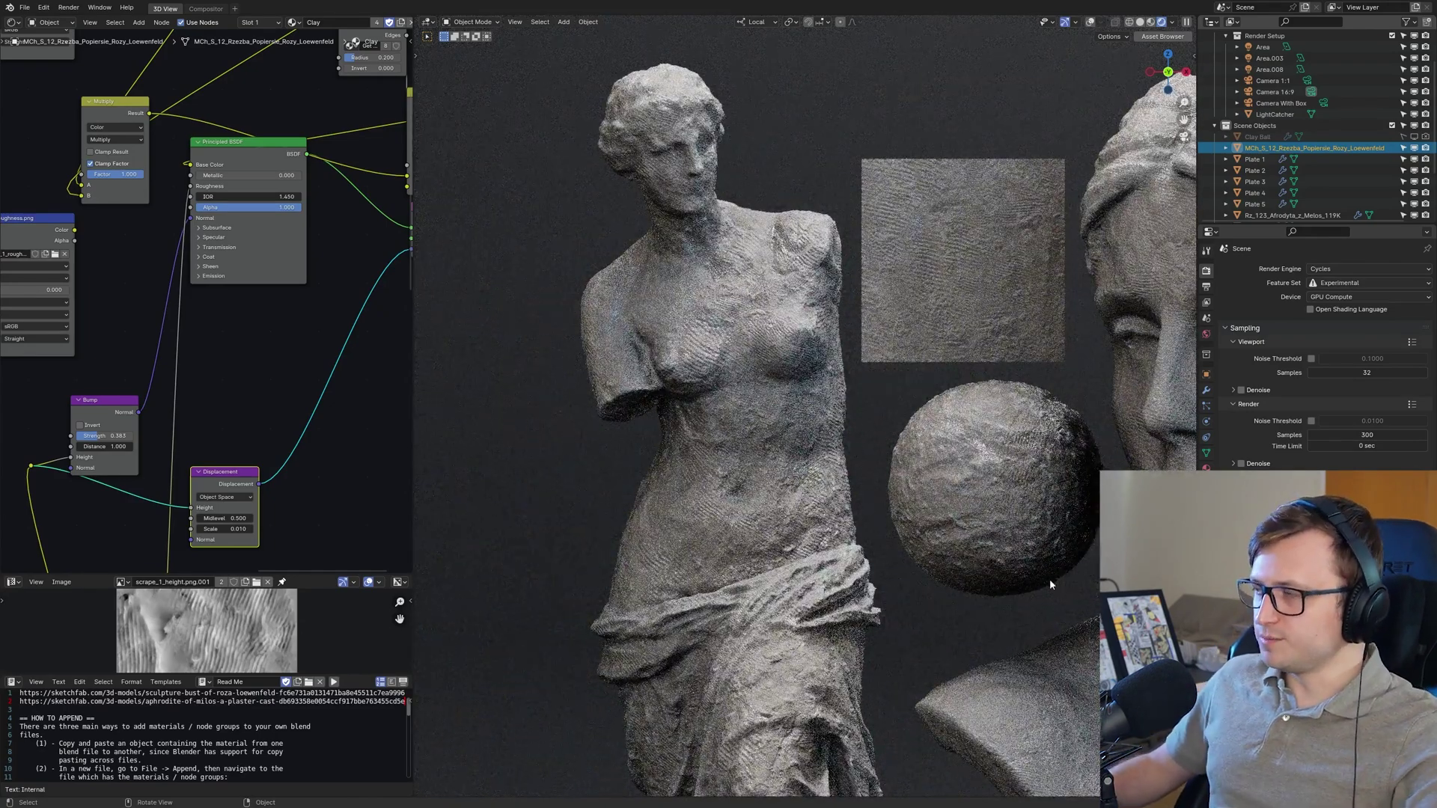
pyautogui.keyDown('shift'); pyautogui.moveTo(1051, 584); pyautogui.dragTo(765, 536, button='middle'); pyautogui.keyUp('shift')
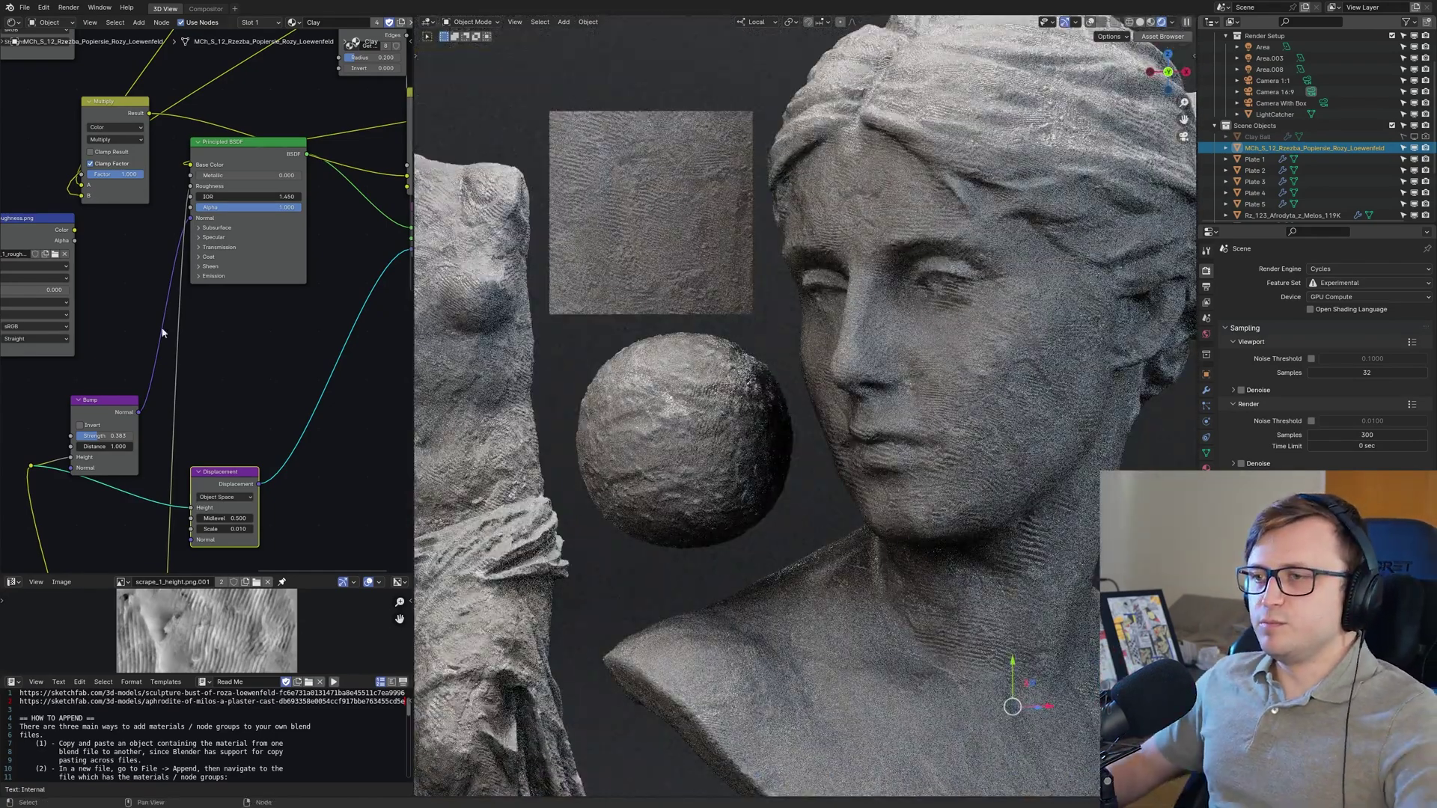
pyautogui.scroll(-6, 162, 333)
pyautogui.moveTo(221, 375); pyautogui.dragTo(330, 420, button='middle')
pyautogui.click(289, 363)
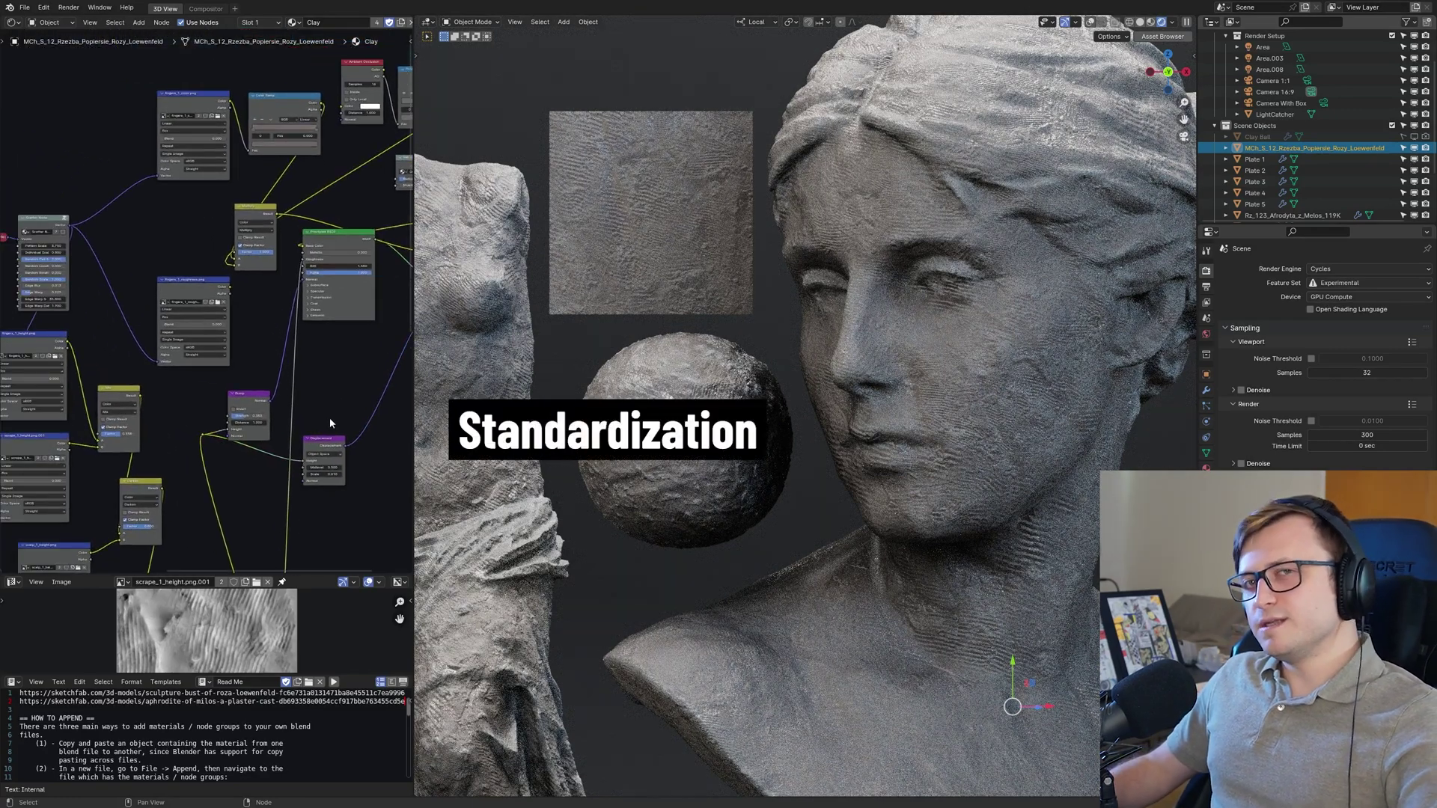
# - Pan across the Clay node tree, maximize the node editor, then restore the full workspace
pyautogui.moveTo(192, 535); pyautogui.dragTo(281, 507, button='middle')
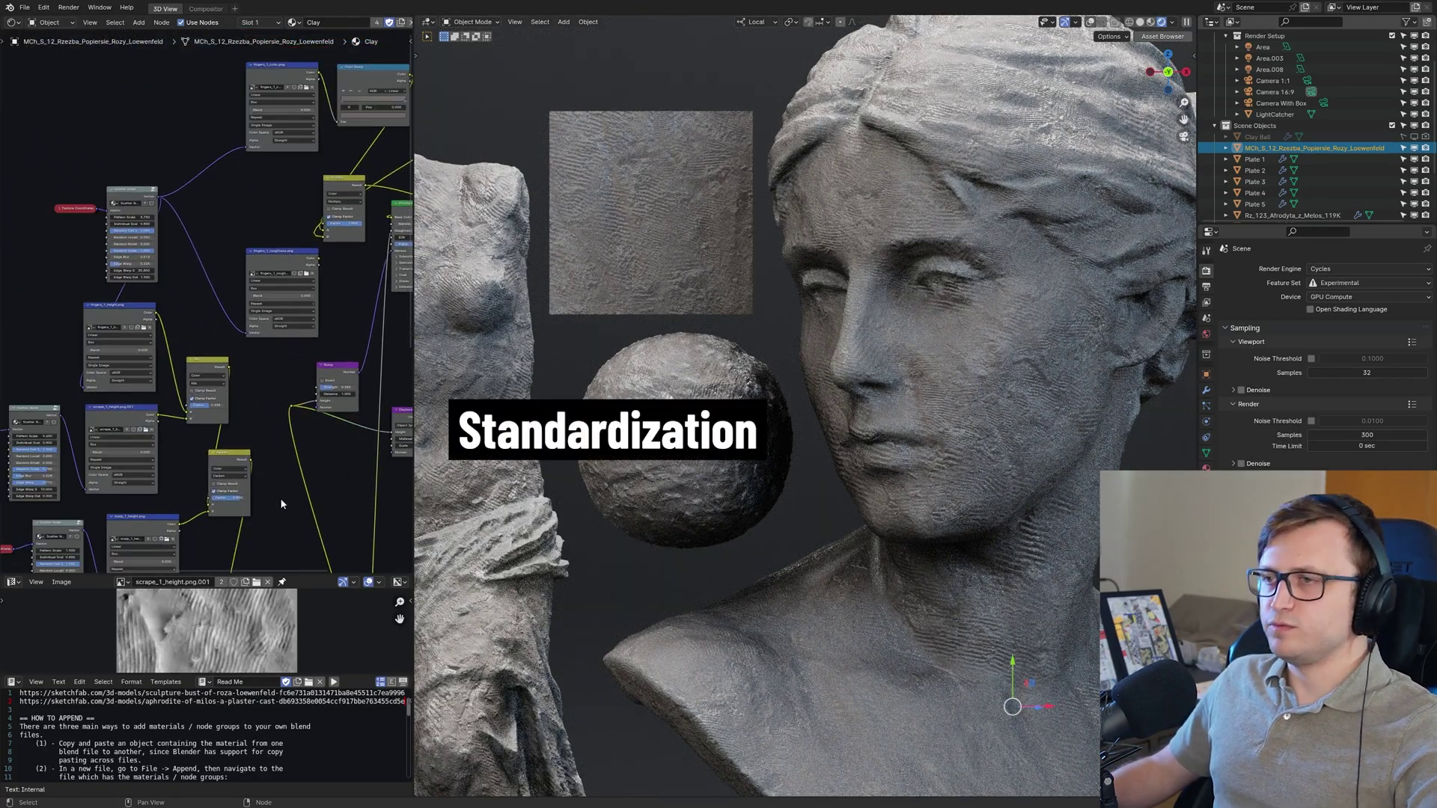
pyautogui.moveTo(169, 556); pyautogui.dragTo(193, 397, button='middle')
pyautogui.hotkey('ctrl', 'space')
pyautogui.scroll(-3, 418, 425)
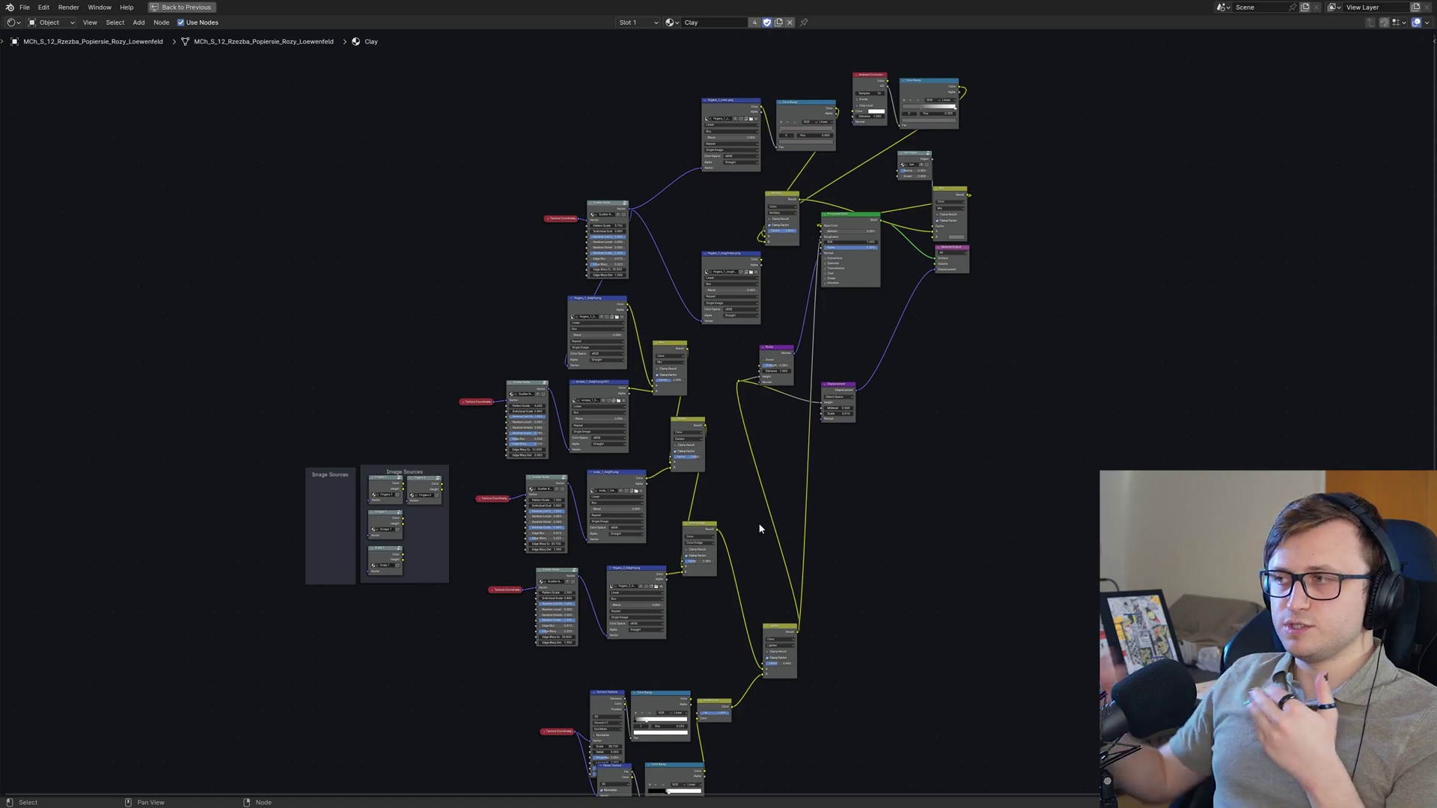
pyautogui.hotkey('ctrl', 'space')
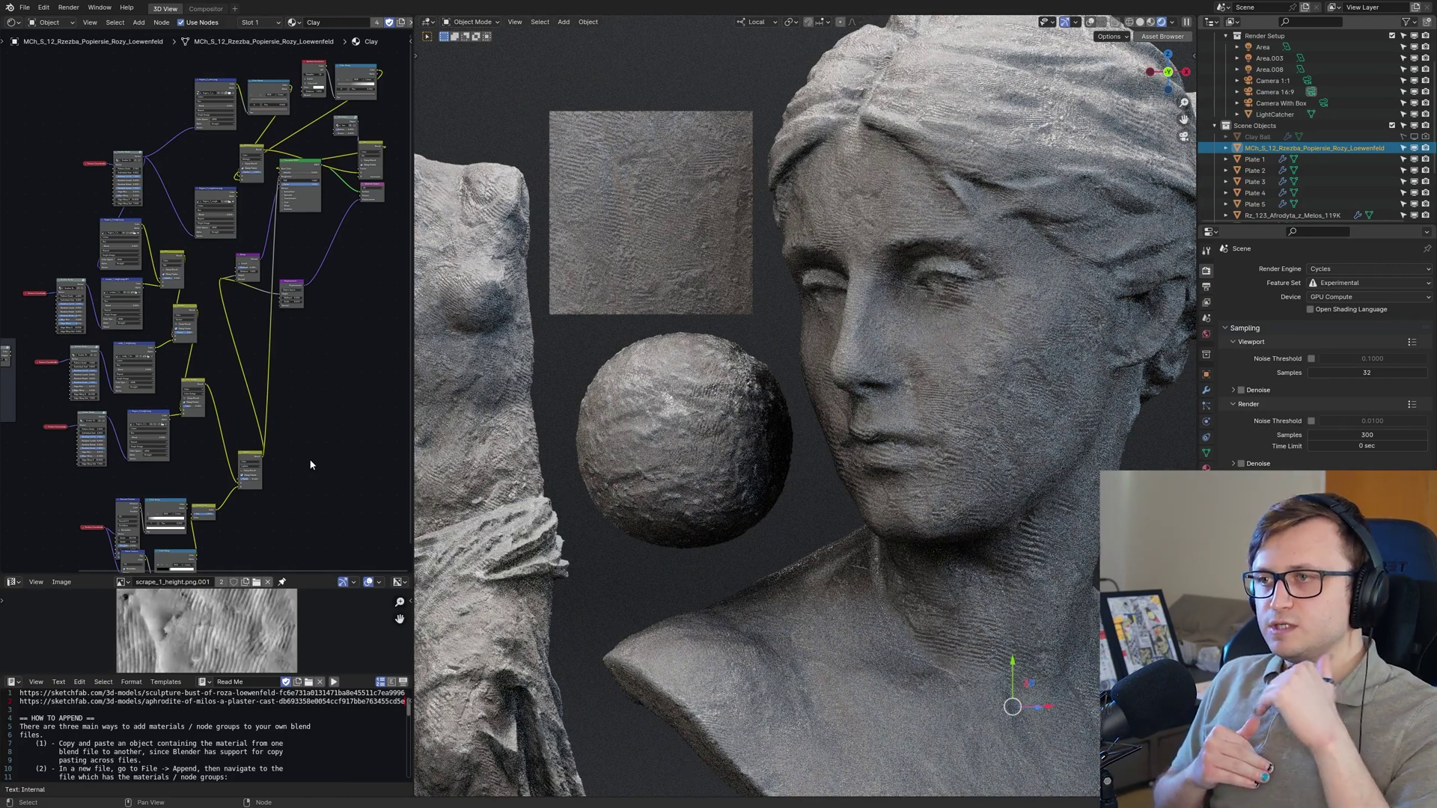
# - Reposition the node tree view and preview the Material Output on the sample sphere
pyautogui.moveTo(350, 541); pyautogui.dragTo(82, 82)
pyautogui.click(314, 395)
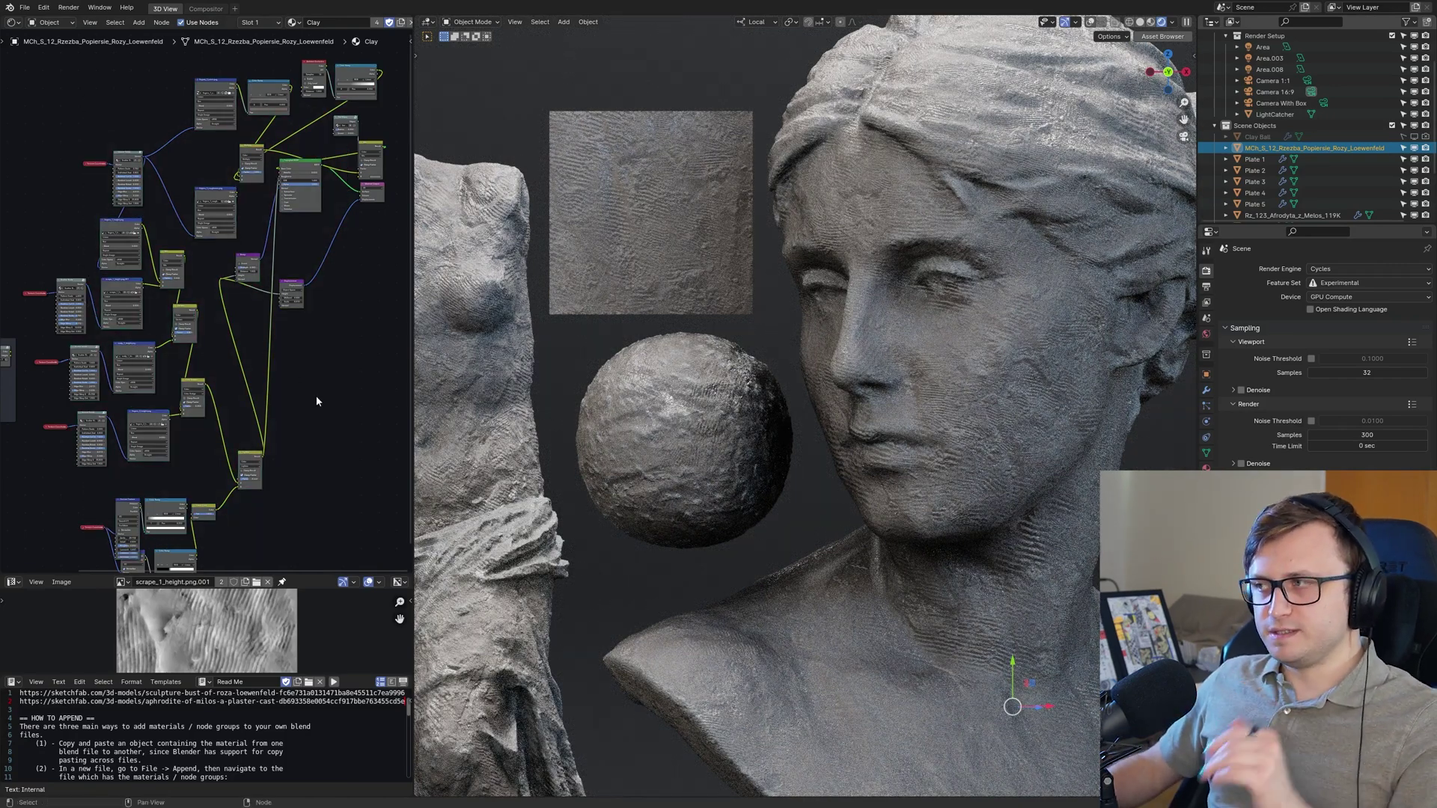
pyautogui.moveTo(232, 430); pyautogui.dragTo(264, 444, button='middle')
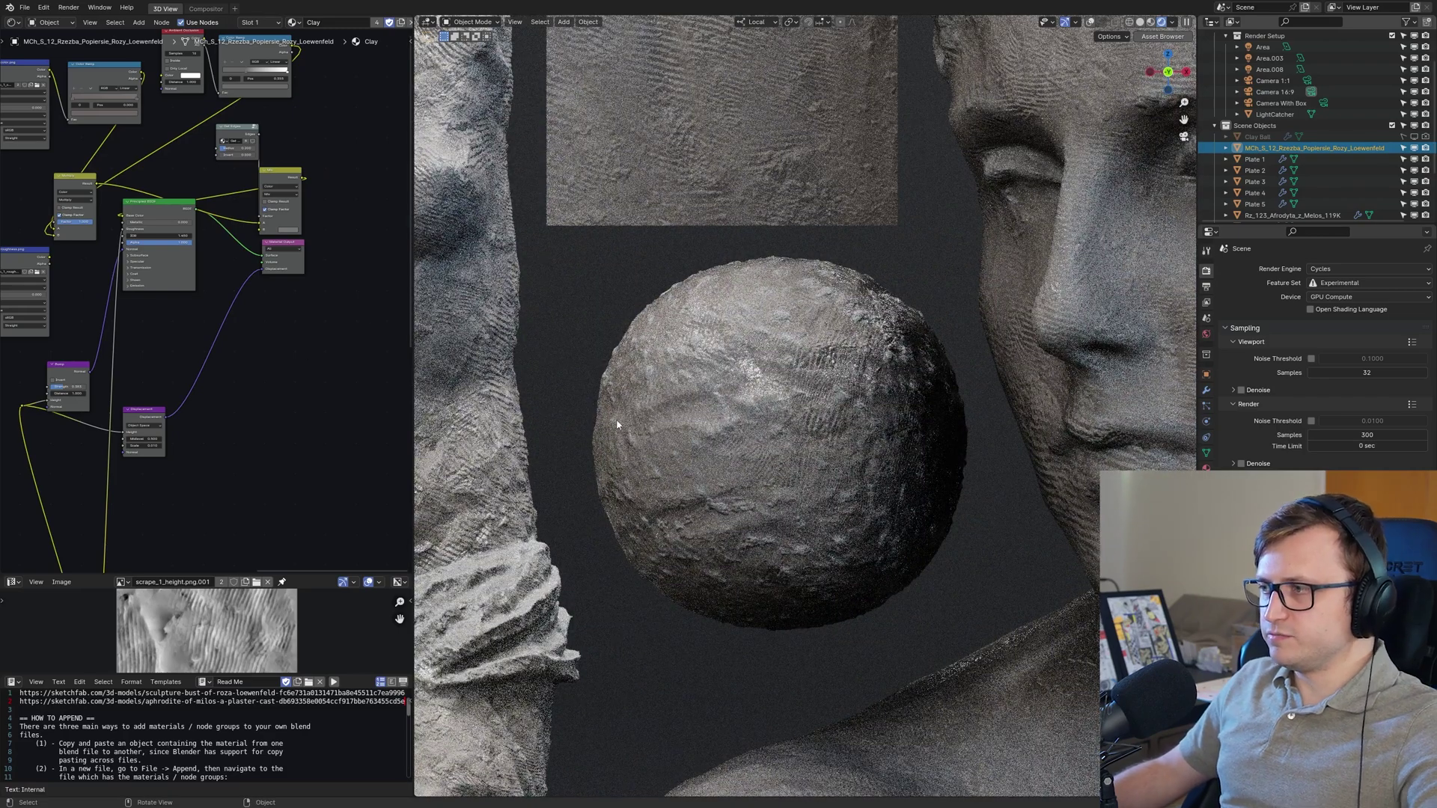
pyautogui.click(263, 273)
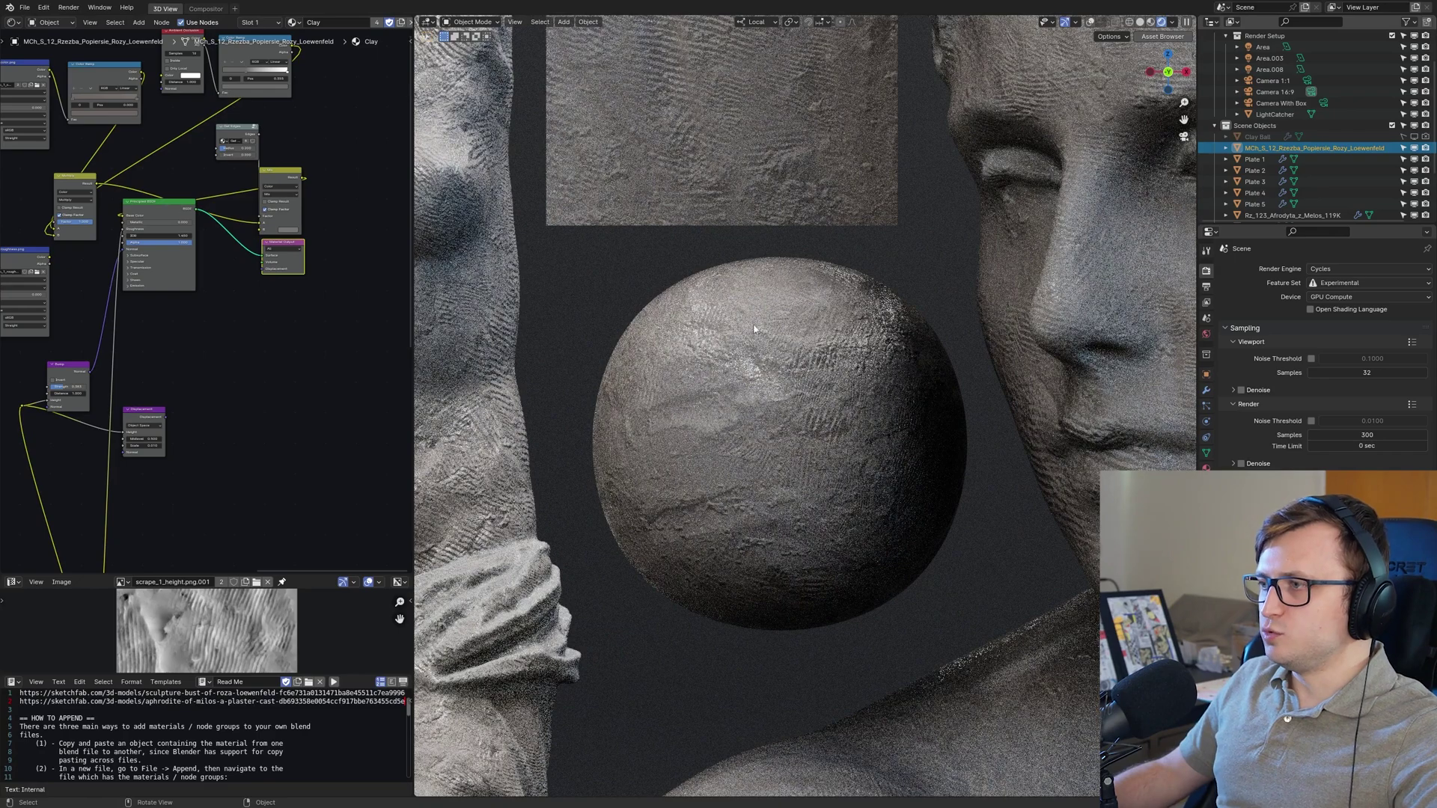
# - Scroll over the untitled white bevelled cube diorama scene in Blender 4.0 Beta
pyautogui.scroll(-8, 655, 323)
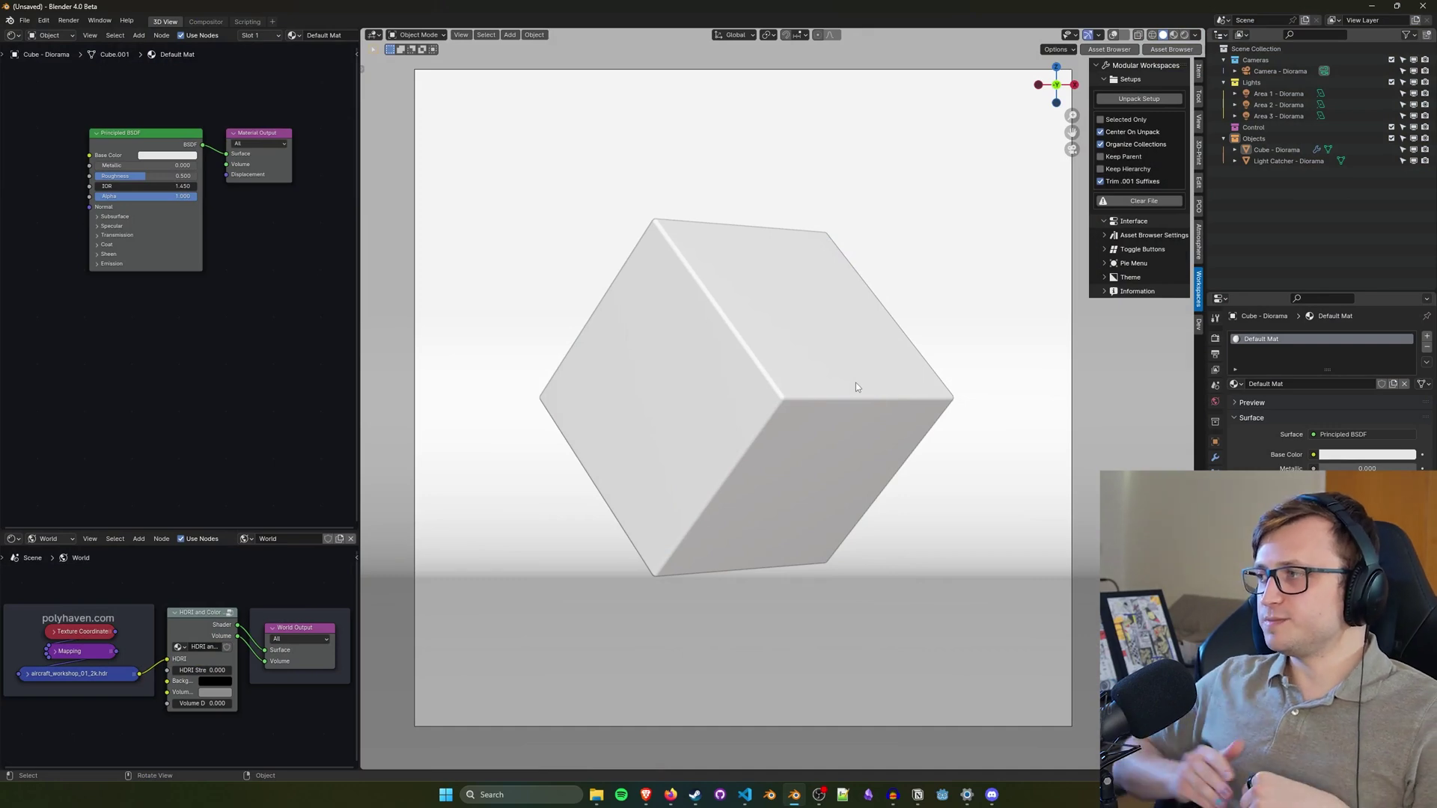
# - Expand Asset Browser Settings, shrink the thumbnails from 50 to 24 and back, and expand Setups
pyautogui.moveTo(1105, 264)
pyautogui.mouseDown()
pyautogui.moveTo(1106, 236)
pyautogui.moveTo(1106, 275)
pyautogui.mouseUp()
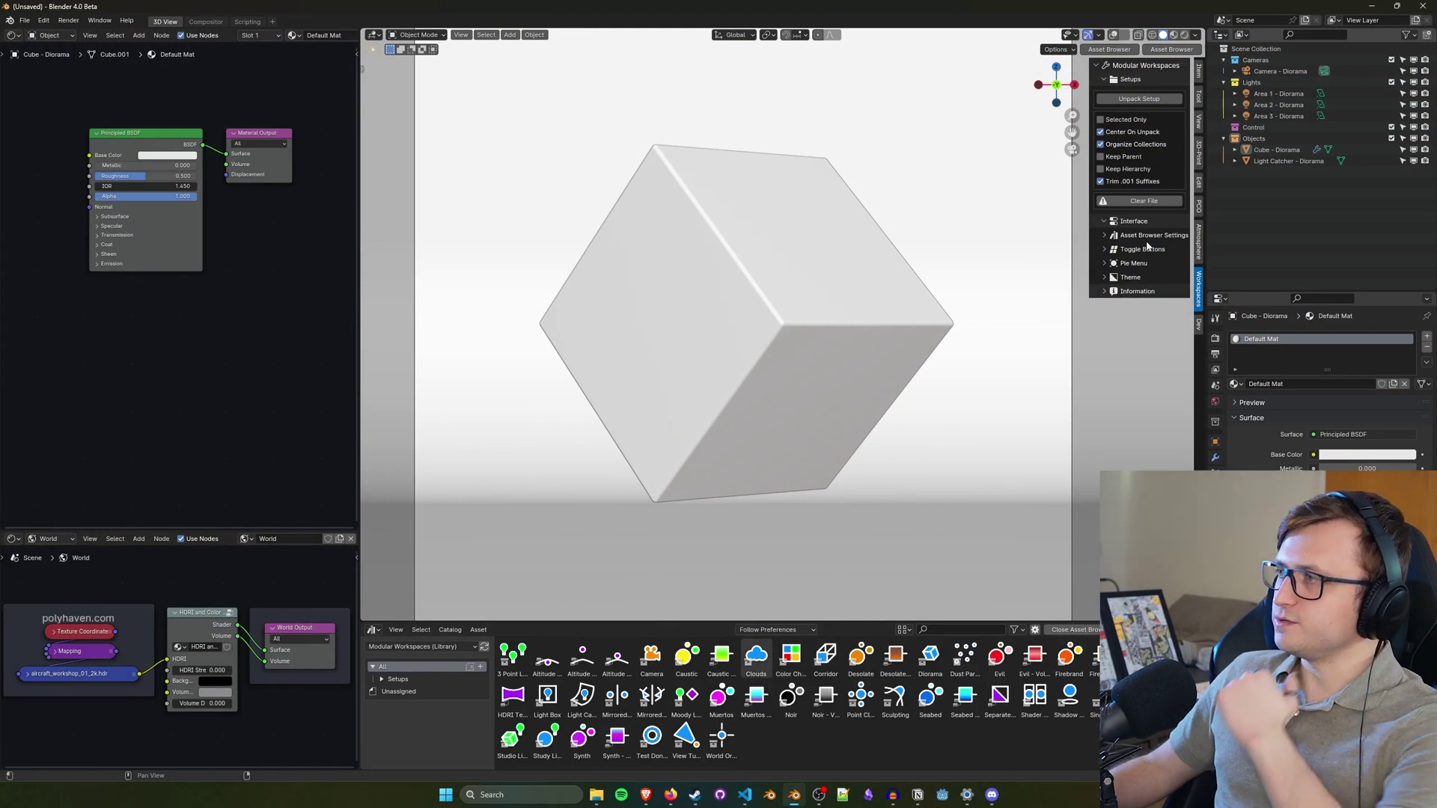
pyautogui.click(1147, 236)
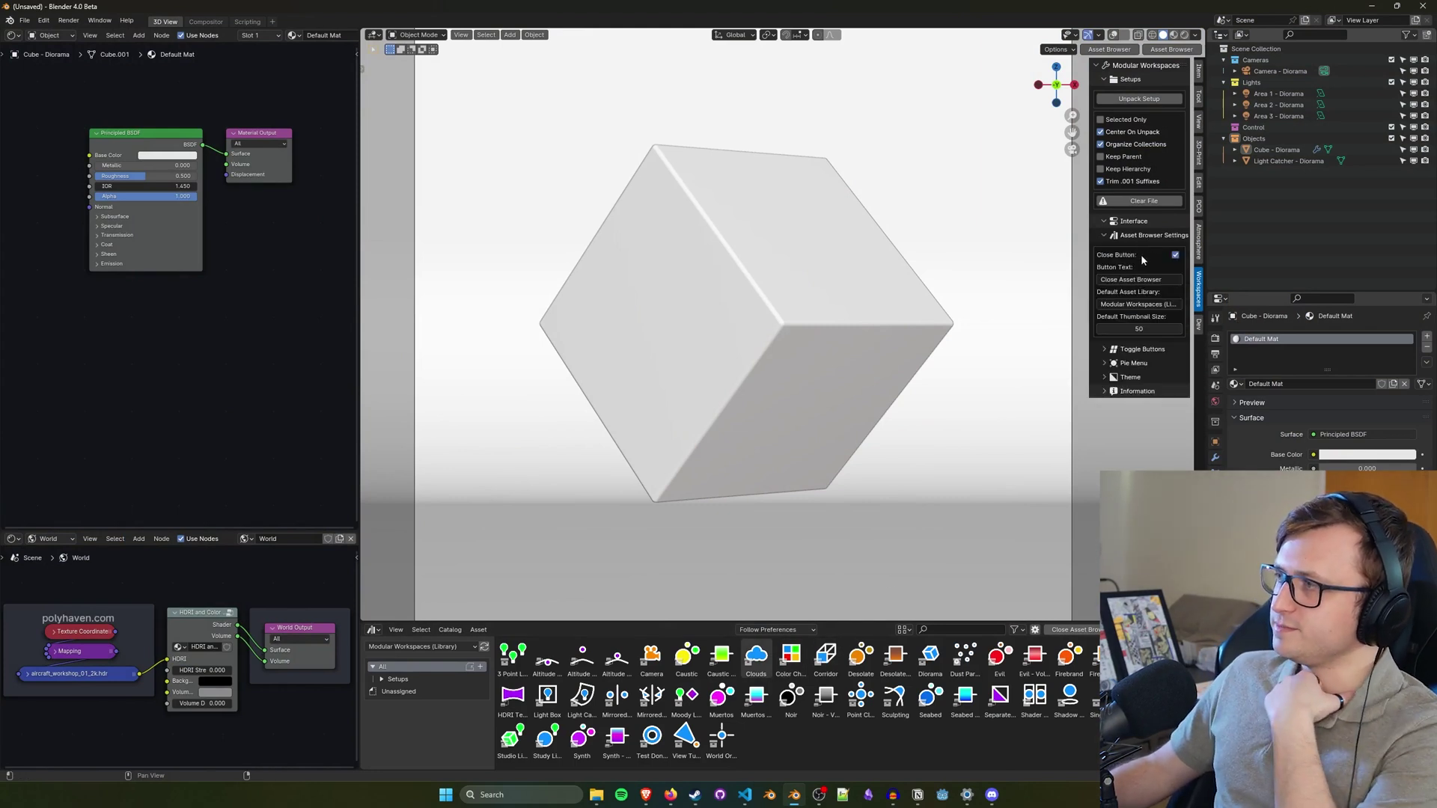
pyautogui.click(1015, 629)
pyautogui.click(905, 629)
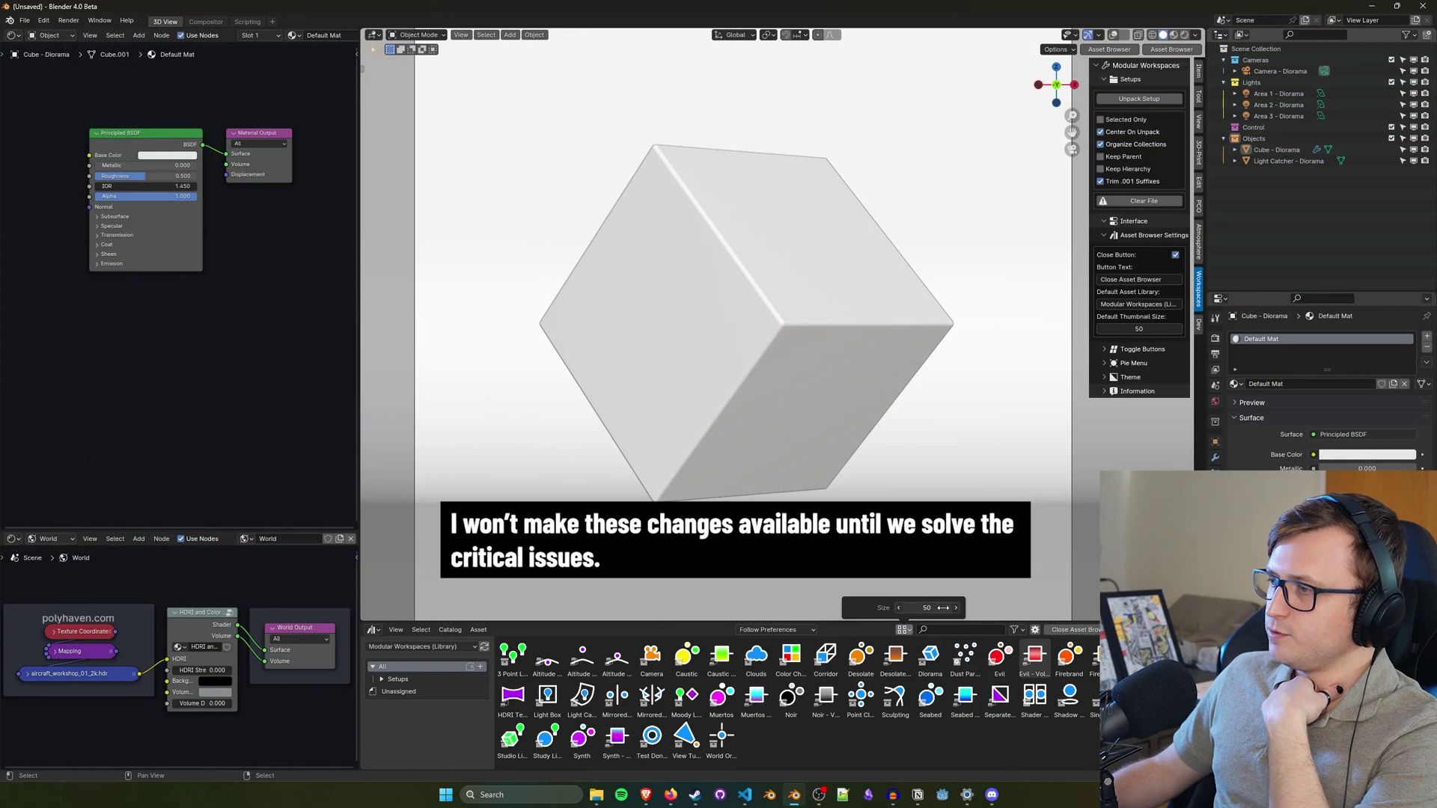
pyautogui.moveTo(927, 607)
pyautogui.mouseDown()
pyautogui.moveTo(894, 607)
pyautogui.moveTo(963, 607)
pyautogui.moveTo(909, 607)
pyautogui.mouseUp()
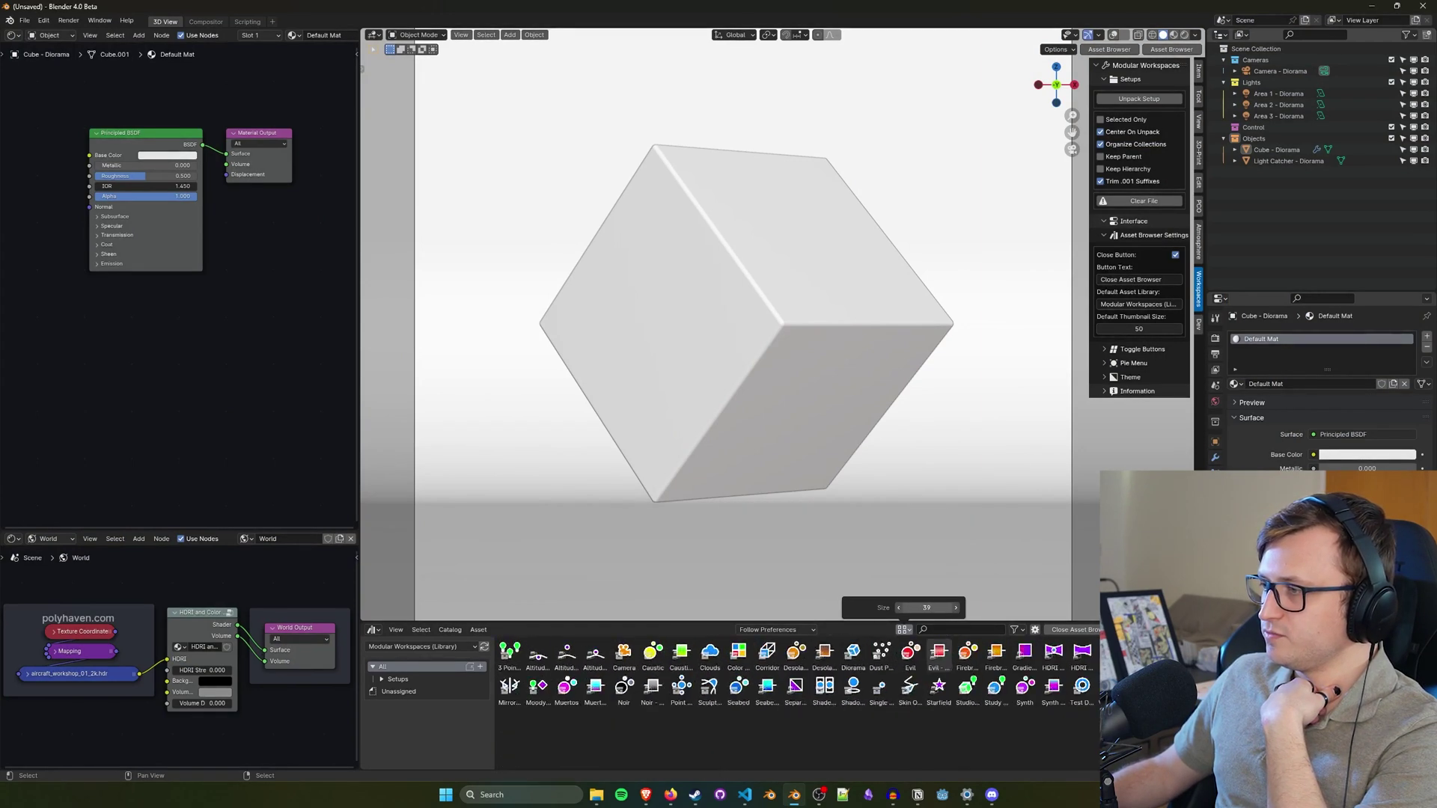
pyautogui.moveTo(909, 607); pyautogui.dragTo(911, 607)
pyautogui.click(381, 680)
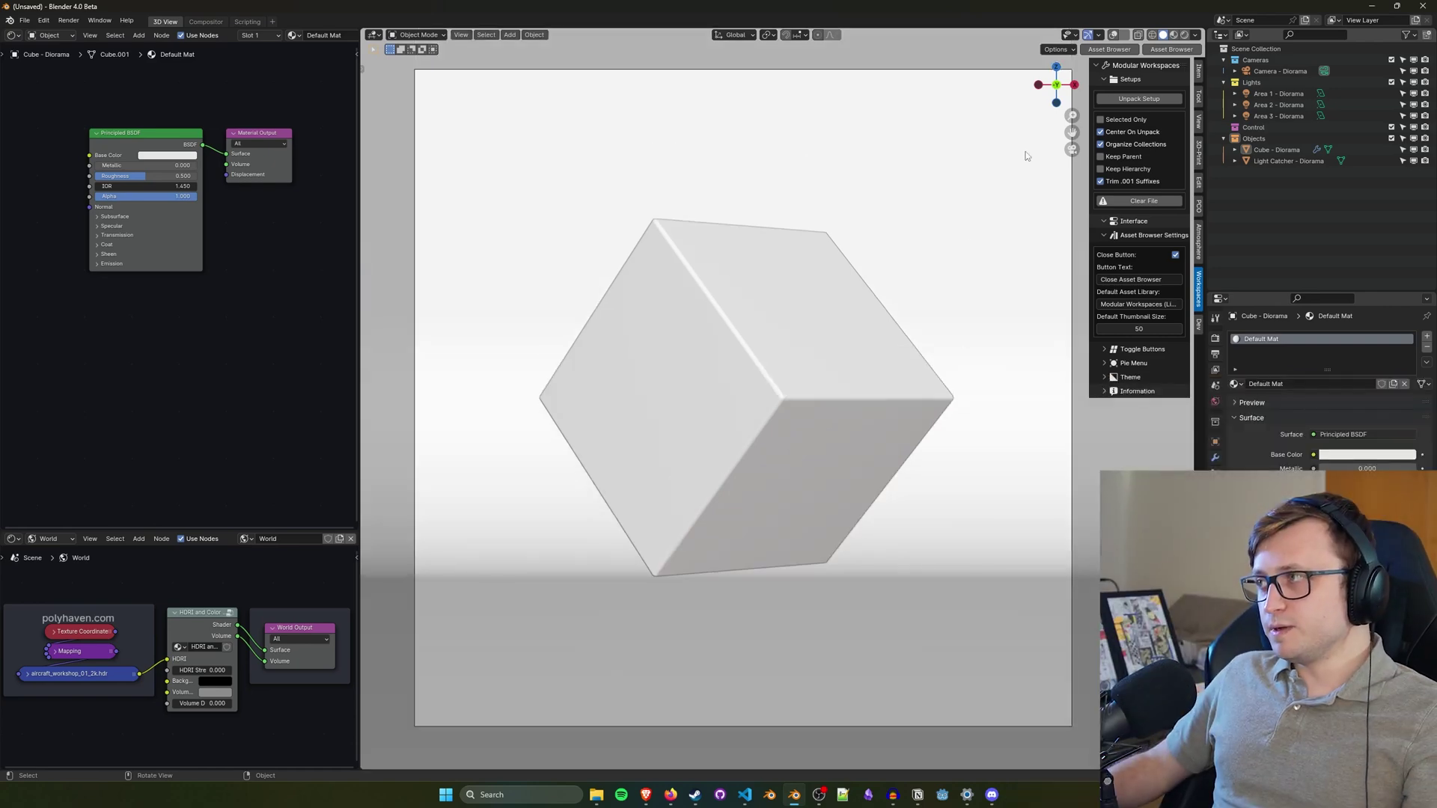
# - Toggle the add-on's asset browser, split an area to the right, then quit Blender without saving
pyautogui.click(1161, 49)
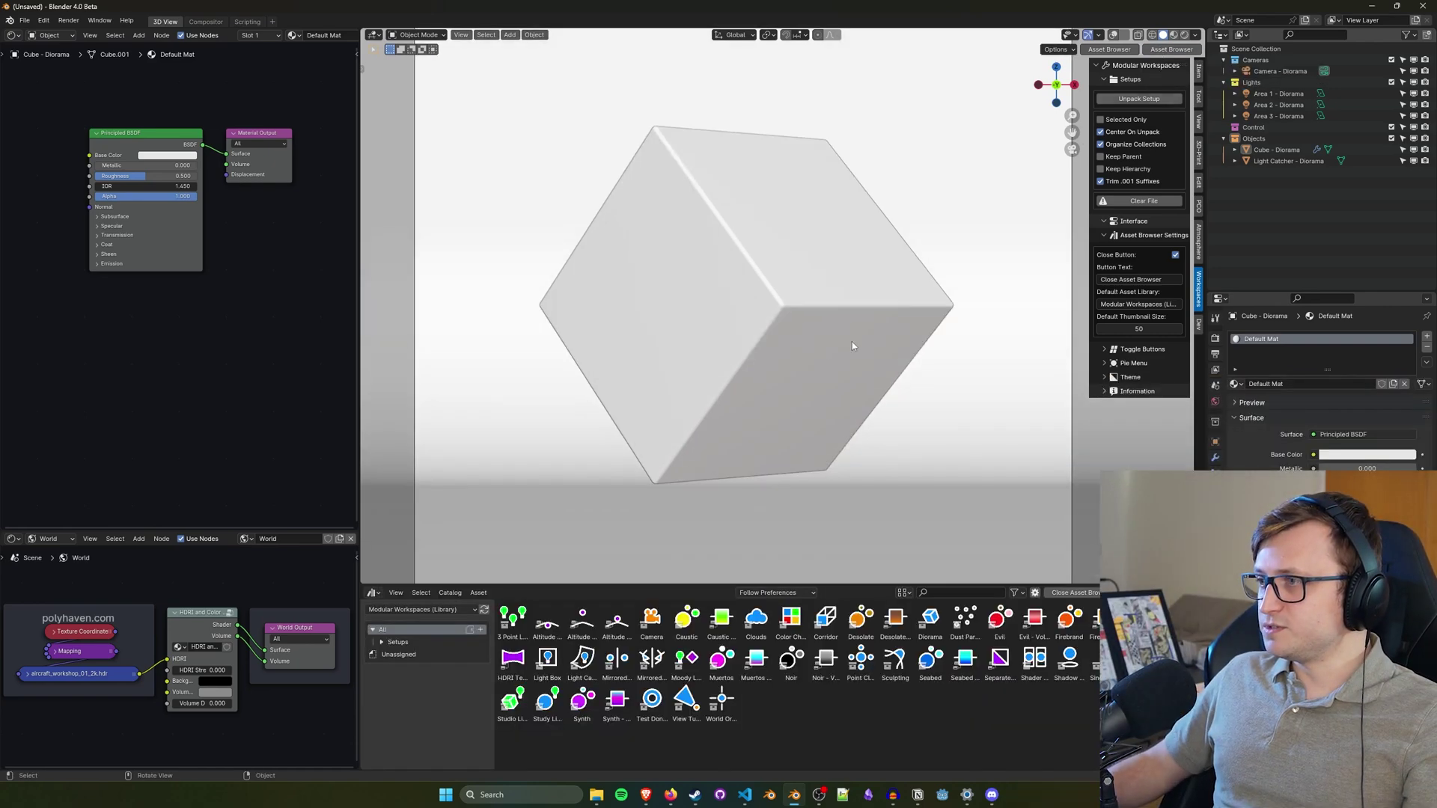
pyautogui.hotkey('shift', 'alt', 'w')
pyautogui.click(811, 346)
pyautogui.moveTo(828, 510); pyautogui.dragTo(883, 325)
pyautogui.hotkey('shift', 'alt', 'w')
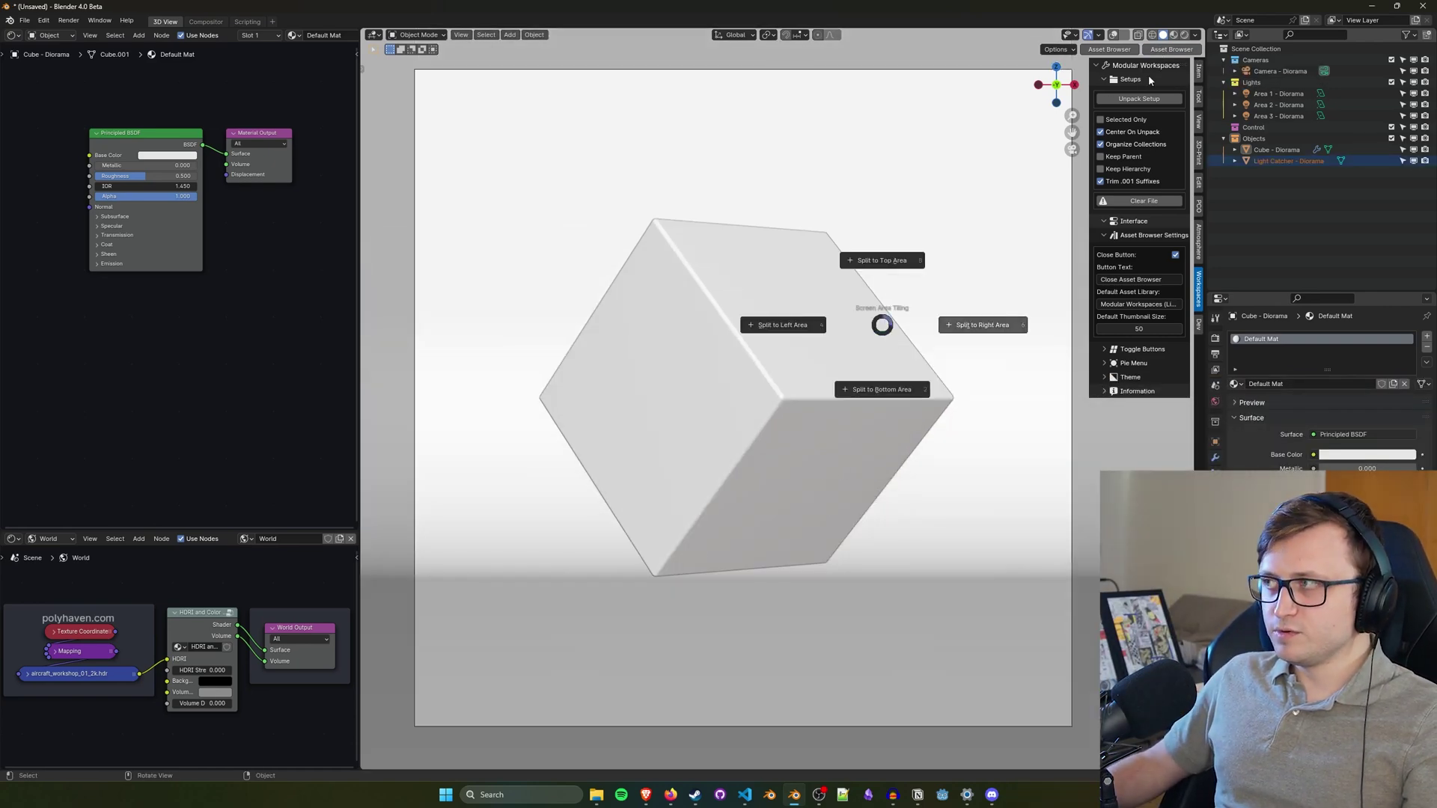
pyautogui.click(973, 325)
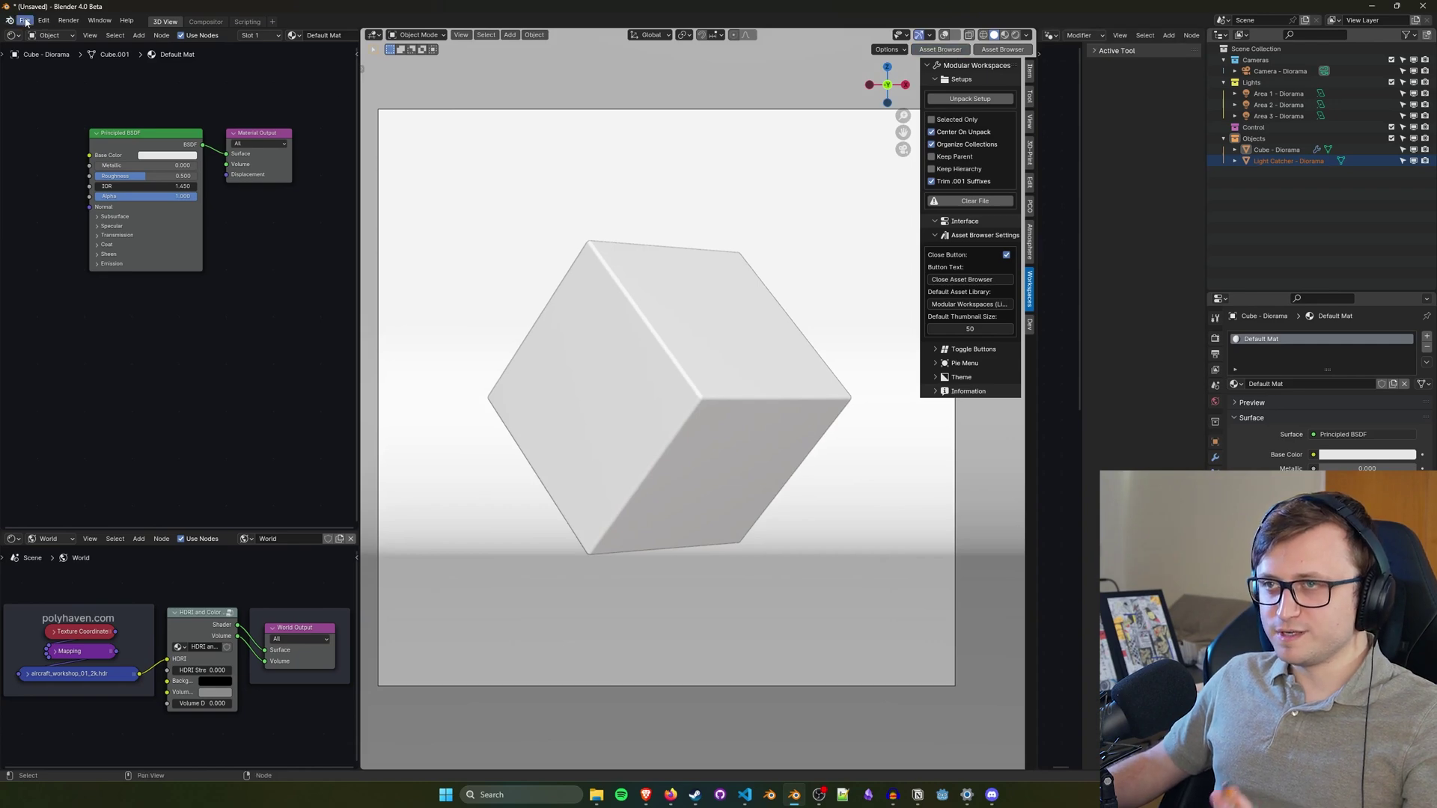
pyautogui.click(1428, 5)
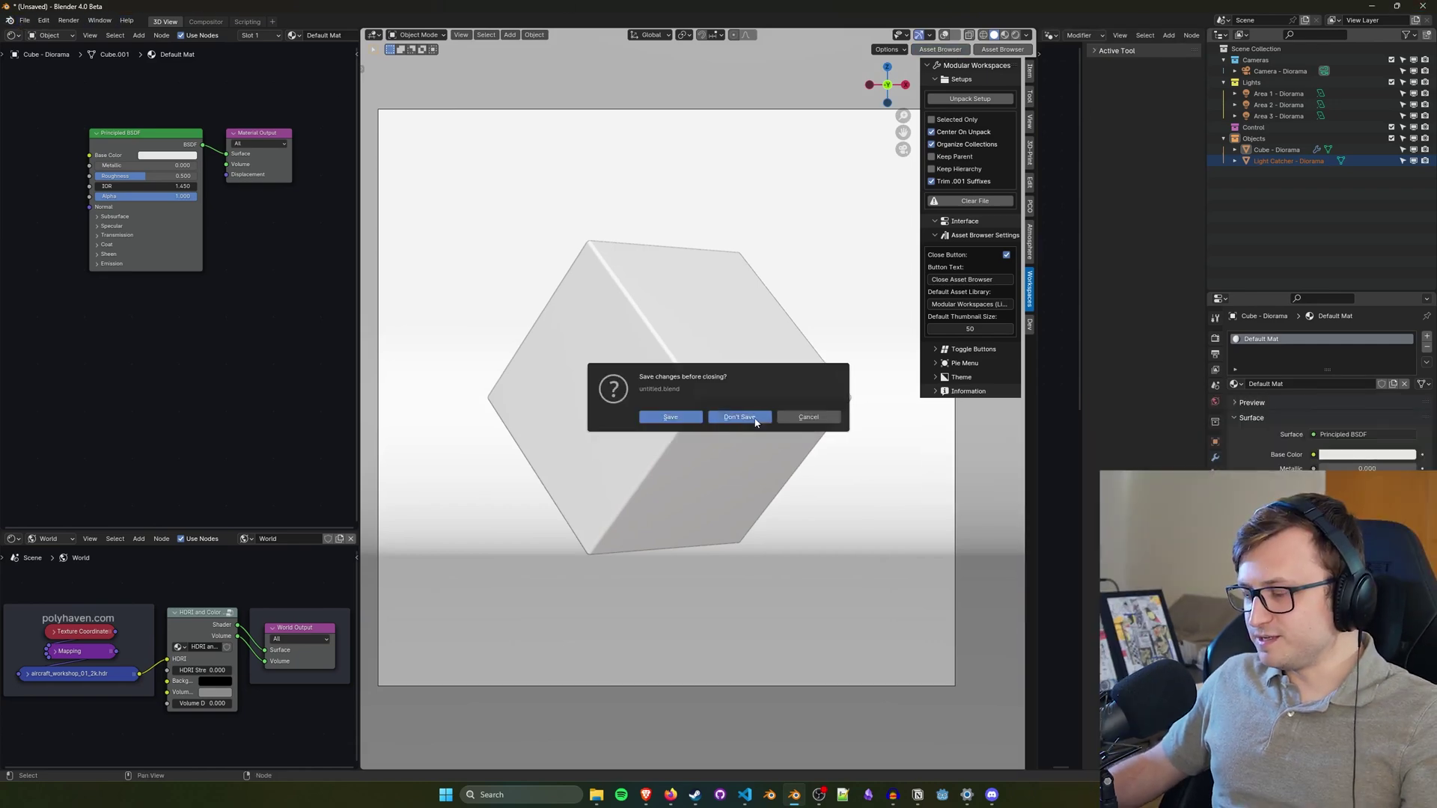
pyautogui.click(756, 422)
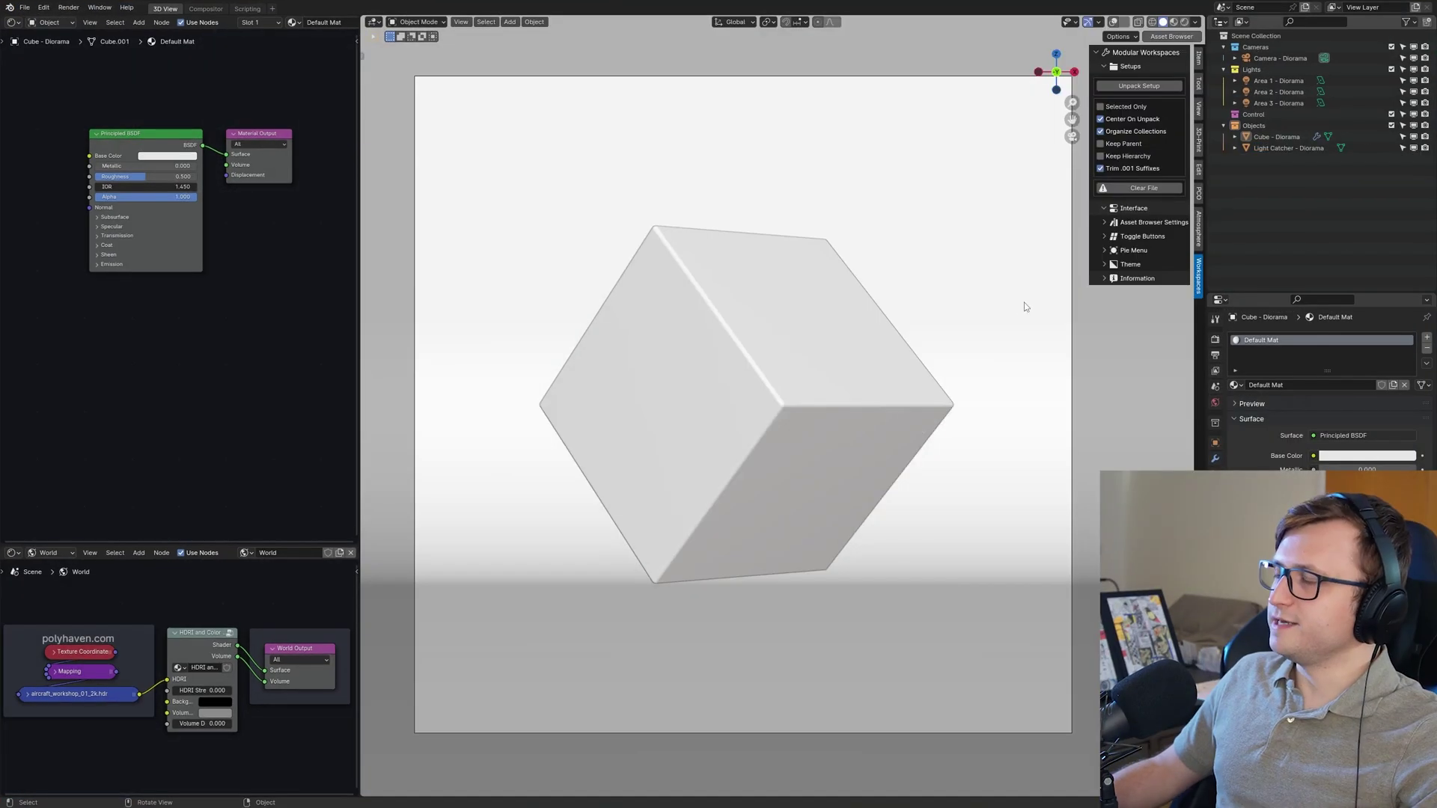
# - Reopen the asset browser, split a duplicate area, trigger the TypeError, and view its traceback in Info Log
pyautogui.click(1191, 38)
pyautogui.hotkey('shift', 'w')
pyautogui.click(762, 319)
pyautogui.hotkey('shift', 'w')
pyautogui.click(776, 388)
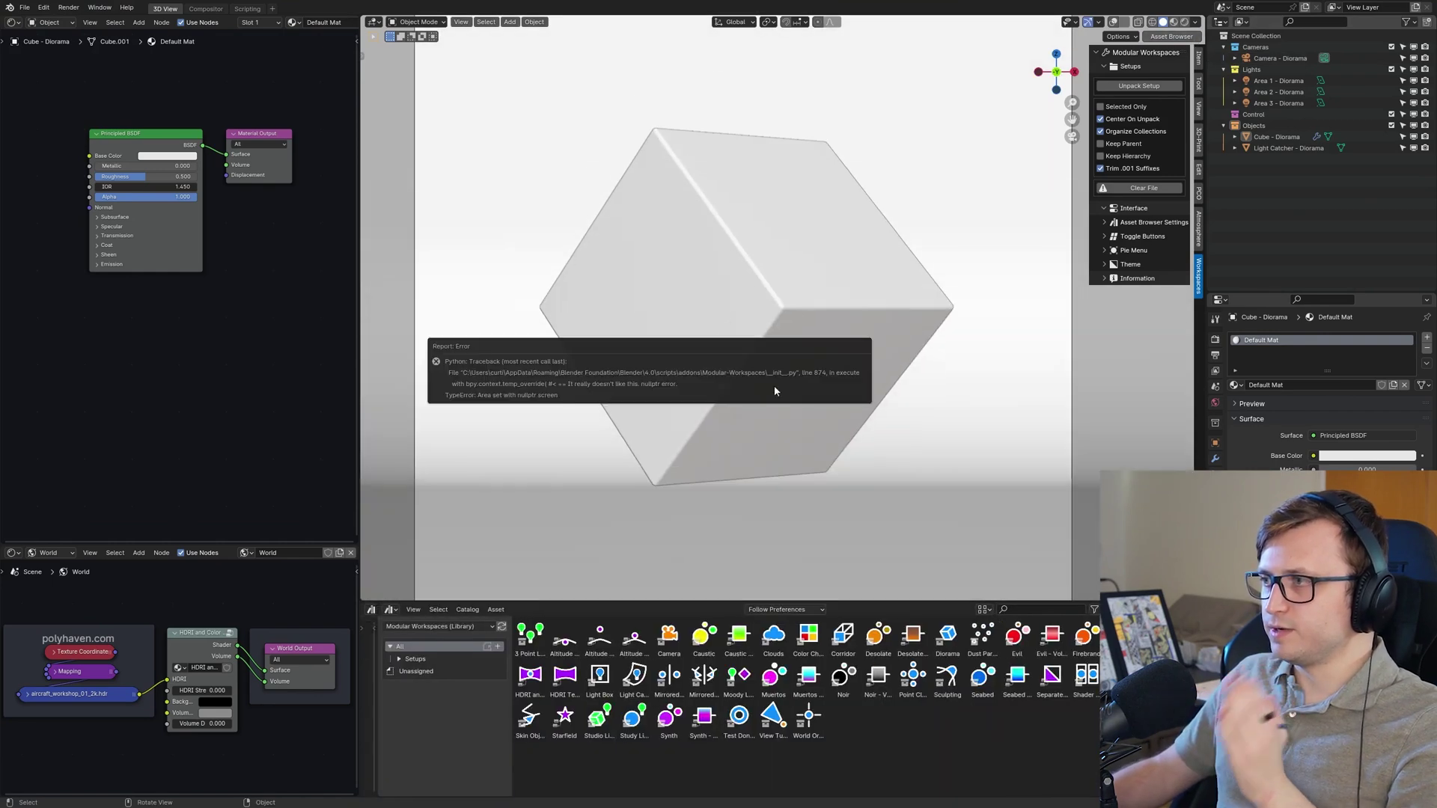
pyautogui.click(520, 802)
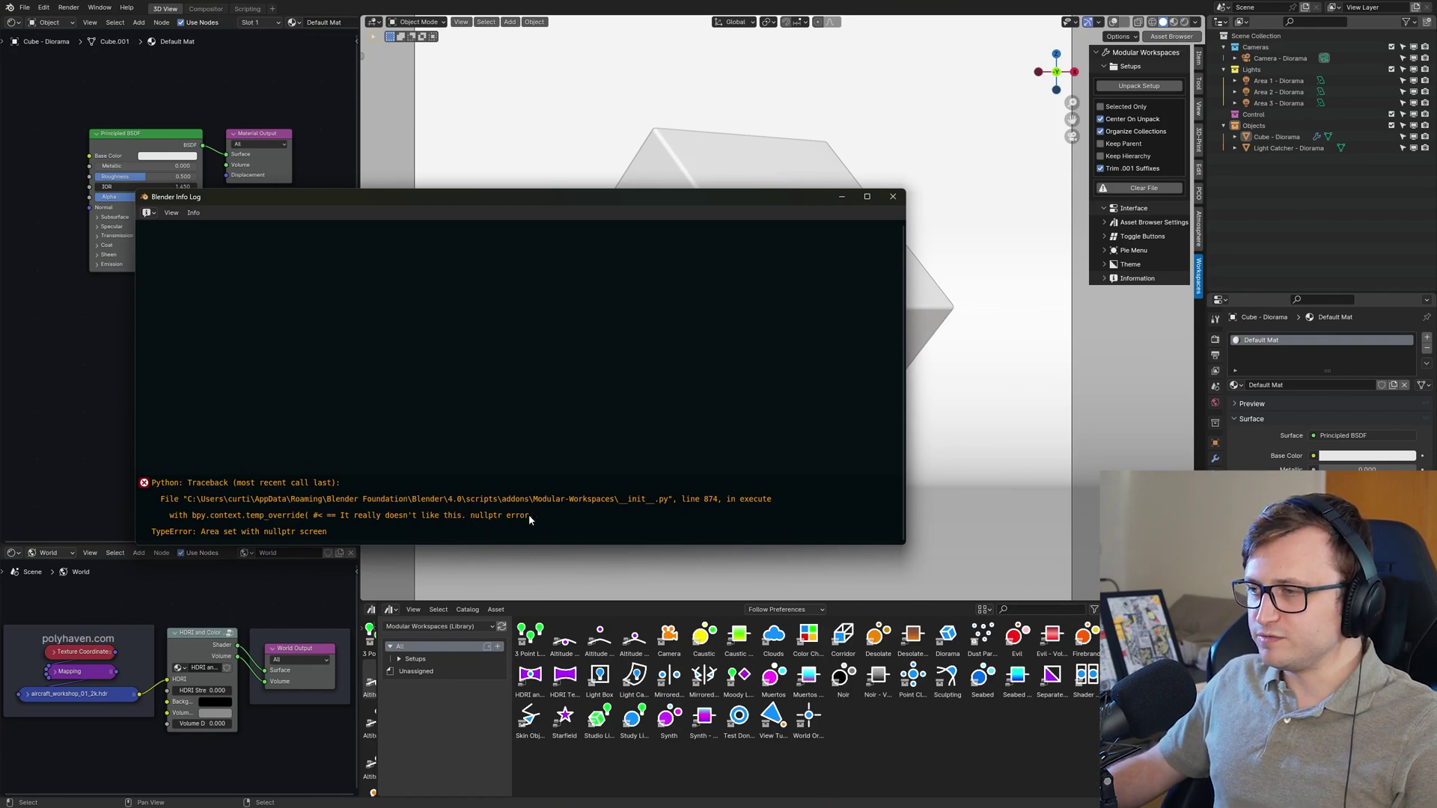
pyautogui.click(199, 527)
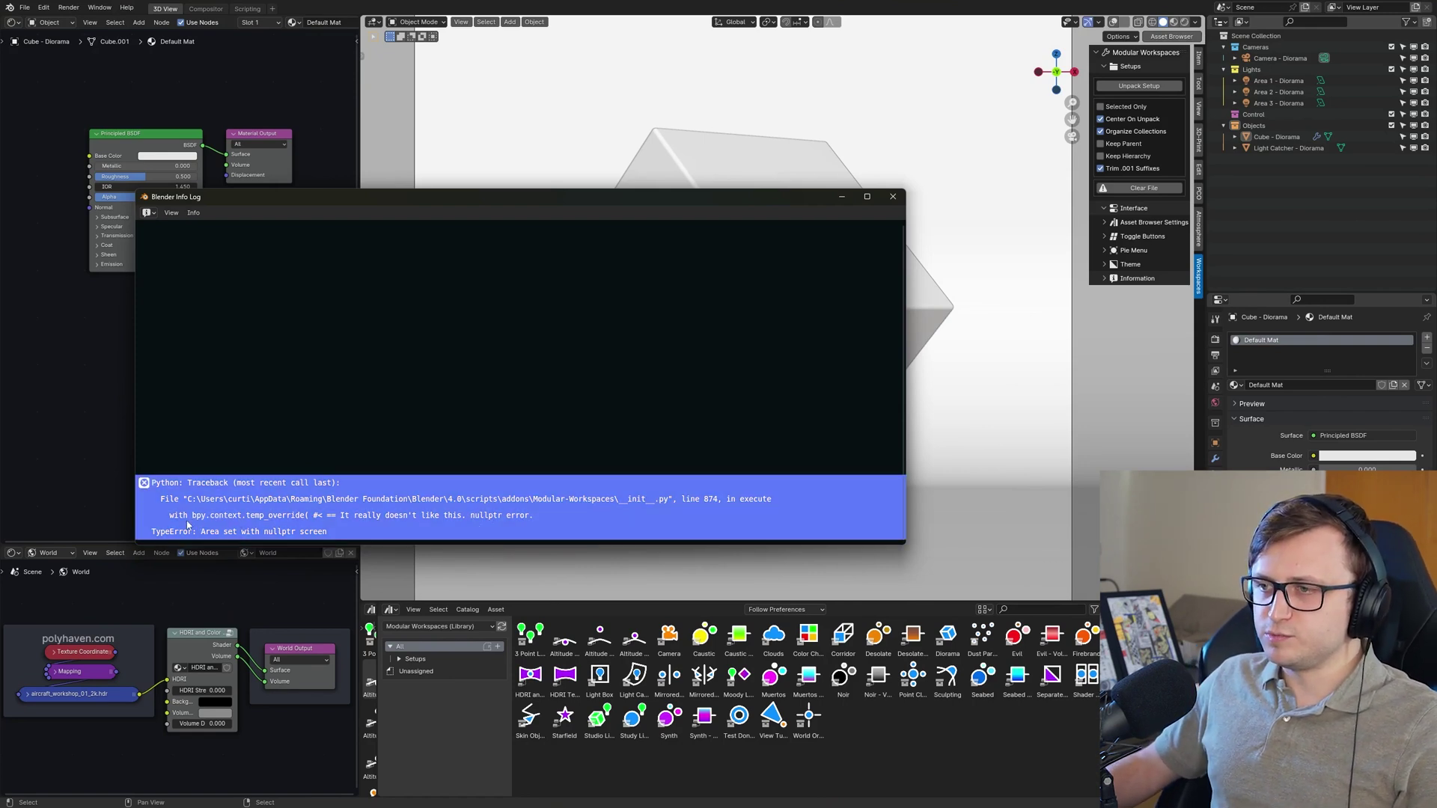
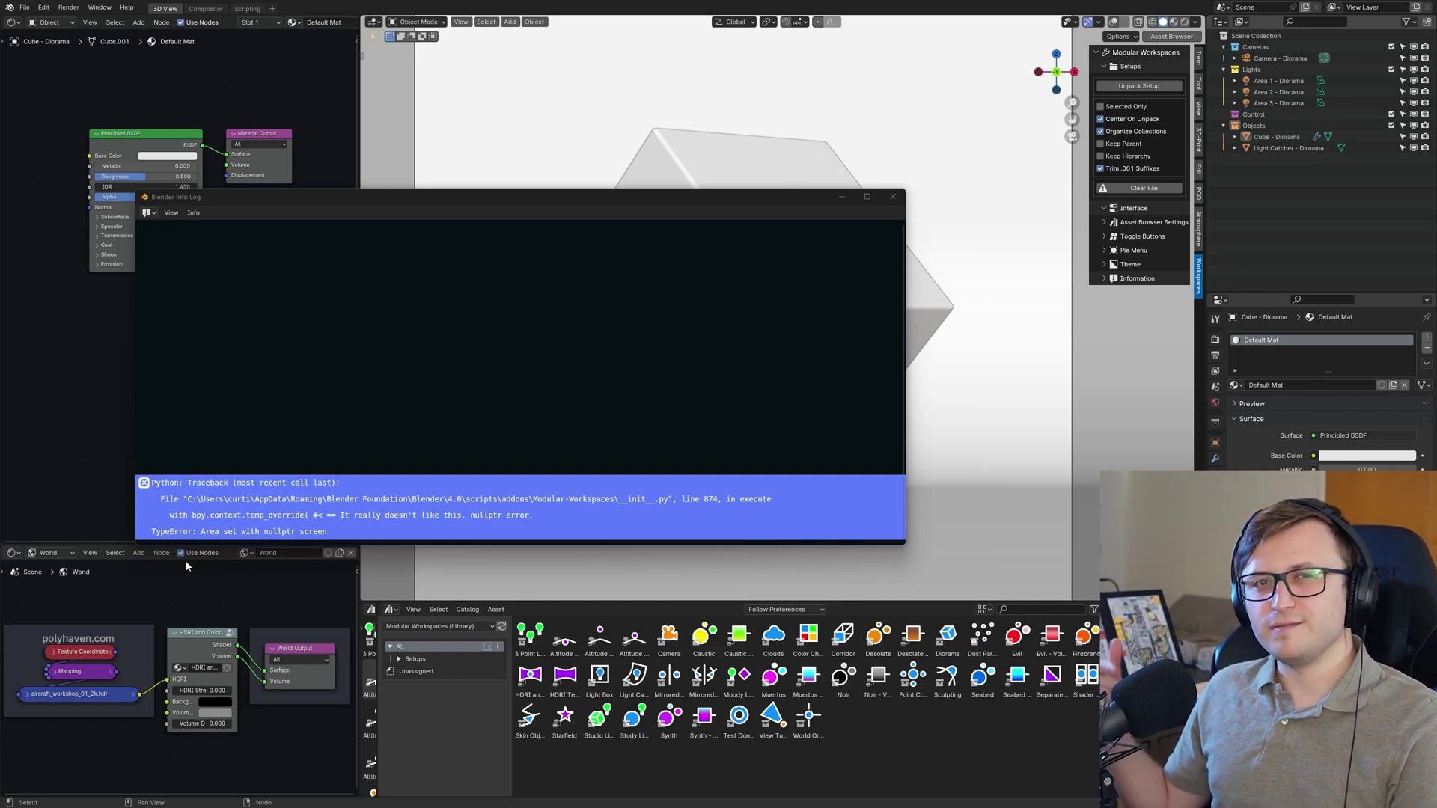
# - Bring the Info Log window to the front to read the 'Area set with nullptr screen' traceback
pyautogui.click(229, 477)
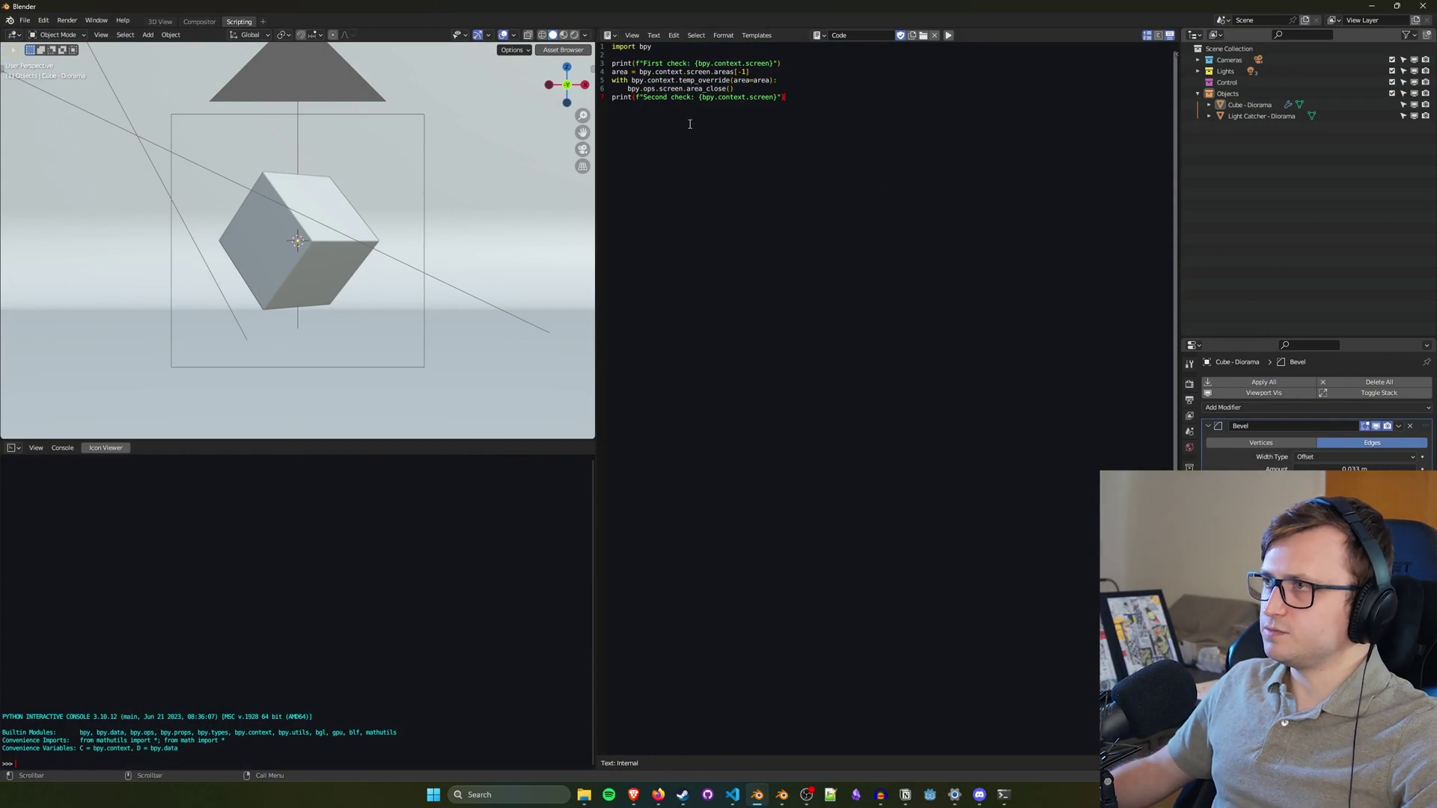
# - Run the area-closing test script in Blender 3.6, check the system console, and copy the script
pyautogui.hotkey('alt', 'p')
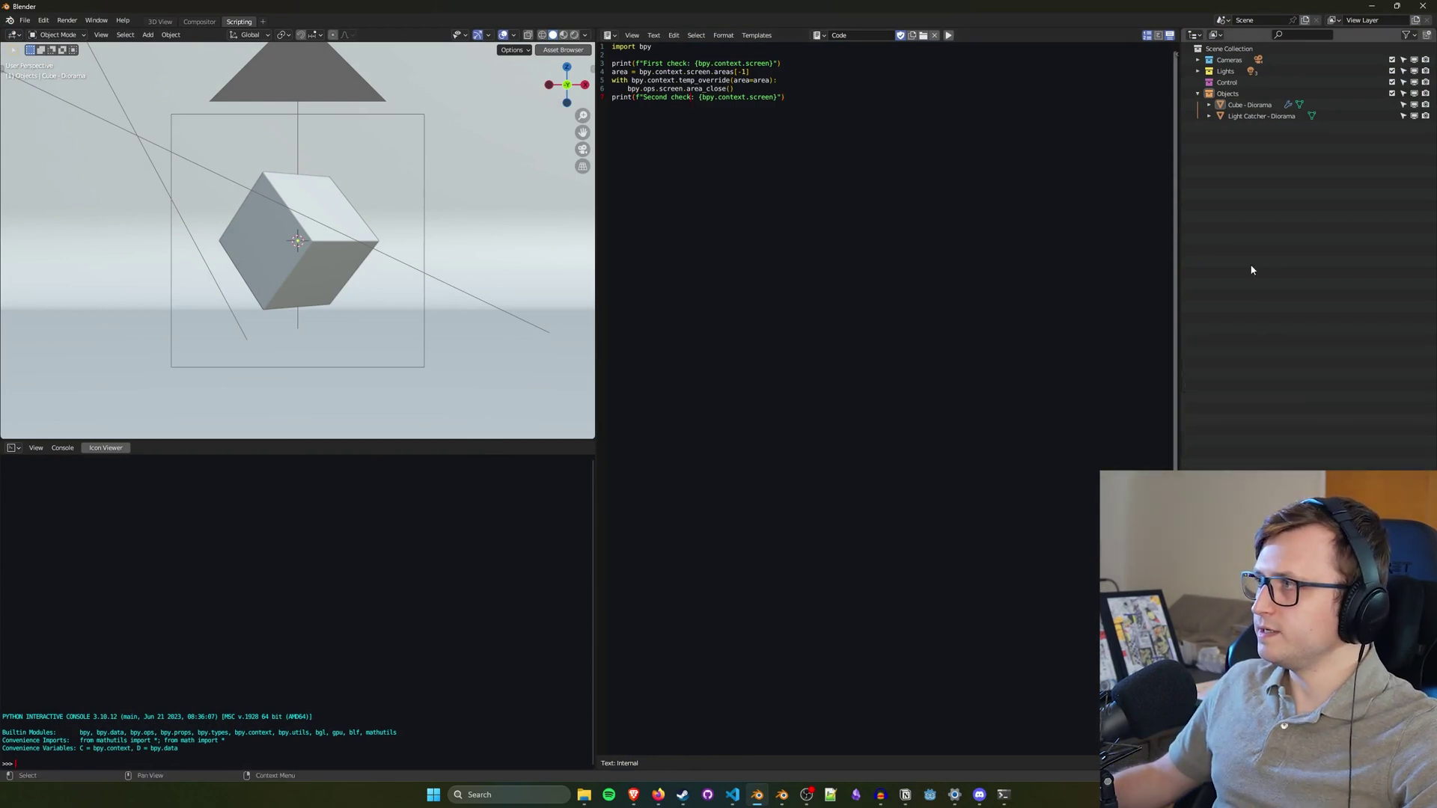
pyautogui.click(97, 21)
pyautogui.click(118, 147)
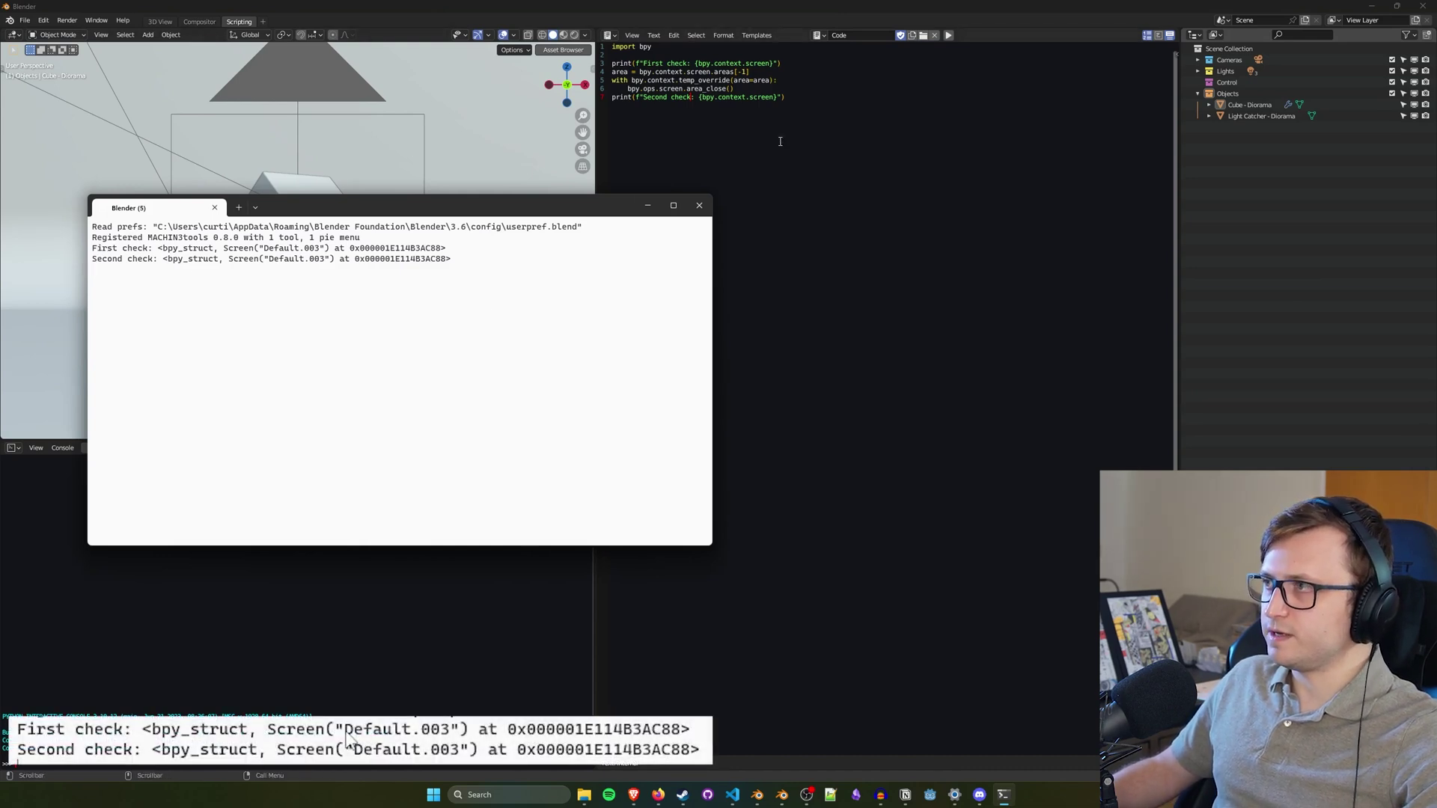
pyautogui.moveTo(786, 139); pyautogui.dragTo(544, 37)
pyautogui.hotkey('ctrl', 'c')
# - Replace the Blender 4.0 beta Scripting editor text with the test script, run it, and show the console
pyautogui.click(783, 794)
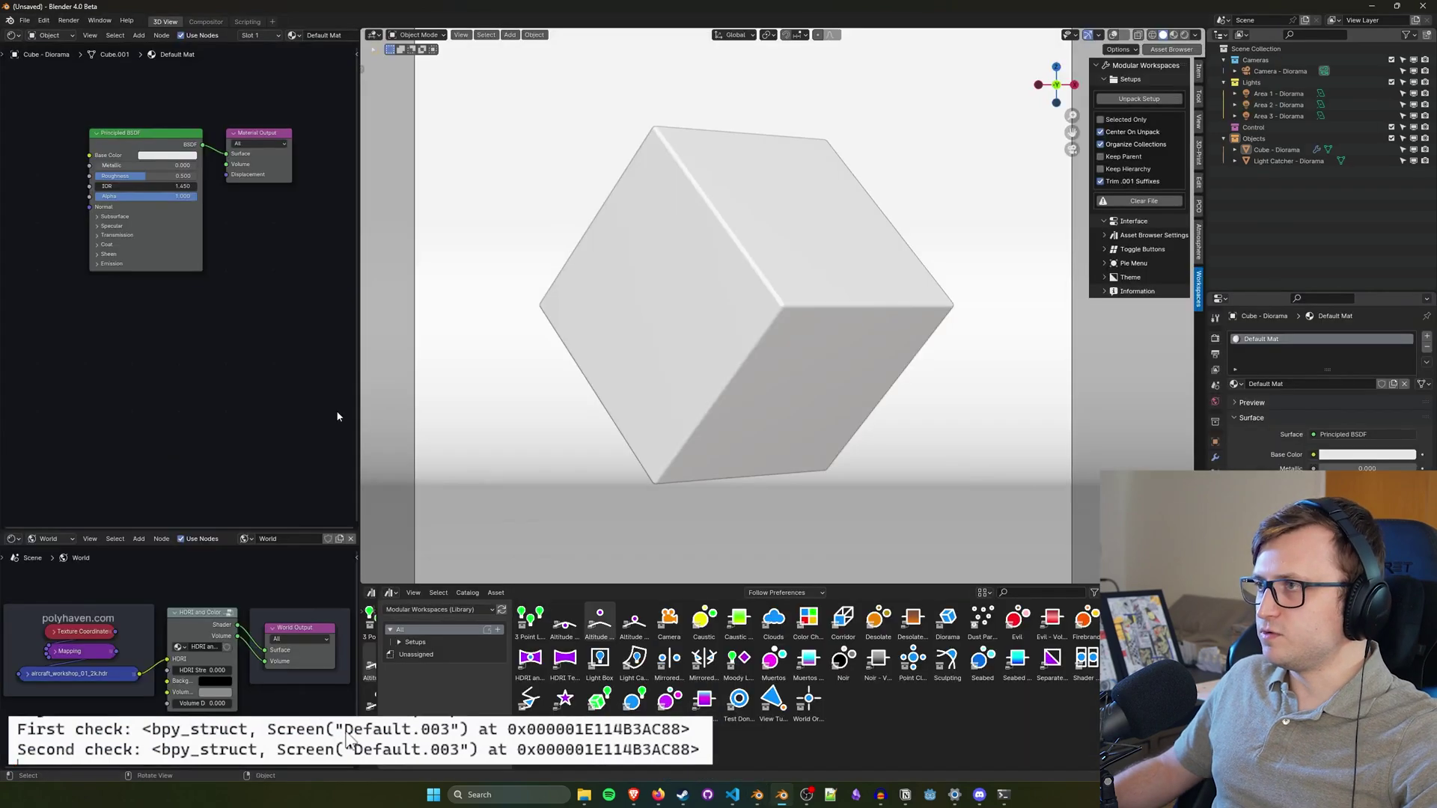
pyautogui.click(248, 23)
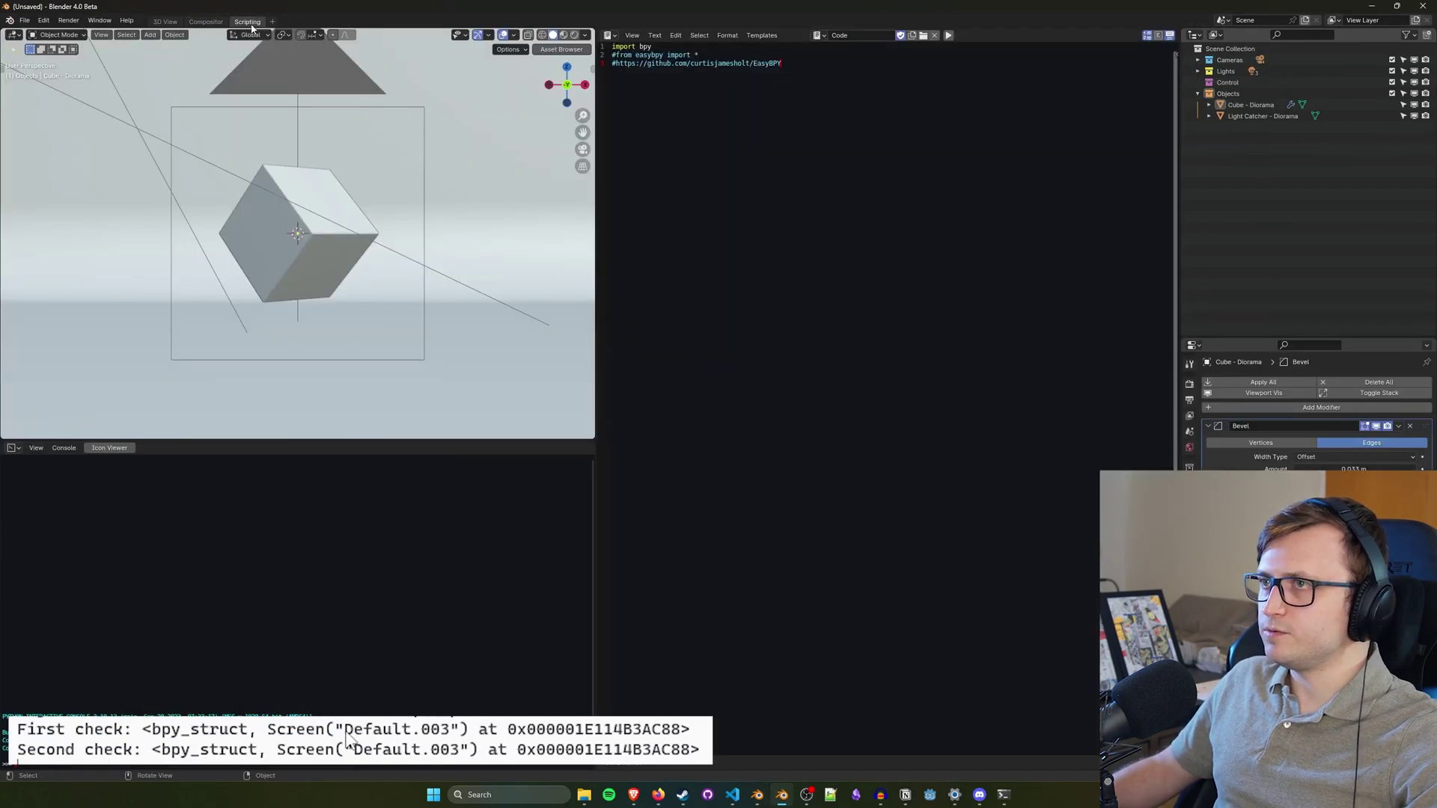
pyautogui.hotkey('ctrl', 'a')
pyautogui.hotkey('ctrl', 'v')
pyautogui.hotkey('alt', 'p')
pyautogui.click(101, 21)
pyautogui.click(136, 142)
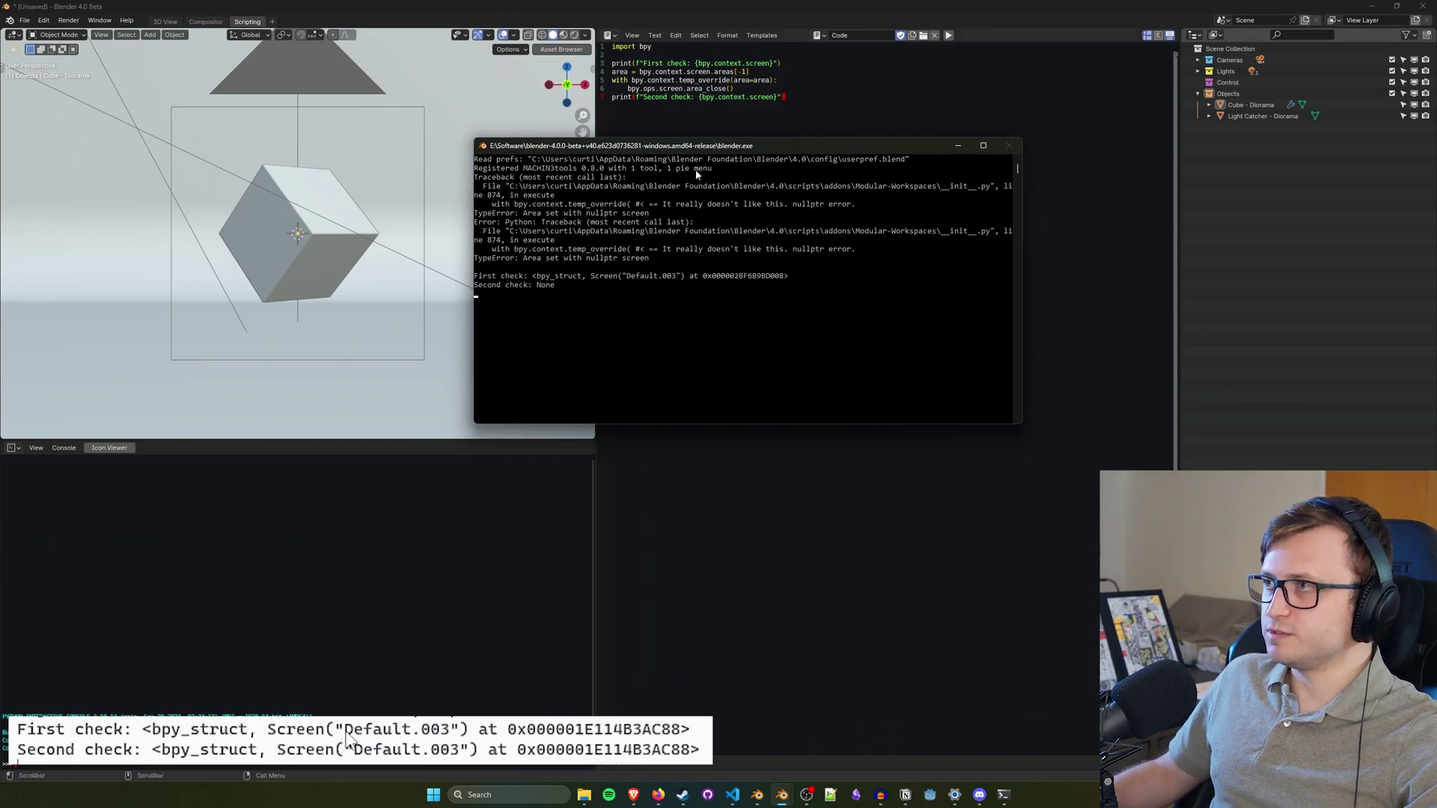
# - Highlight the First check output line and the second check's None result in the console
pyautogui.moveTo(554, 292); pyautogui.dragTo(788, 279)
pyautogui.click(535, 294)
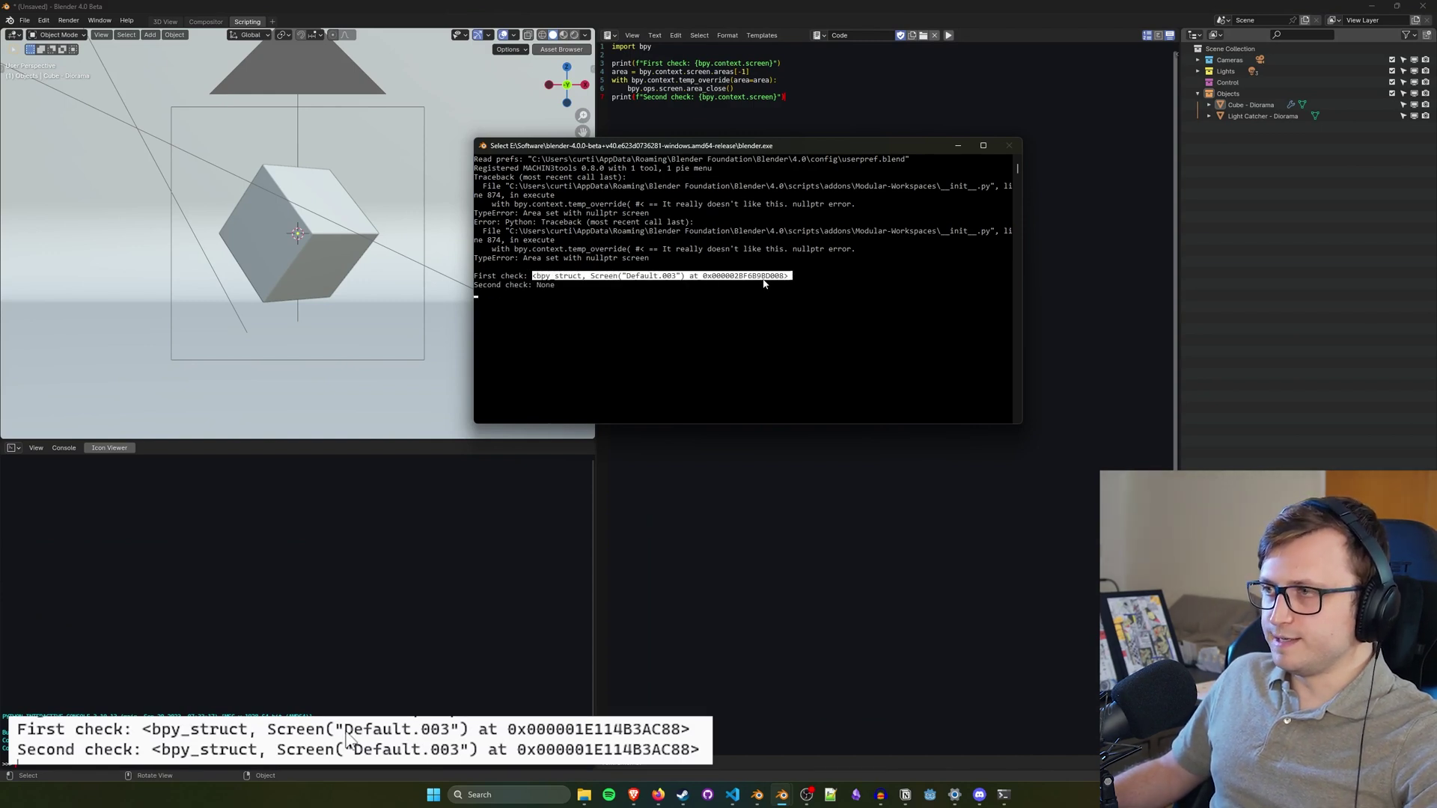
pyautogui.moveTo(533, 287); pyautogui.dragTo(569, 287)
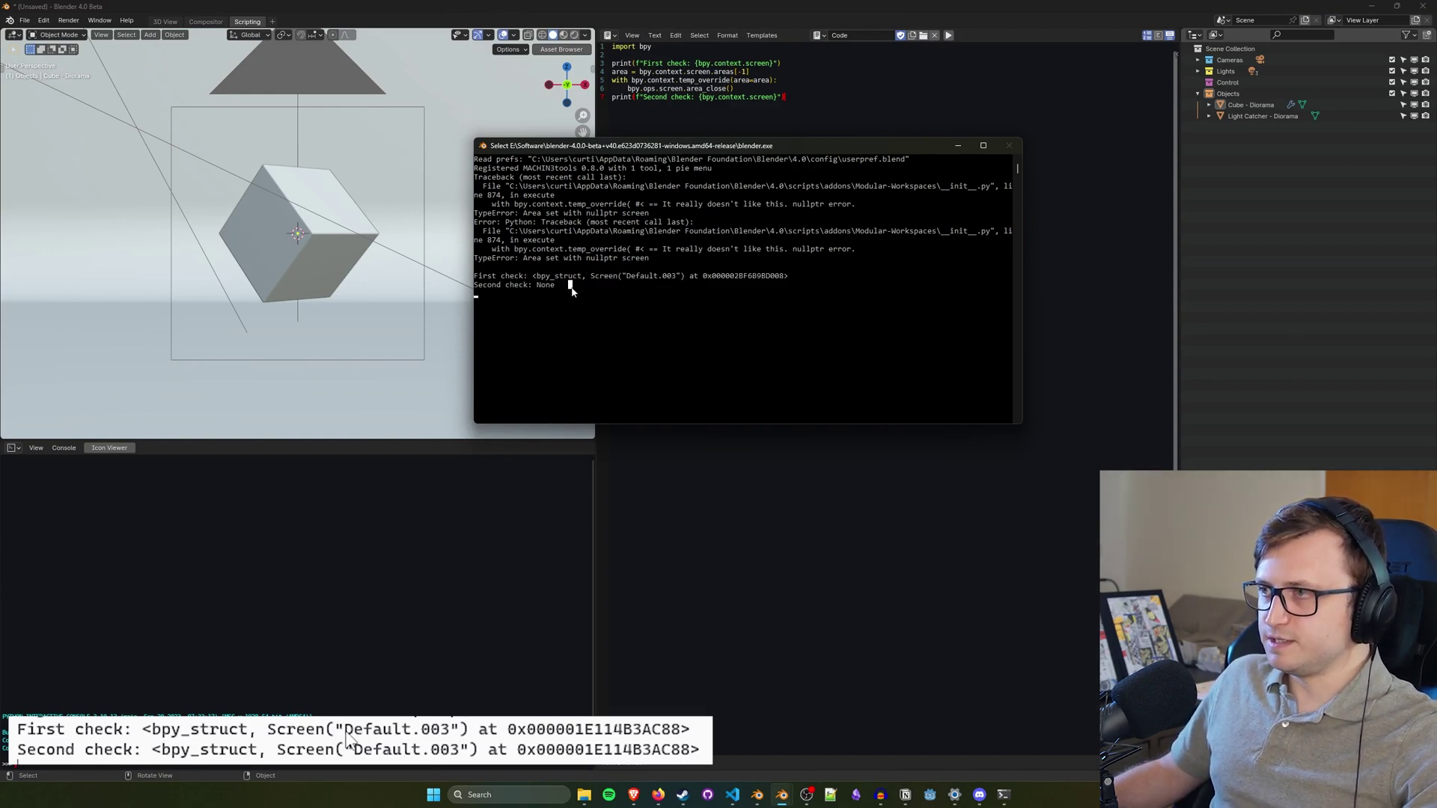
pyautogui.moveTo(758, 805)
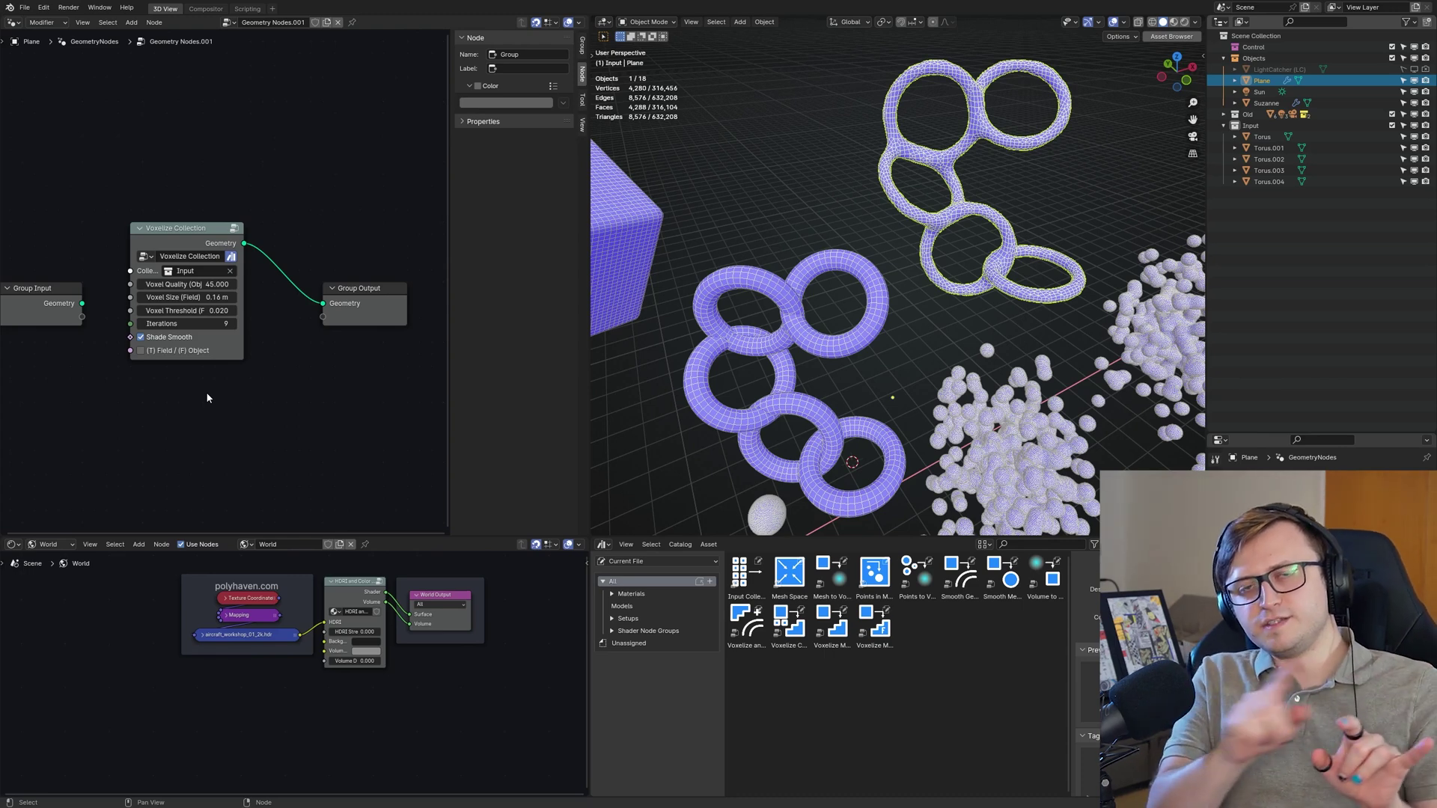
# - Enable (T) Field / (F) Object on Voxelize Collection, then orbit and zoom out over the merged rings
pyautogui.click(162, 352)
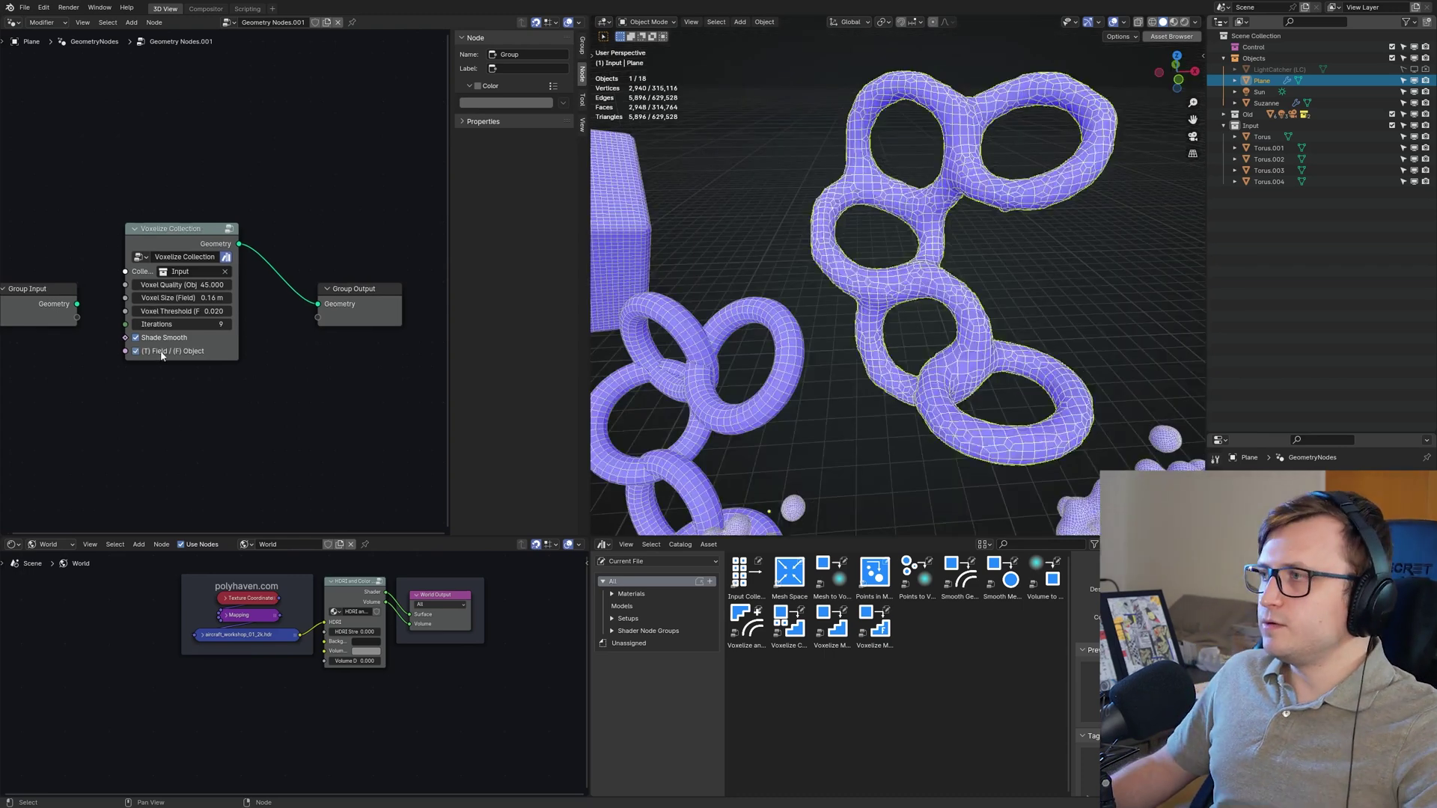
pyautogui.click(808, 373)
pyautogui.moveTo(808, 373)
pyautogui.mouseDown(button='middle')
pyautogui.moveTo(809, 334)
pyautogui.moveTo(860, 375)
pyautogui.moveTo(819, 381)
pyautogui.mouseUp(button='middle')
pyautogui.scroll(-3, 819, 382)
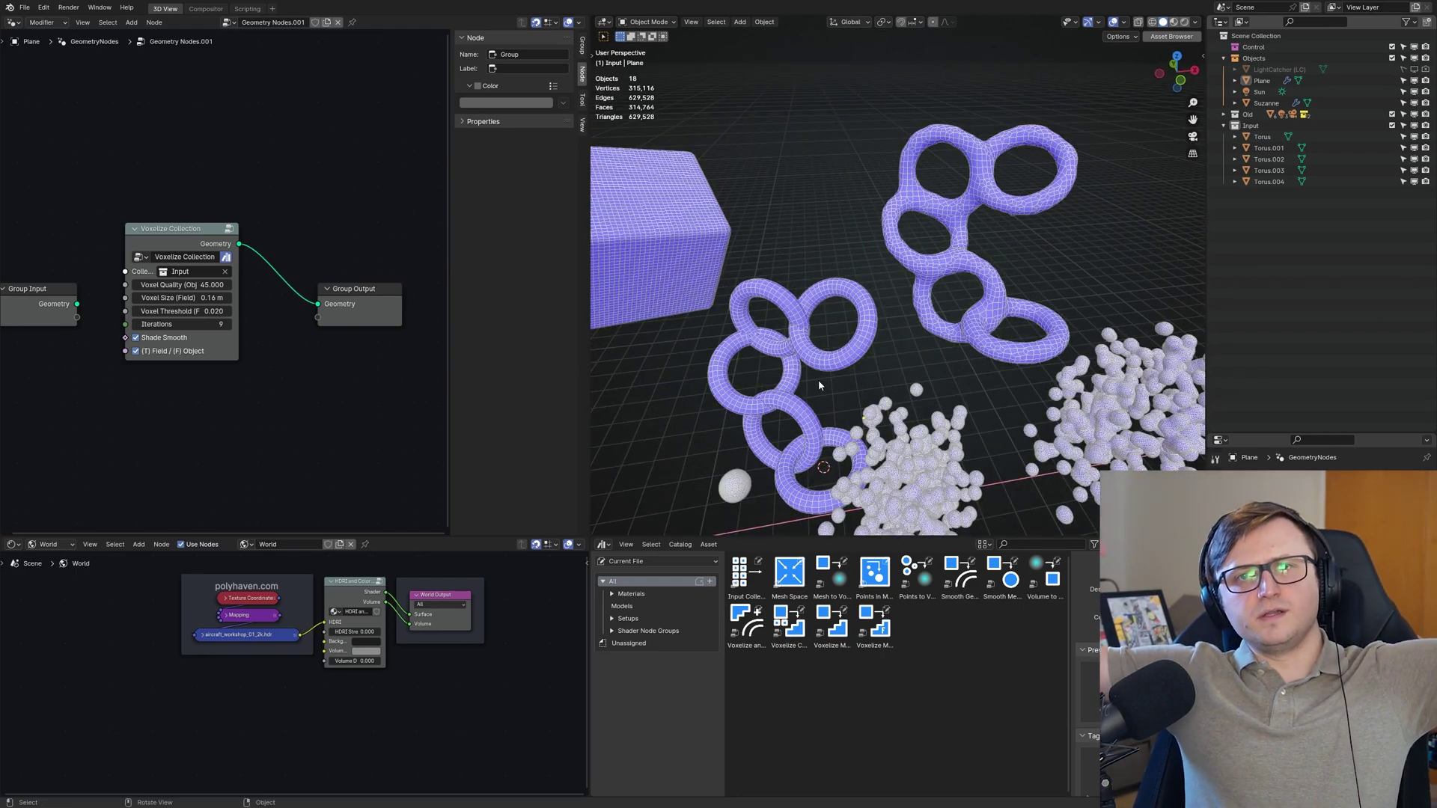
# - Inspect the Voxelize Collection group and its Voxelize Mesh Field sub-group's Resolution modes
pyautogui.click(230, 236)
pyautogui.press('Tab')
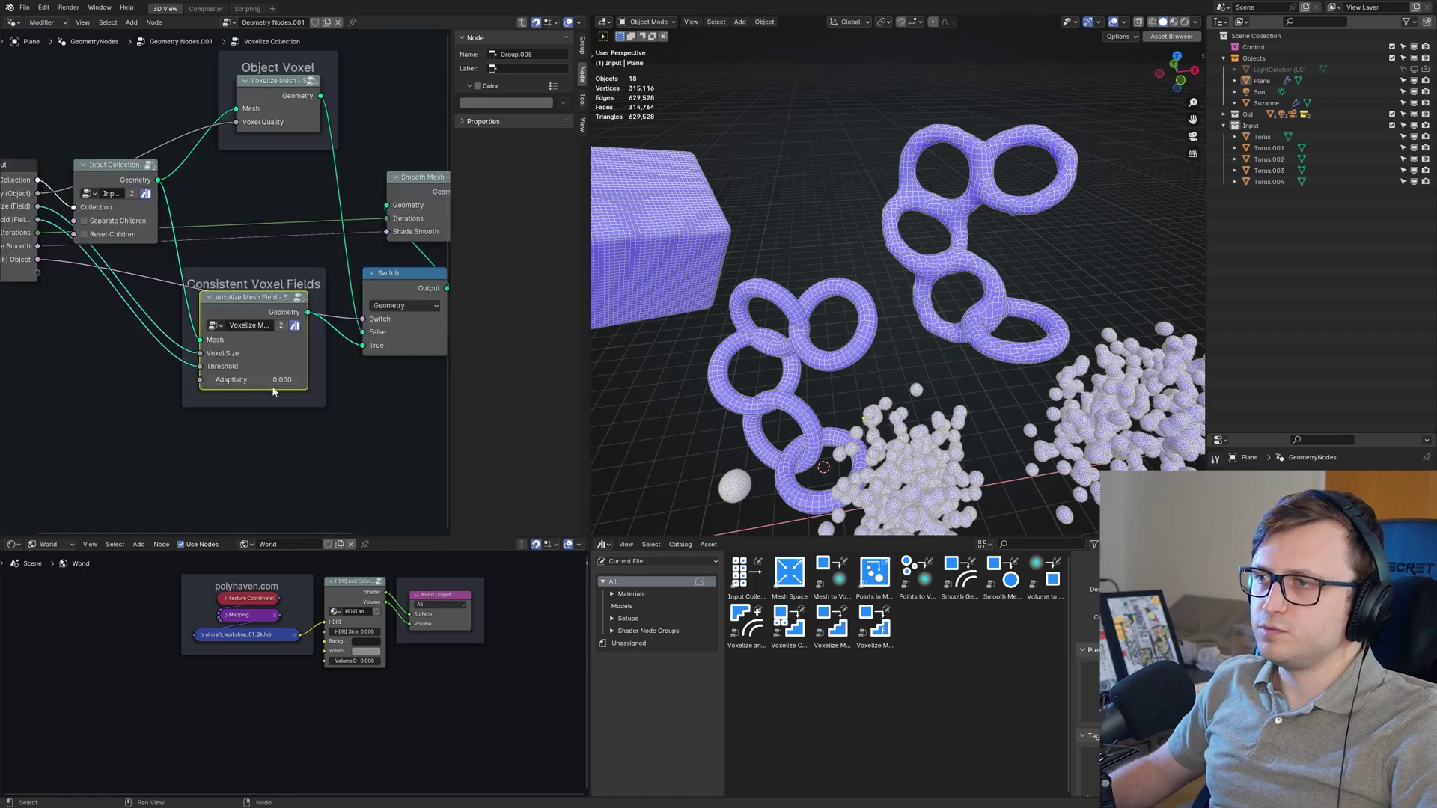
pyautogui.scroll(2, 273, 315)
pyautogui.click(322, 282)
pyautogui.keyDown('shift'); pyautogui.scroll(-5, 266, 264); pyautogui.keyUp('shift')
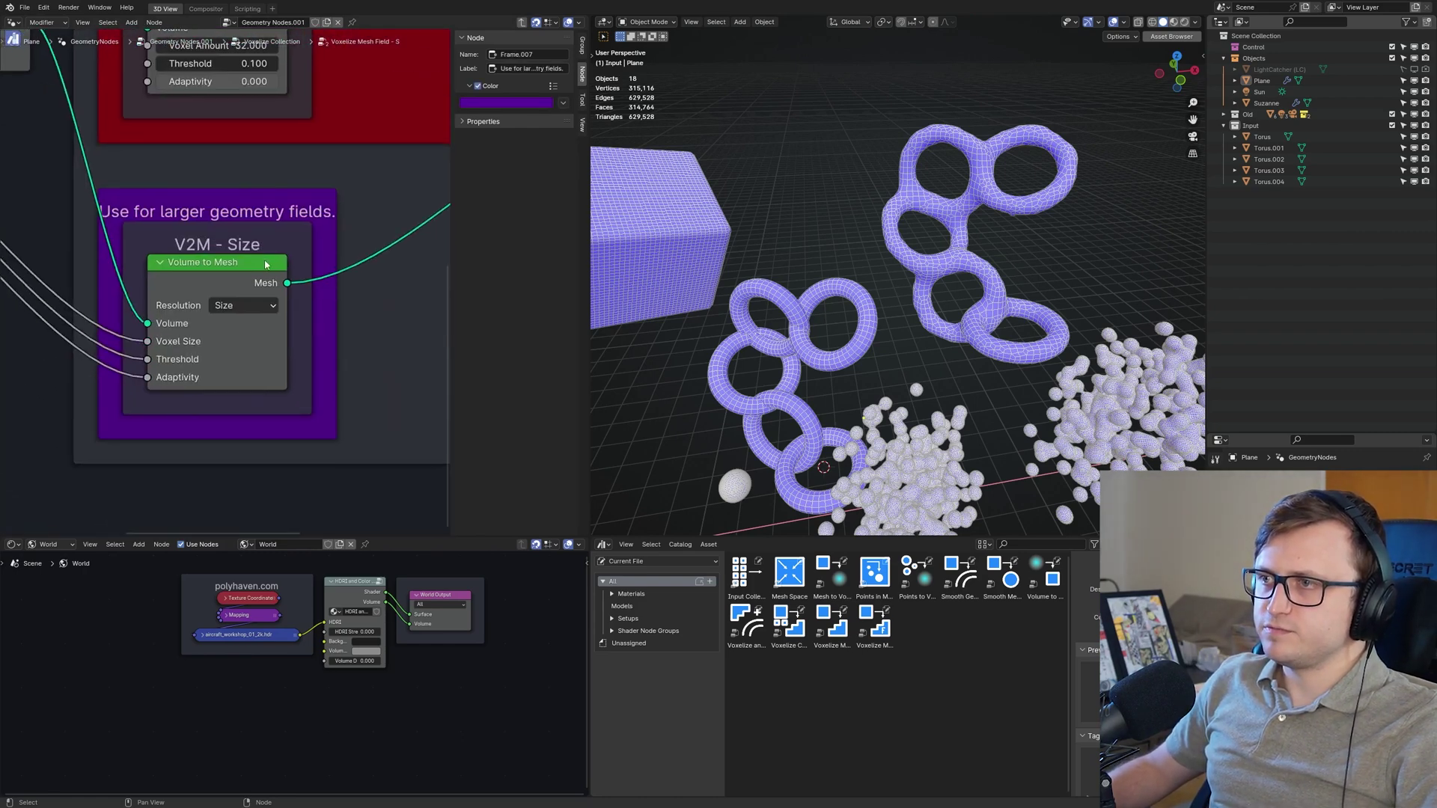
pyautogui.click(241, 307)
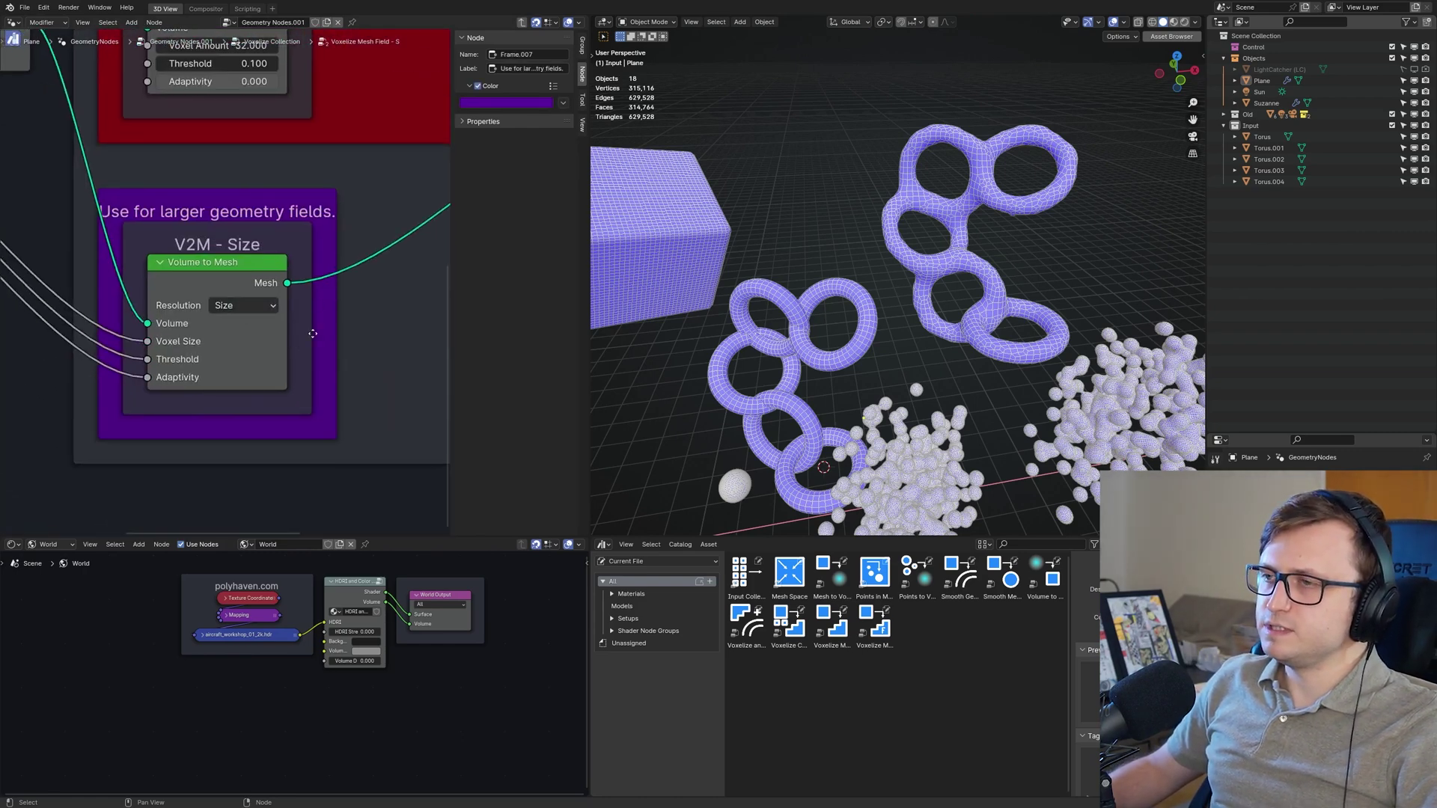
# - Return to the top node tree and set Voxel Size (Field) to 0.4 m
pyautogui.click(521, 23)
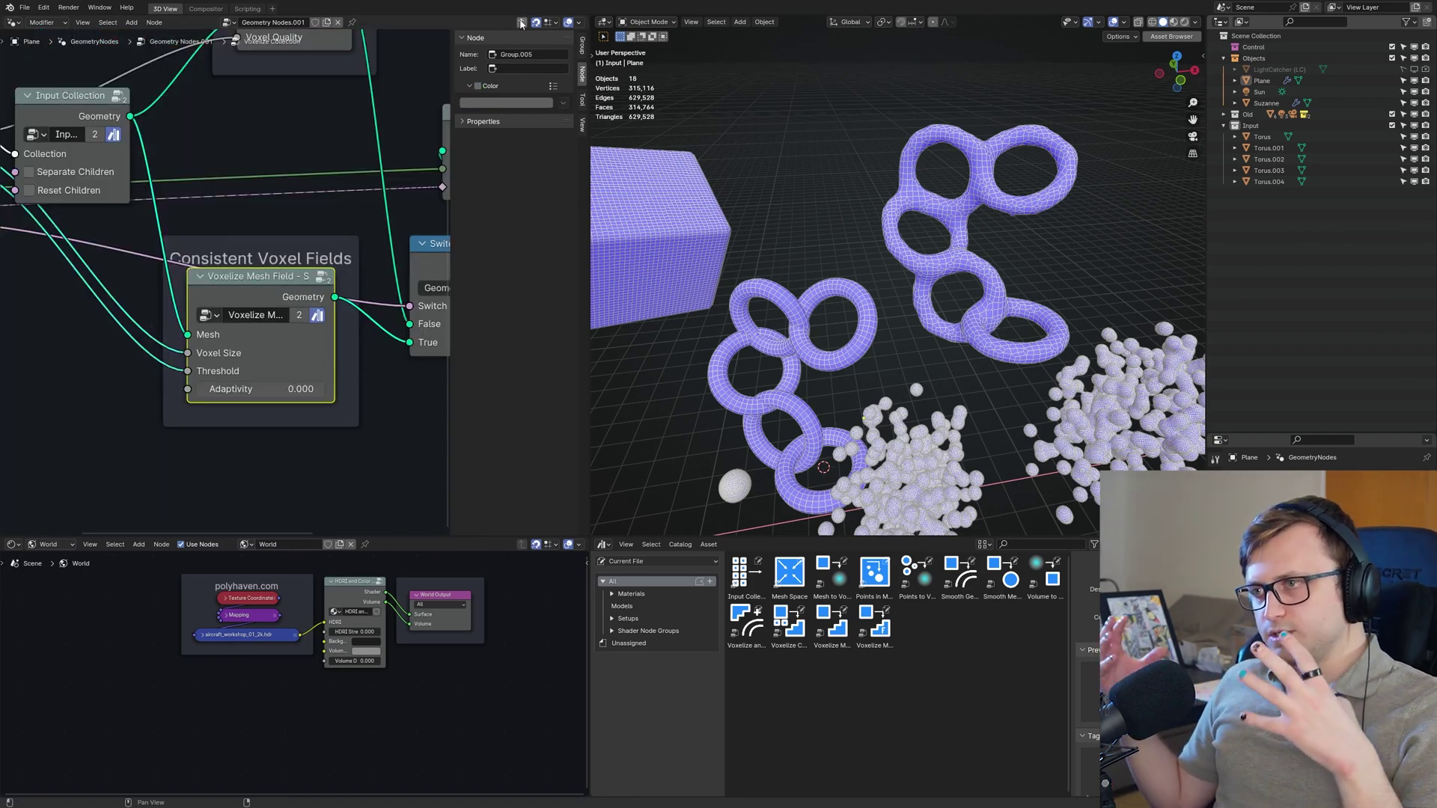
pyautogui.press('Tab')
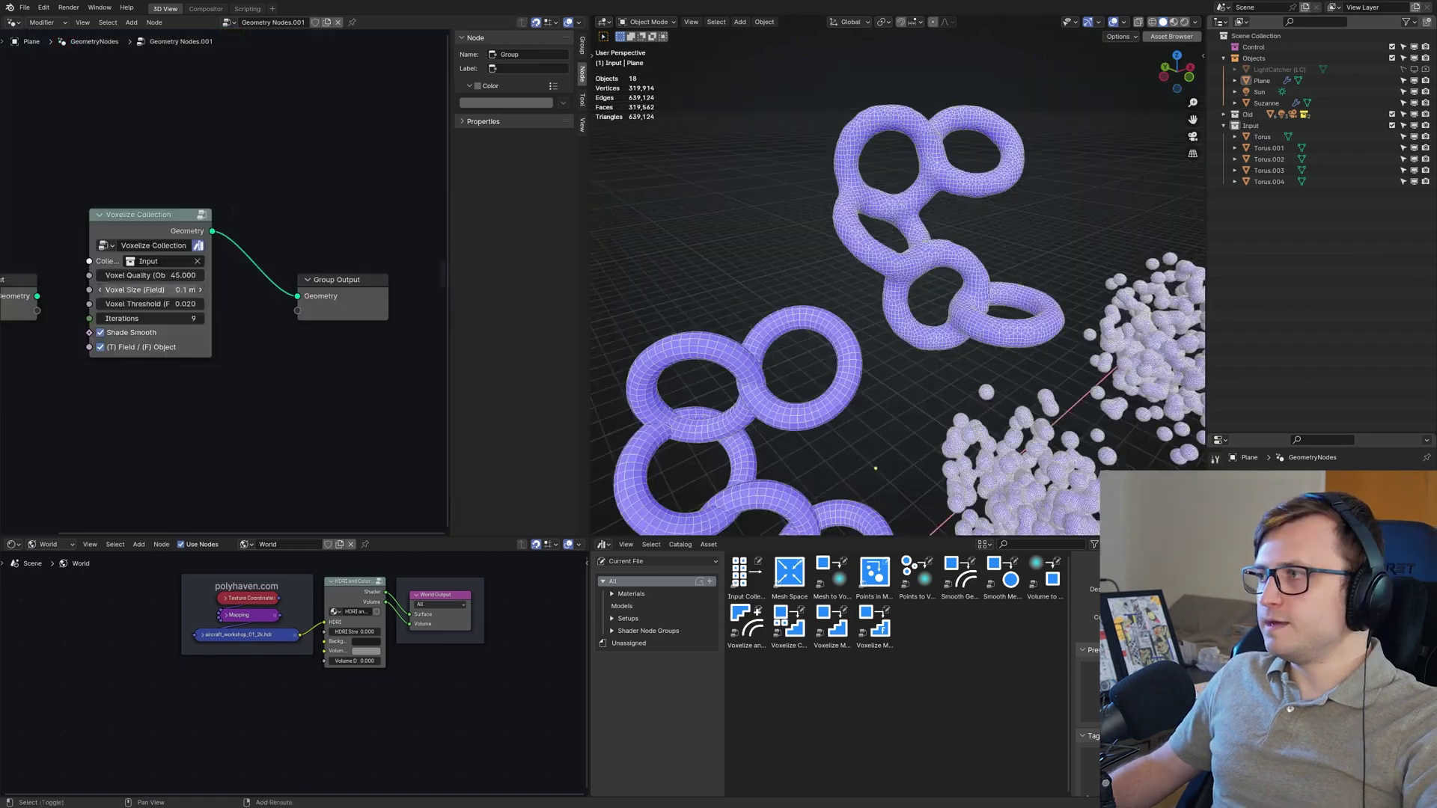
pyautogui.scroll(2, 853, 351)
pyautogui.keyDown('shift'); pyautogui.moveTo(891, 315); pyautogui.dragTo(861, 354, button='middle'); pyautogui.keyUp('shift')
pyautogui.moveTo(152, 290); pyautogui.dragTo(184, 290)
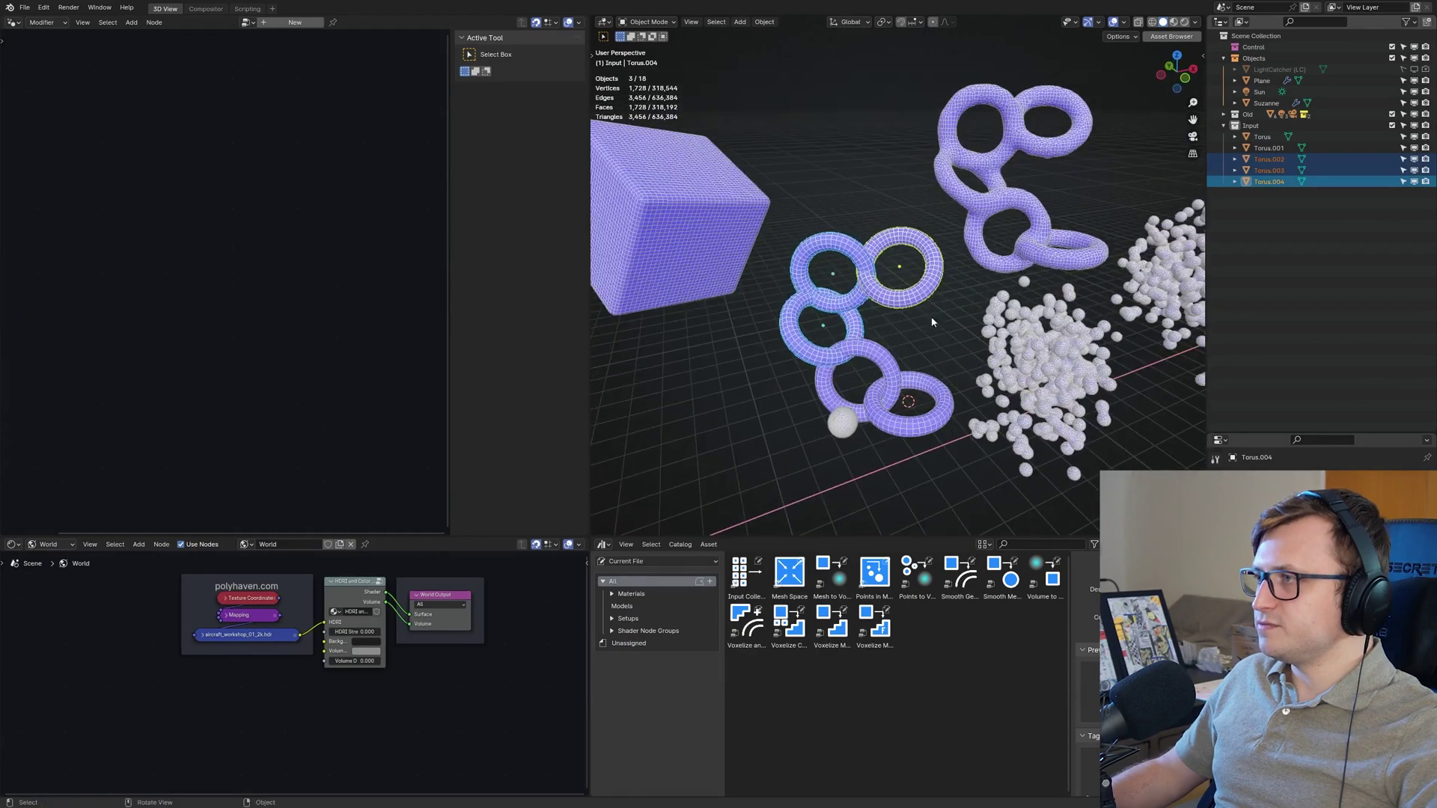
# - Move and rotate the three selected tori
pyautogui.press('g')
pyautogui.click(904, 217)
pyautogui.keyDown('shift'); pyautogui.moveTo(905, 217); pyautogui.dragTo(854, 325, button='middle'); pyautogui.keyUp('shift')
pyautogui.press('r')
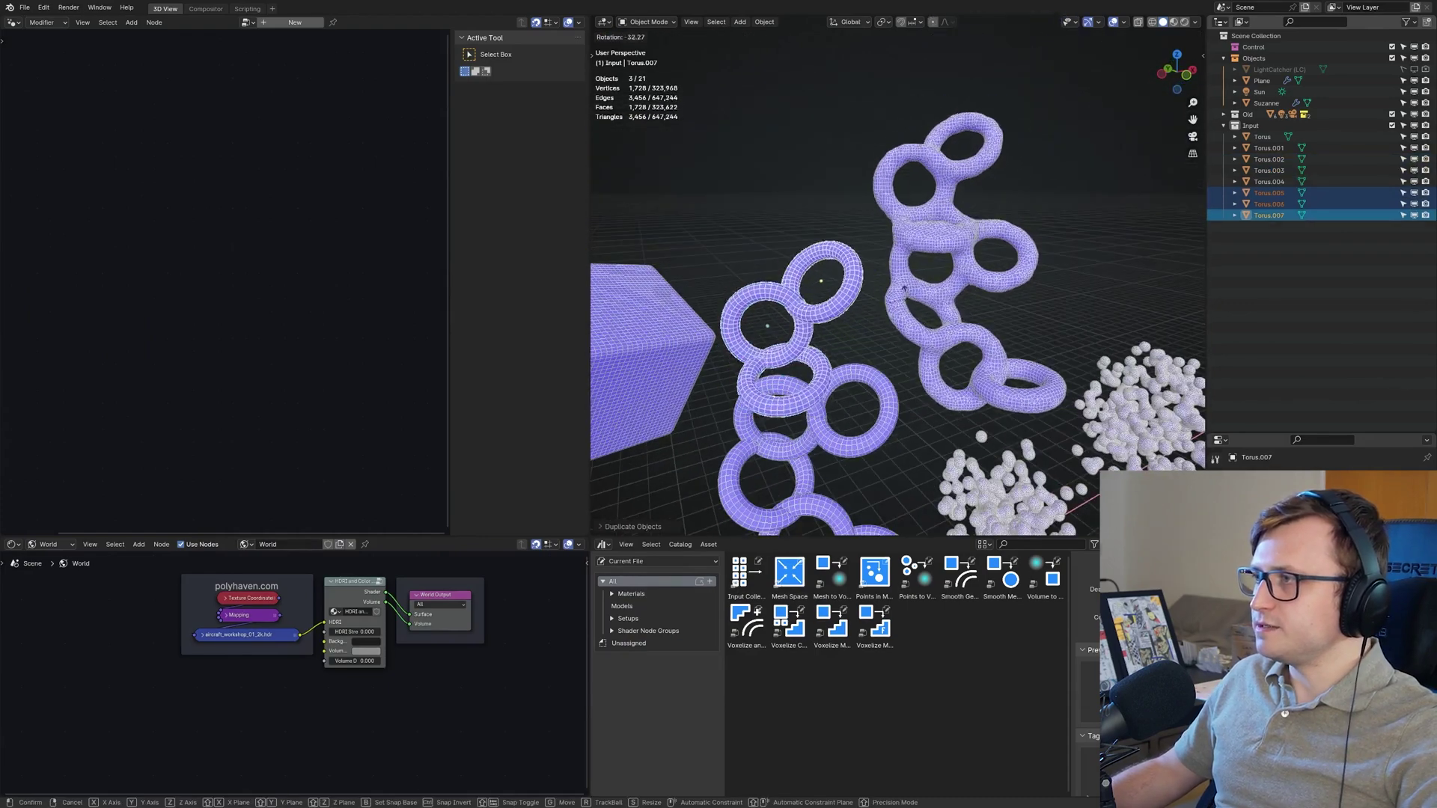
pyautogui.click(876, 299)
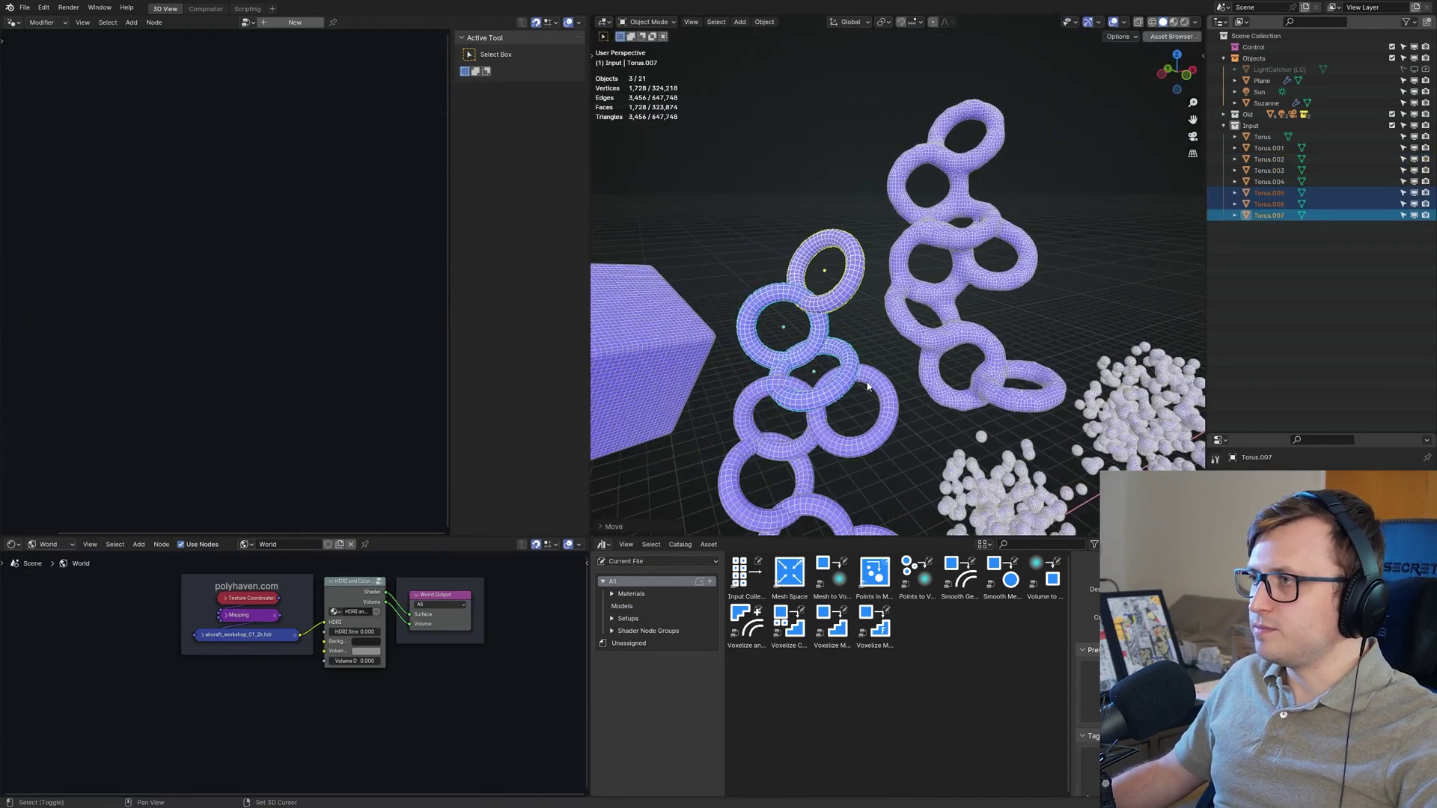
# - Duplicate the three tori and rotate the copies to extend the chain
pyautogui.hotkey('shift', 'd')
pyautogui.click(827, 261)
pyautogui.press('r')
pyautogui.press('r')
pyautogui.click(943, 217)
# - Select the voxel Plane object, turn off field mode, and raise Voxel Quality to 72.5
pyautogui.moveTo(1030, 163); pyautogui.dragTo(984, 311, button='middle')
pyautogui.click(983, 310)
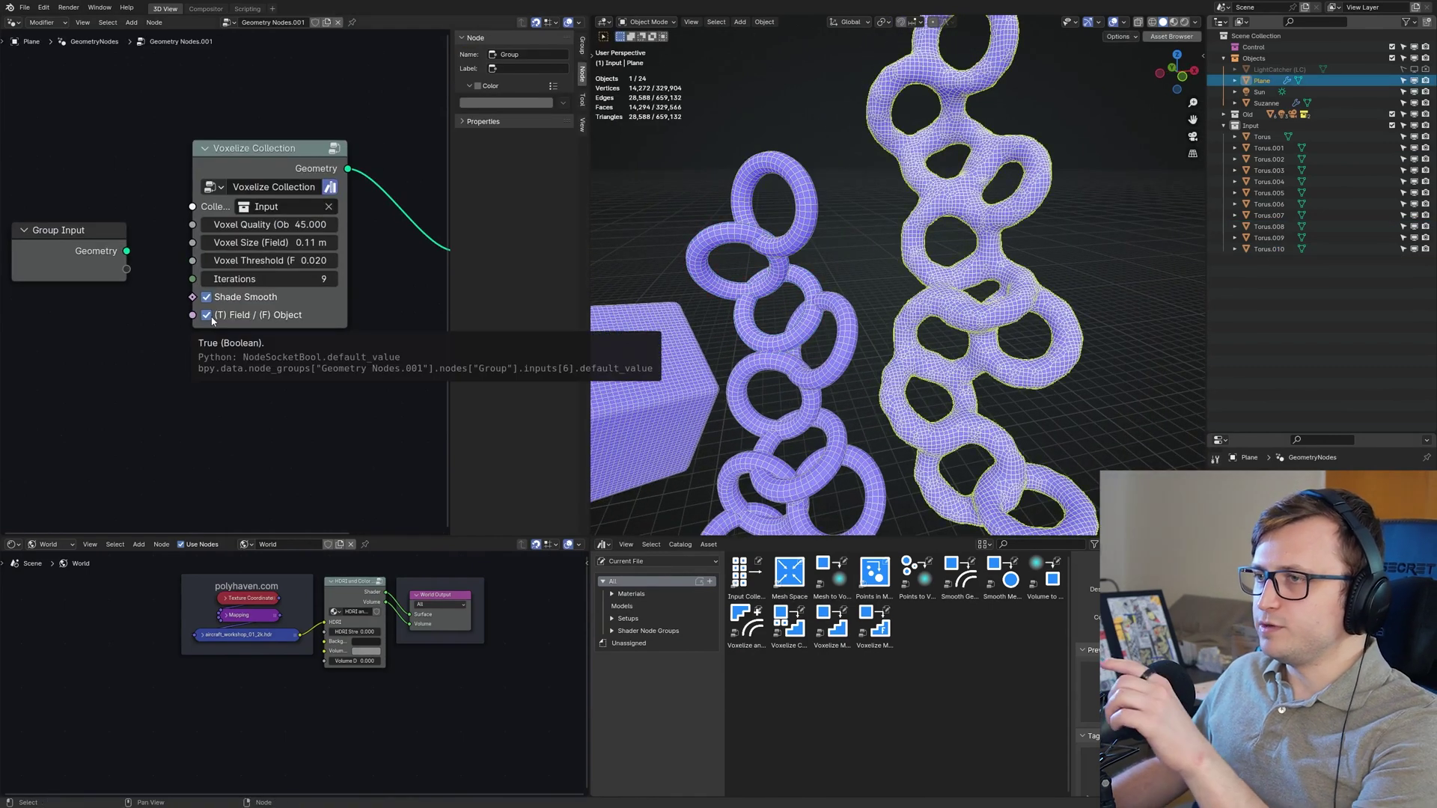
pyautogui.click(212, 320)
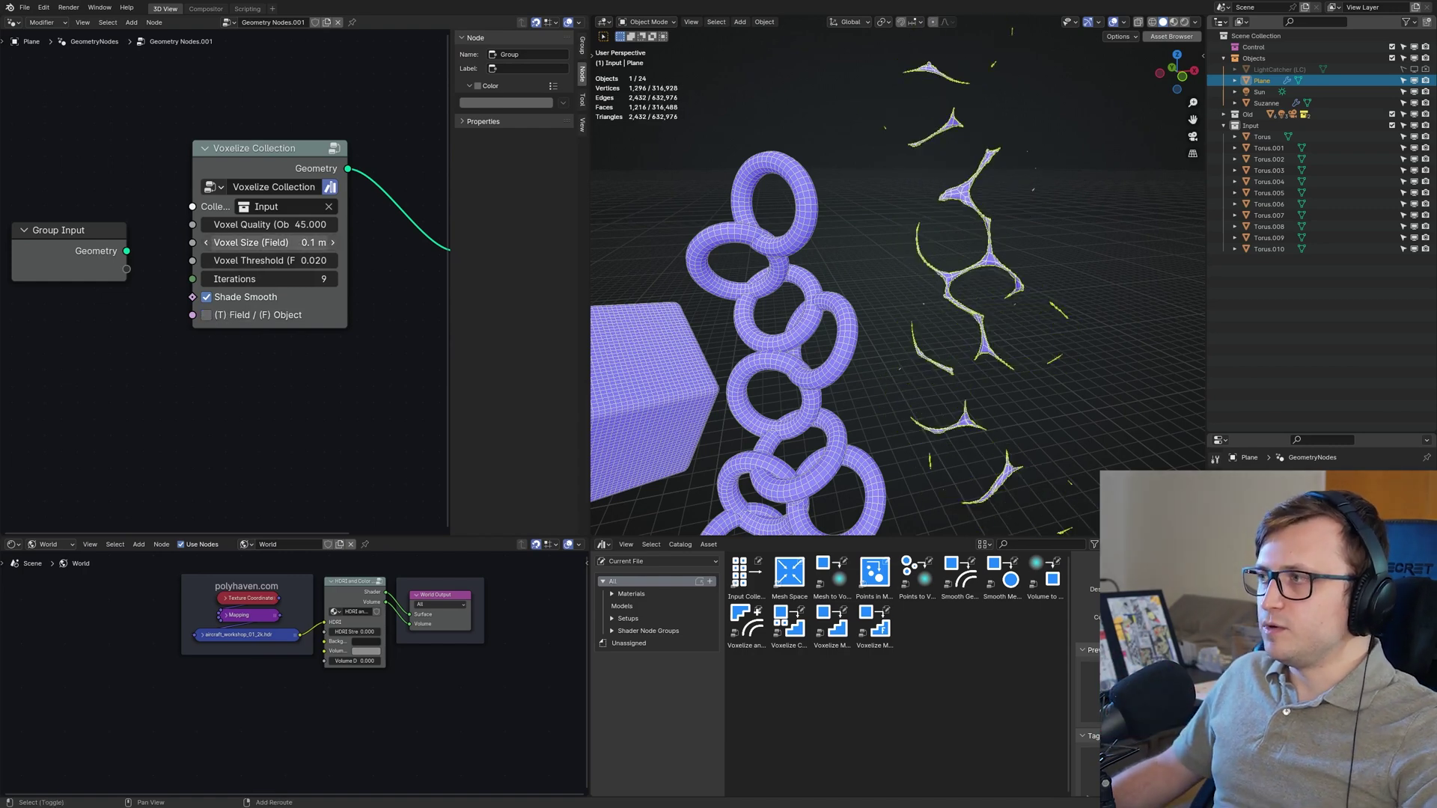
pyautogui.moveTo(300, 224); pyautogui.dragTo(479, 224)
# - Lower the smoothing Iterations on Voxelize Collection to 6
pyautogui.scroll(-4, 696, 295)
pyautogui.moveTo(696, 295); pyautogui.dragTo(645, 299, button='middle')
pyautogui.scroll(4, 645, 299)
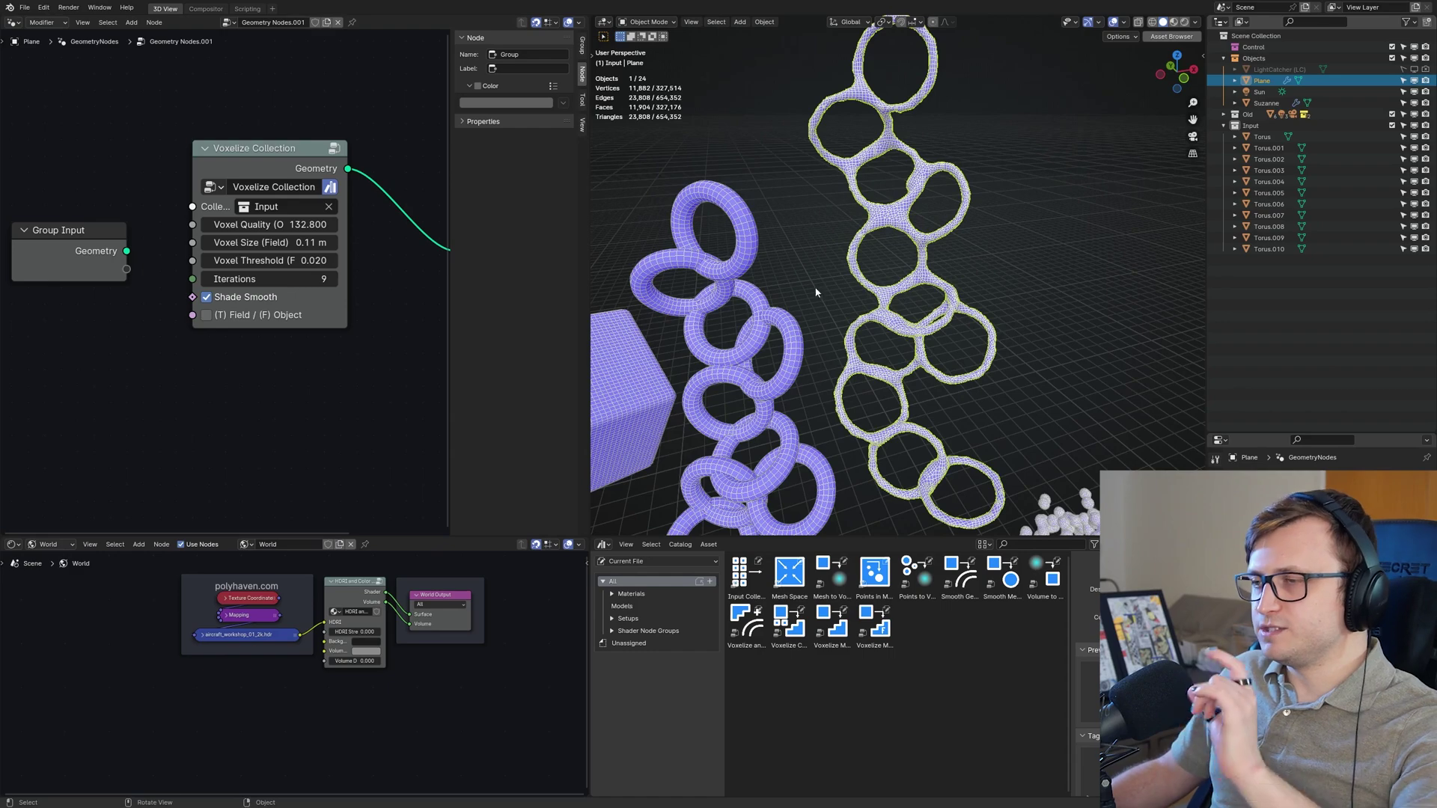
pyautogui.keyDown('shift'); pyautogui.moveTo(283, 279); pyautogui.dragTo(247, 278); pyautogui.keyUp('shift')
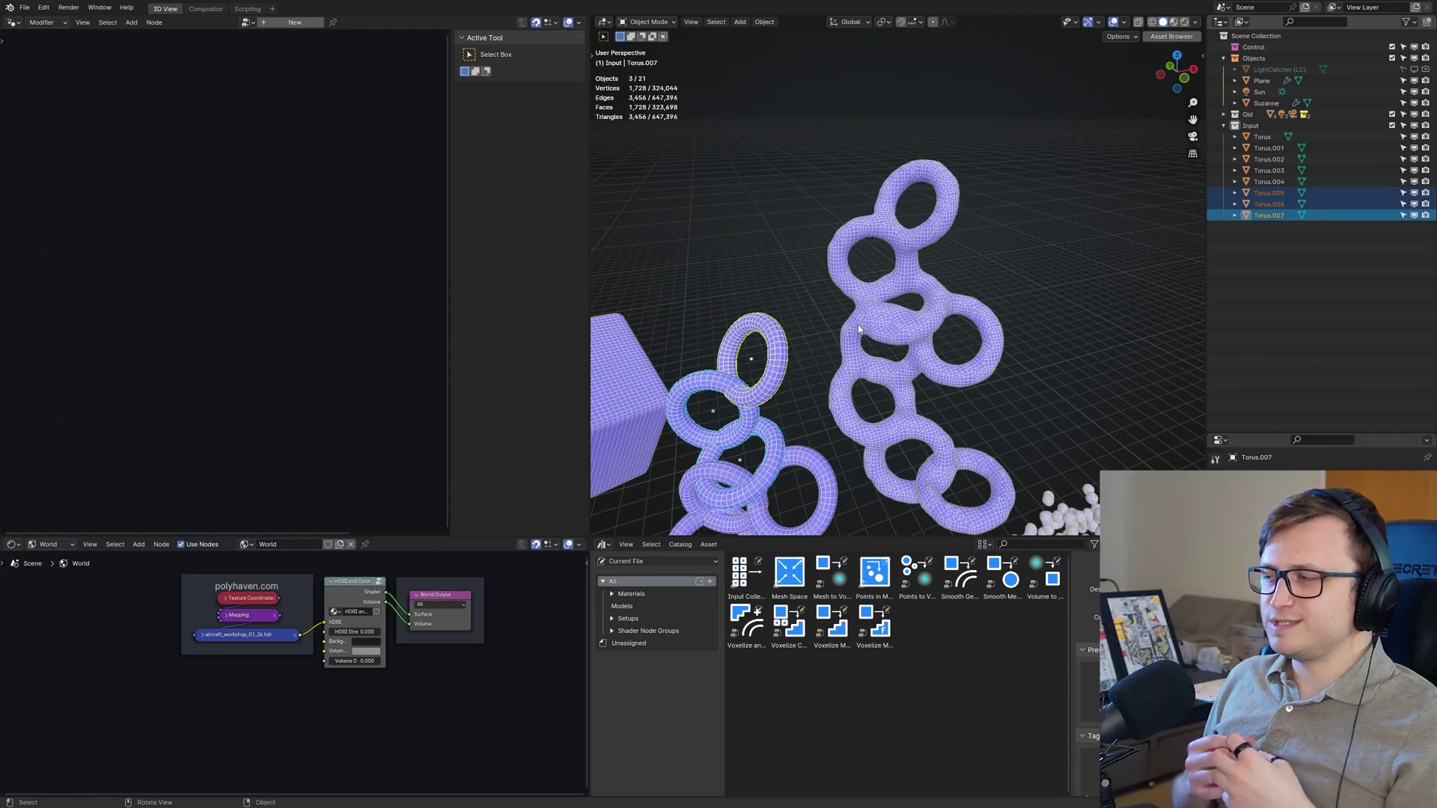
# - Clear the tori selection and bring the scattered sphere clusters into view
pyautogui.moveTo(859, 330); pyautogui.dragTo(913, 279, button='middle')
pyautogui.click(891, 367)
pyautogui.keyDown('shift'); pyautogui.moveTo(1033, 479); pyautogui.dragTo(902, 363, button='middle'); pyautogui.keyUp('shift')
pyautogui.scroll(2, 902, 362)
pyautogui.moveTo(1062, 691); pyautogui.dragTo(735, 571)
pyautogui.click(814, 684)
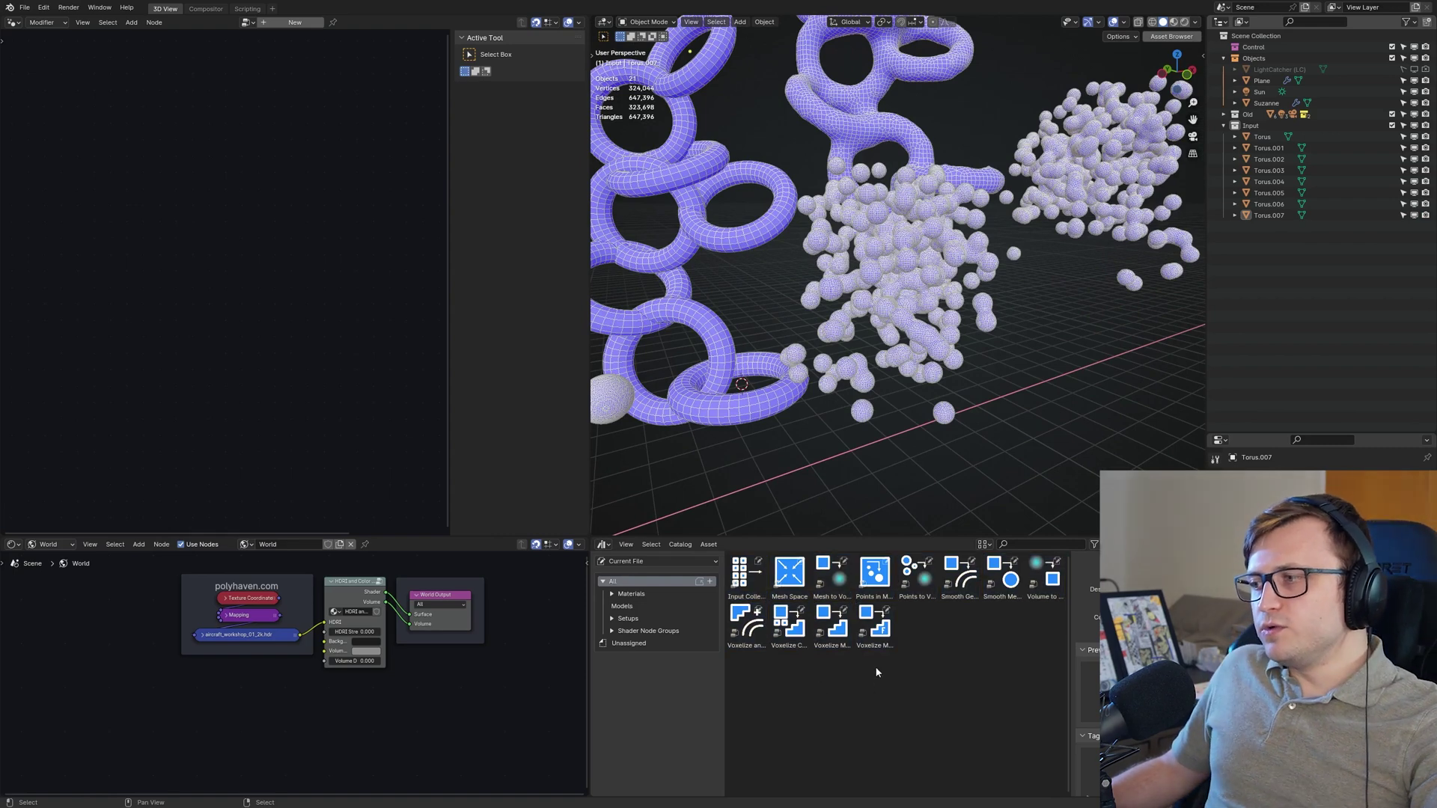
# - Select the point cloud object and change its Seed to re-randomise the points
pyautogui.click(870, 342)
pyautogui.keyDown('shift'); pyautogui.moveTo(952, 482); pyautogui.dragTo(895, 426, button='middle'); pyautogui.keyUp('shift')
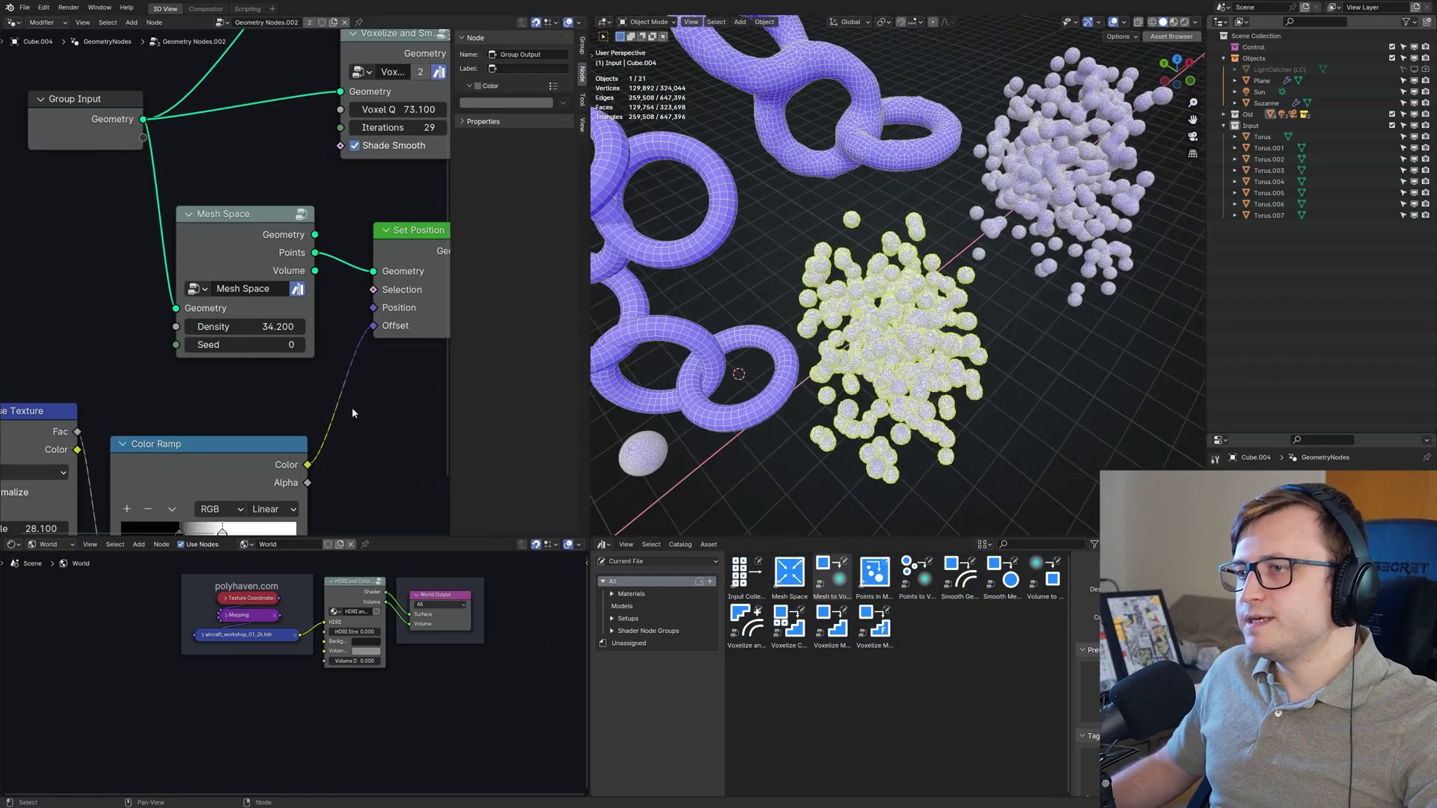
pyautogui.scroll(1, 312, 384)
pyautogui.scroll(-1, 313, 385)
pyautogui.moveTo(317, 359); pyautogui.dragTo(215, 388, button='middle')
pyautogui.moveTo(185, 372); pyautogui.dragTo(202, 372)
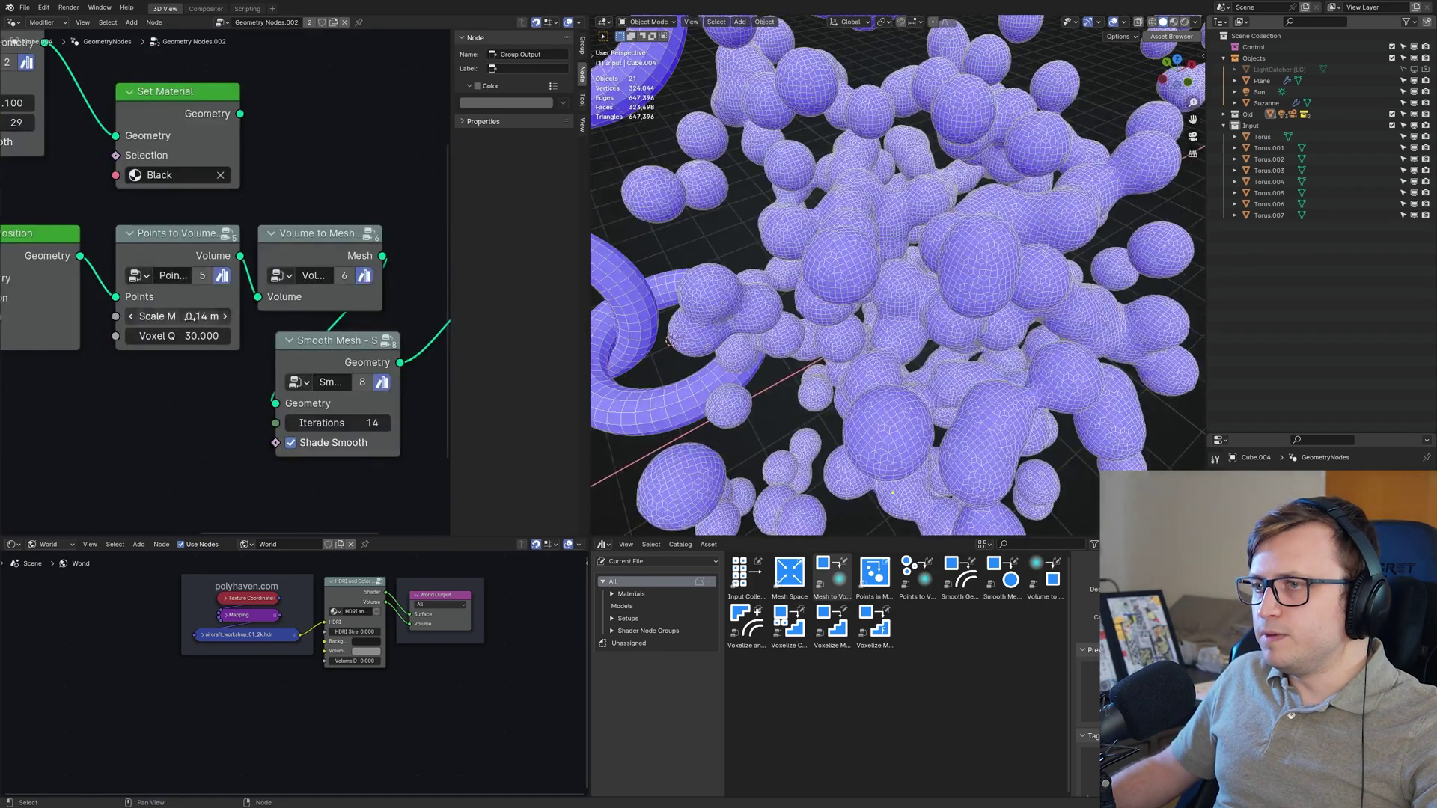
# - Shrink the Points to Volume scale to 0.01 m, then enlarge it into merged sphere blobs
pyautogui.keyDown('shift'); pyautogui.moveTo(189, 317); pyautogui.dragTo(169, 317); pyautogui.keyUp('shift')
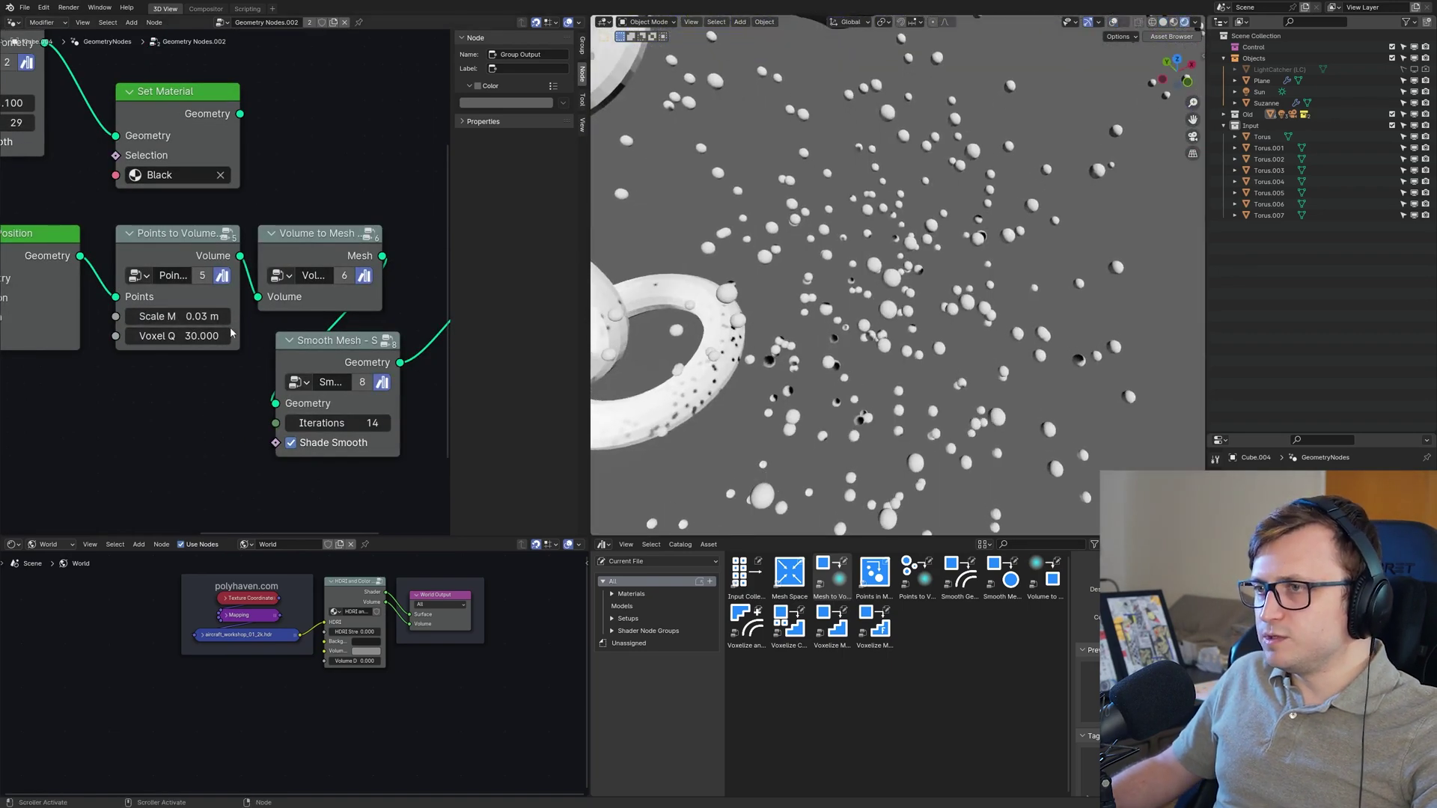
pyautogui.moveTo(178, 317); pyautogui.dragTo(170, 317)
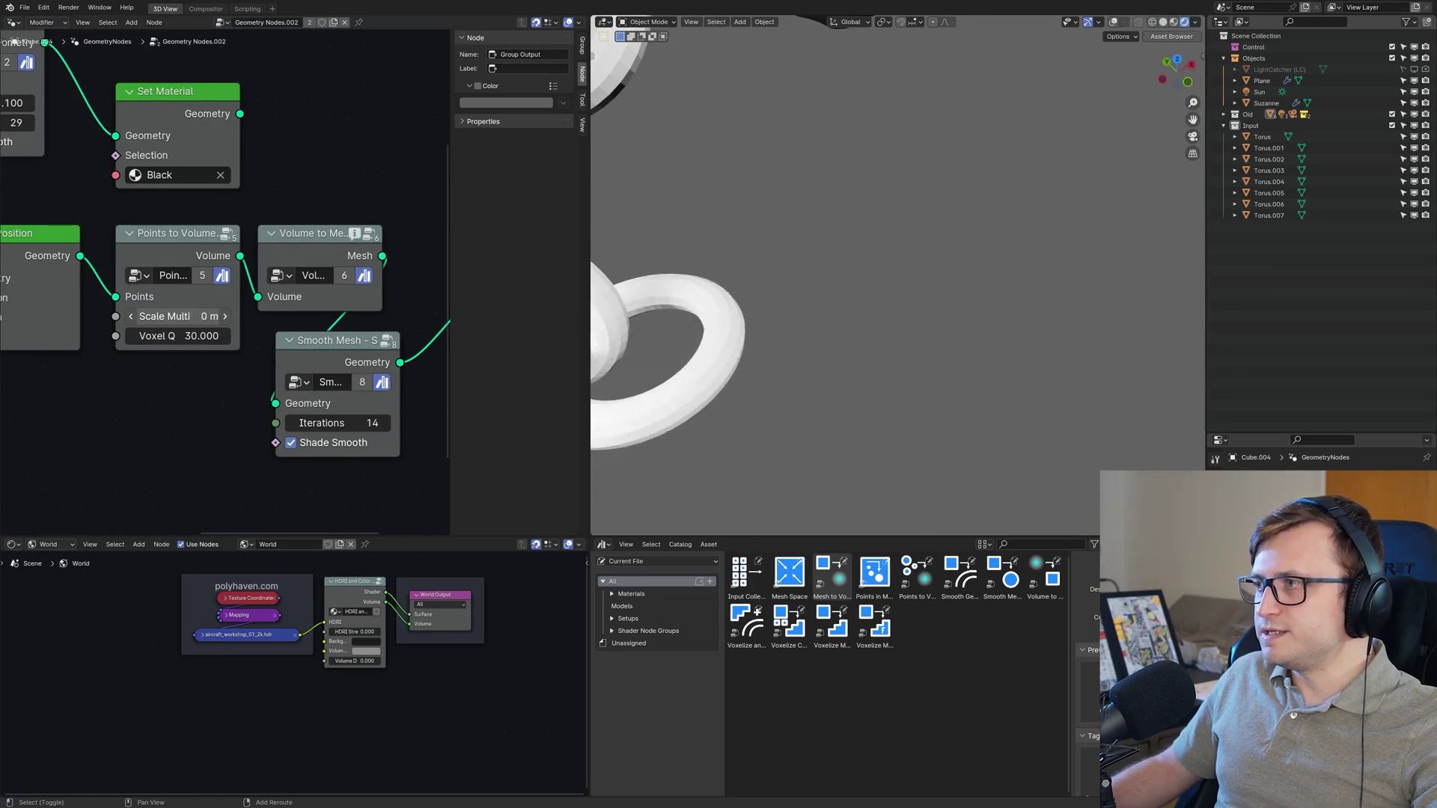
pyautogui.moveTo(844, 352); pyautogui.dragTo(868, 404, button='middle')
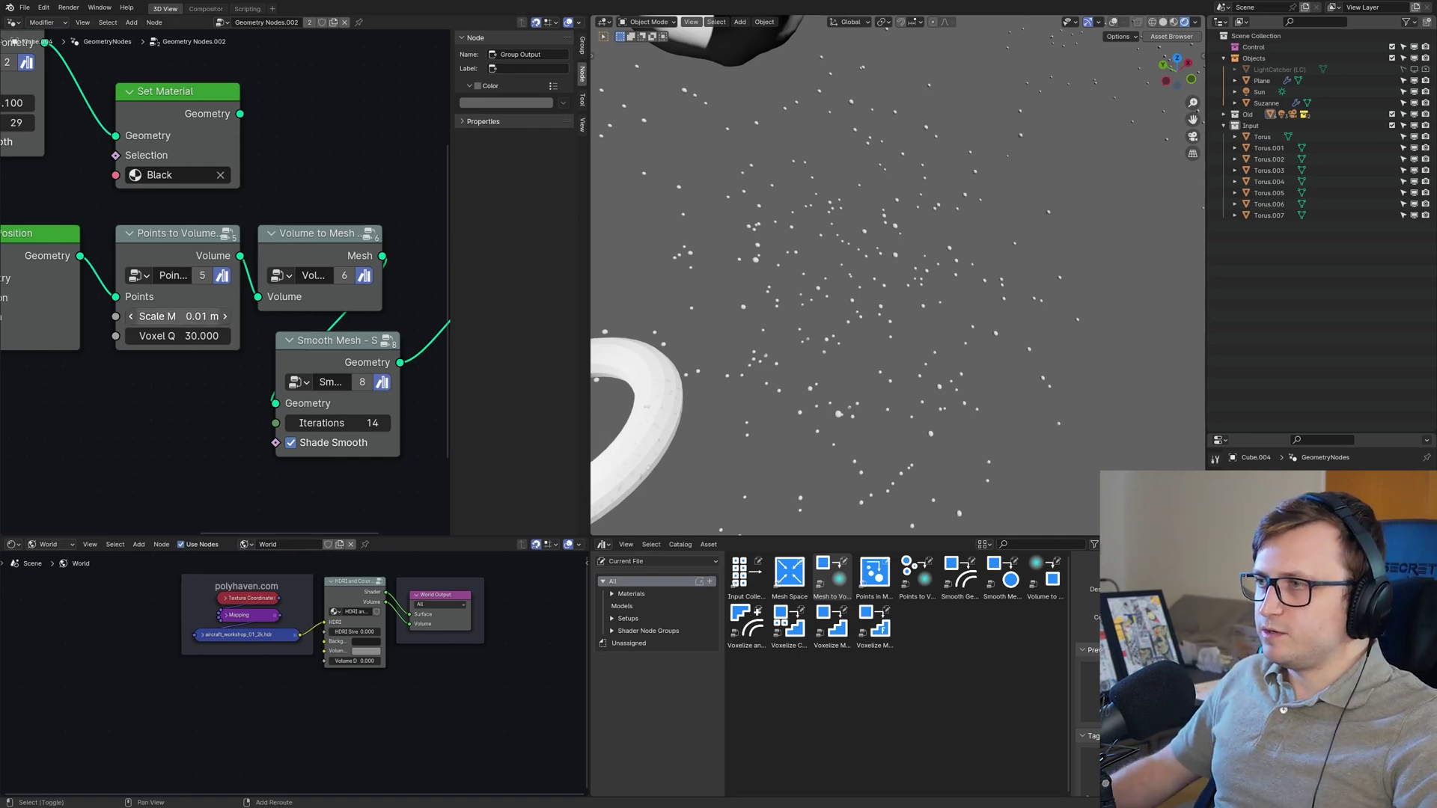
pyautogui.moveTo(179, 316)
pyautogui.mouseDown()
pyautogui.moveTo(236, 316)
pyautogui.moveTo(180, 316)
pyautogui.mouseUp()
pyautogui.moveTo(816, 314)
pyautogui.keyDown('shift'); pyautogui.mouseDown(button='middle')
pyautogui.moveTo(838, 360)
pyautogui.moveTo(812, 269)
pyautogui.moveTo(771, 225)
pyautogui.moveTo(762, 333)
pyautogui.moveTo(758, 322)
pyautogui.moveTo(762, 310)
pyautogui.moveTo(837, 395)
pyautogui.moveTo(838, 367)
pyautogui.moveTo(864, 473)
pyautogui.moveTo(864, 398)
pyautogui.moveTo(946, 402)
pyautogui.moveTo(928, 319)
pyautogui.mouseUp(button='middle'); pyautogui.keyUp('shift')
pyautogui.press('z')
pyautogui.press('z')
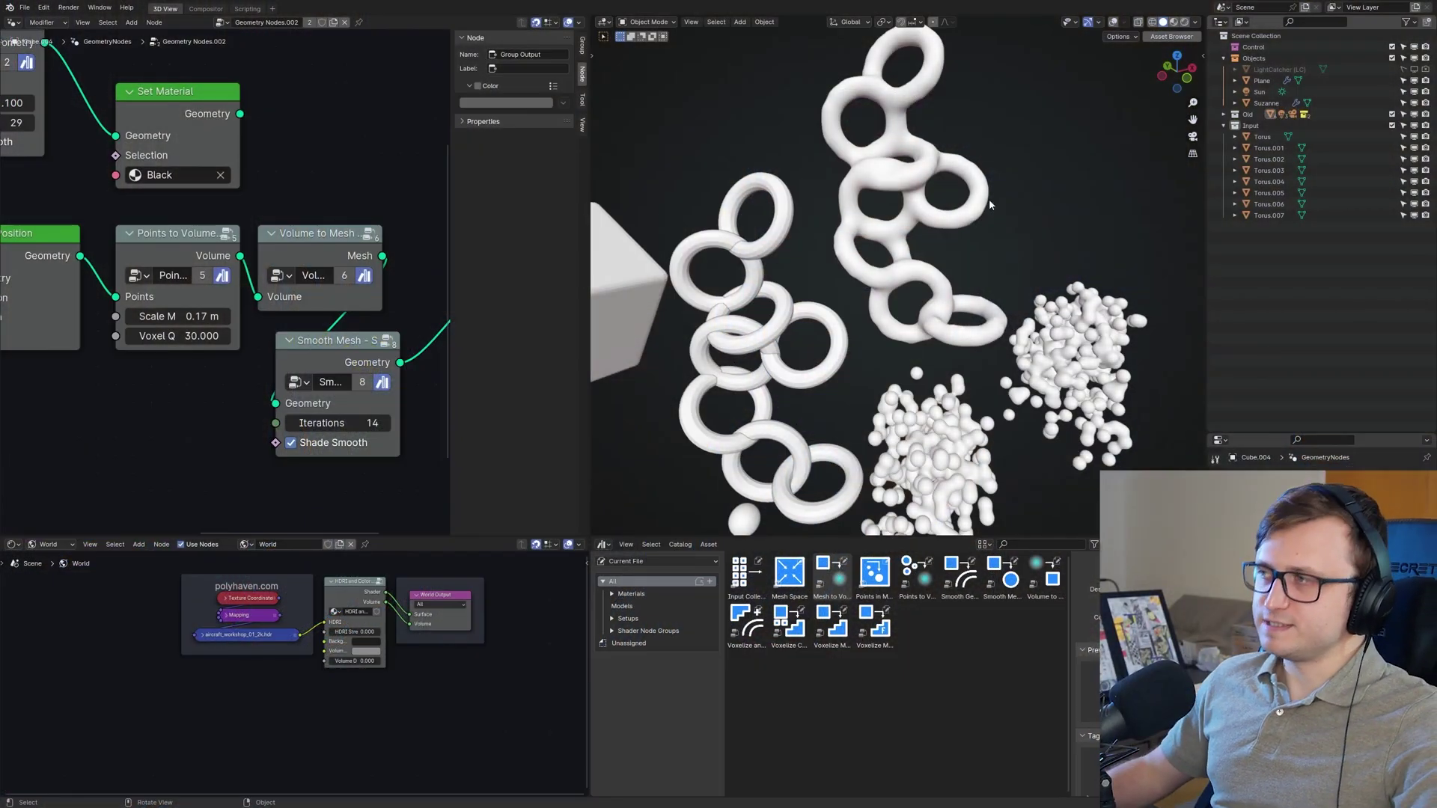
# - Orbit the rendered view around the torus chains and cube
pyautogui.moveTo(989, 204); pyautogui.dragTo(864, 339, button='middle')
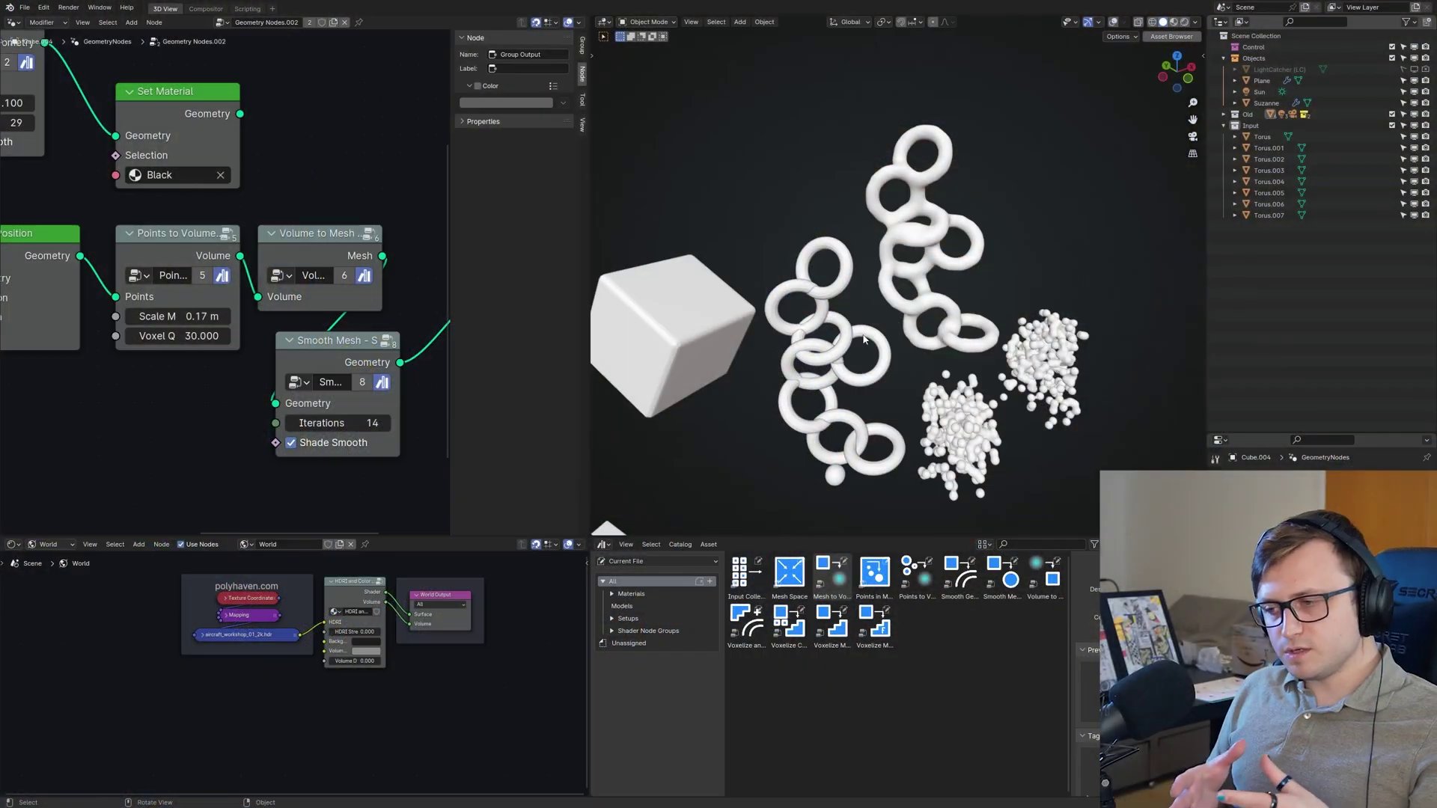
# - Rotate the tori, then select Torus through Torus.007 and trackball-rotate them together
pyautogui.press('r')
pyautogui.press('r')
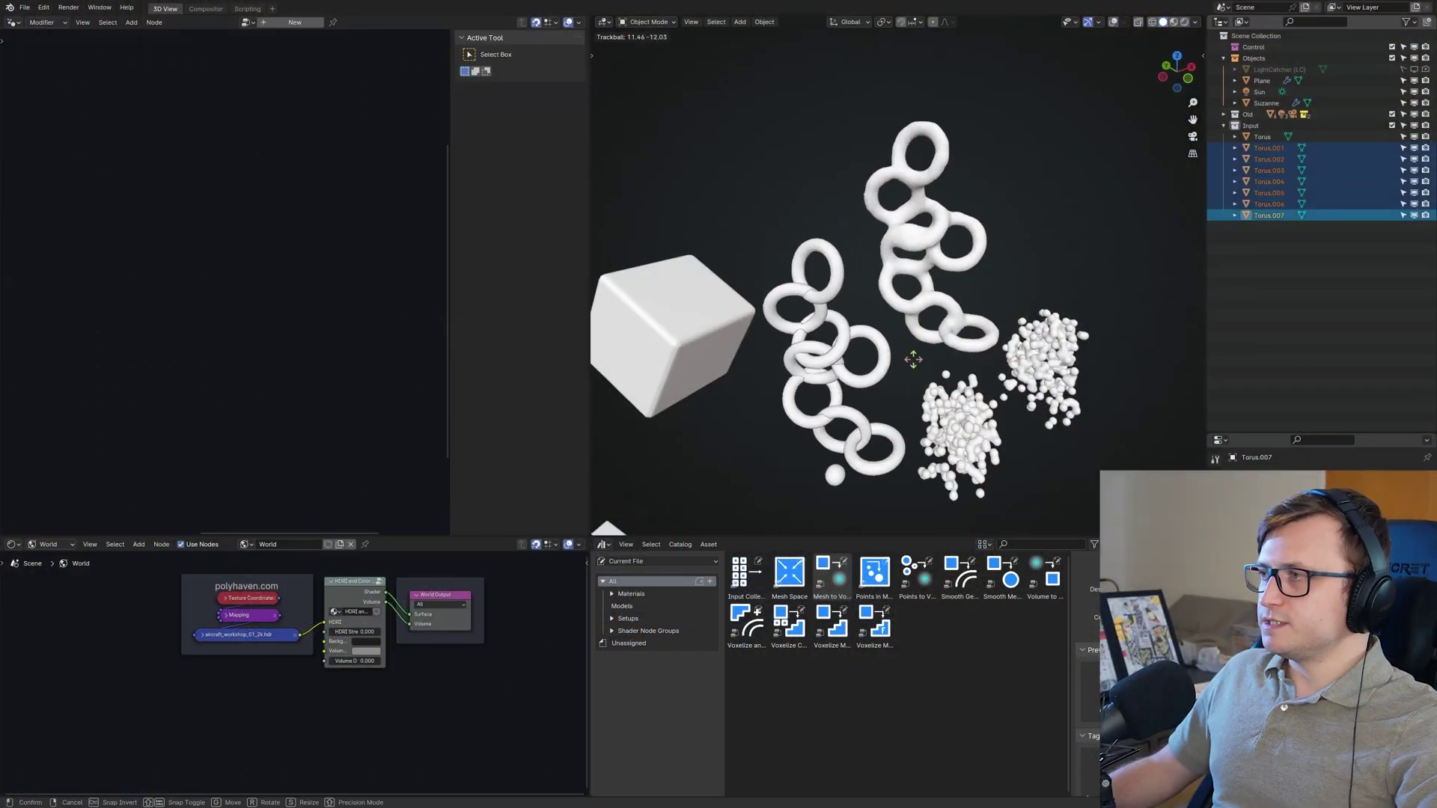
pyautogui.click(890, 340)
pyautogui.click(1275, 138)
pyautogui.keyDown('shift'); pyautogui.click(1277, 216); pyautogui.keyUp('shift')
pyautogui.press('r')
pyautogui.press('r')
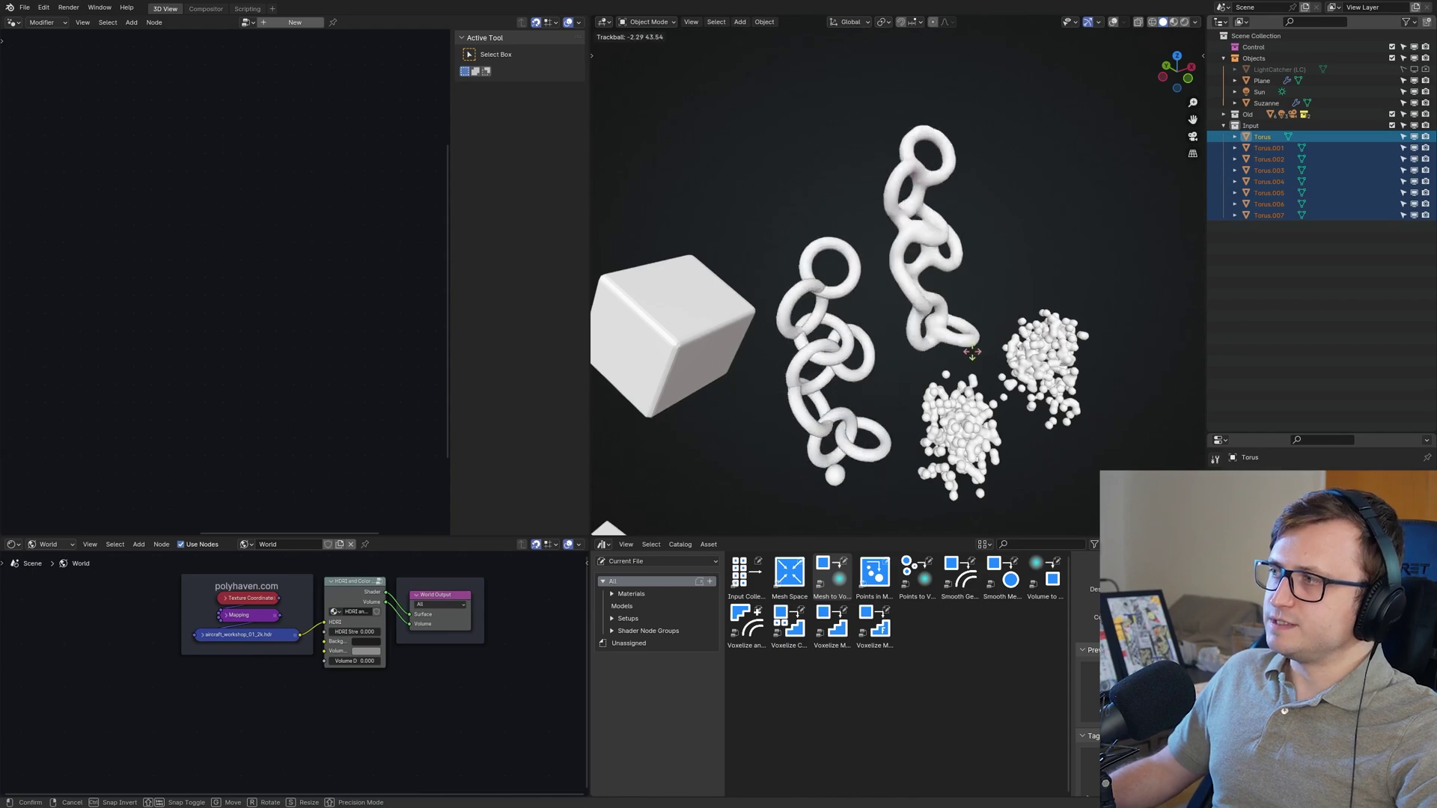
pyautogui.click(869, 347)
# - Zoom in and rotate the torus chains again into new orientations
pyautogui.moveTo(865, 349); pyautogui.dragTo(819, 364, button='middle')
pyautogui.scroll(3, 816, 363)
pyautogui.press('r')
pyautogui.press('r')
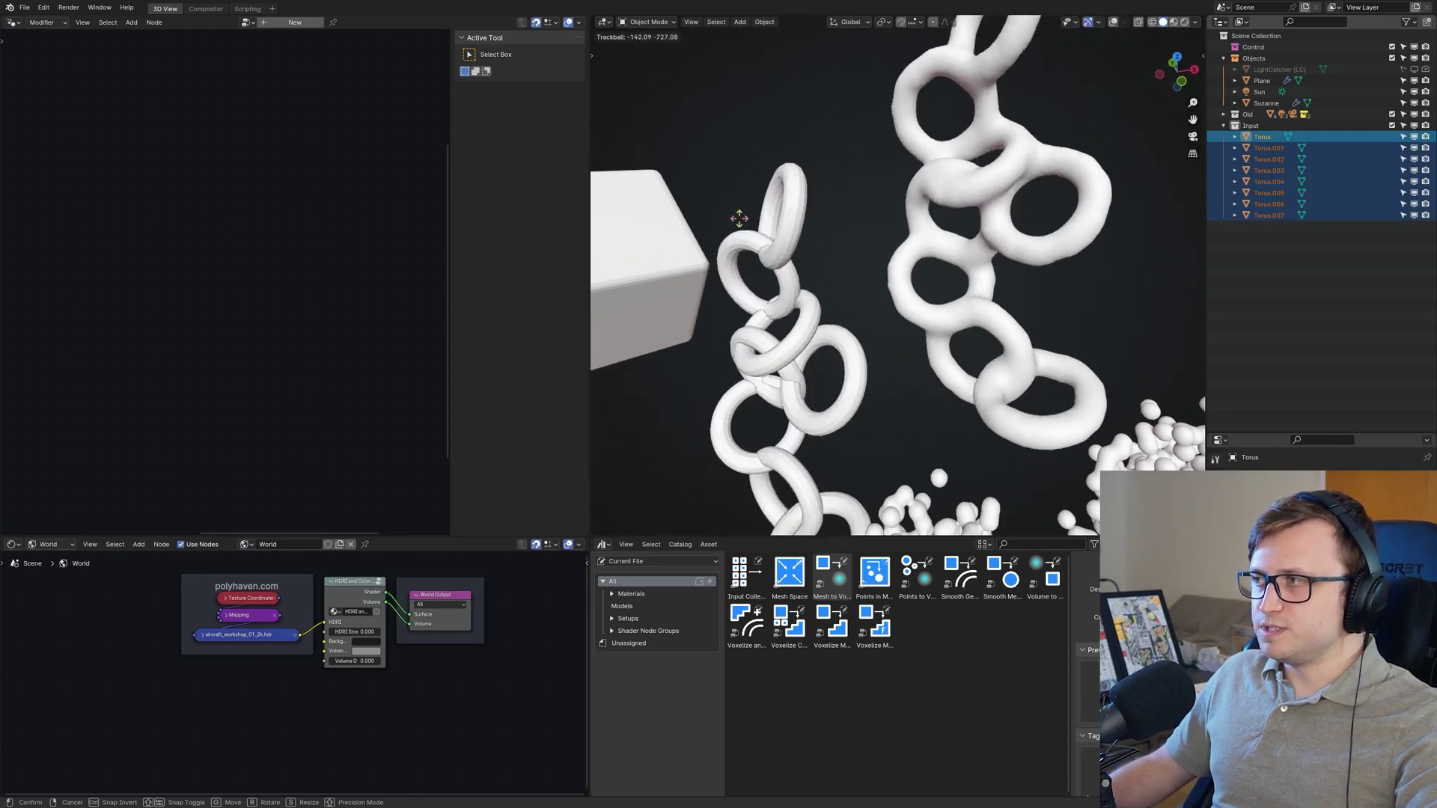
pyautogui.click(750, 357)
pyautogui.scroll(-2, 749, 356)
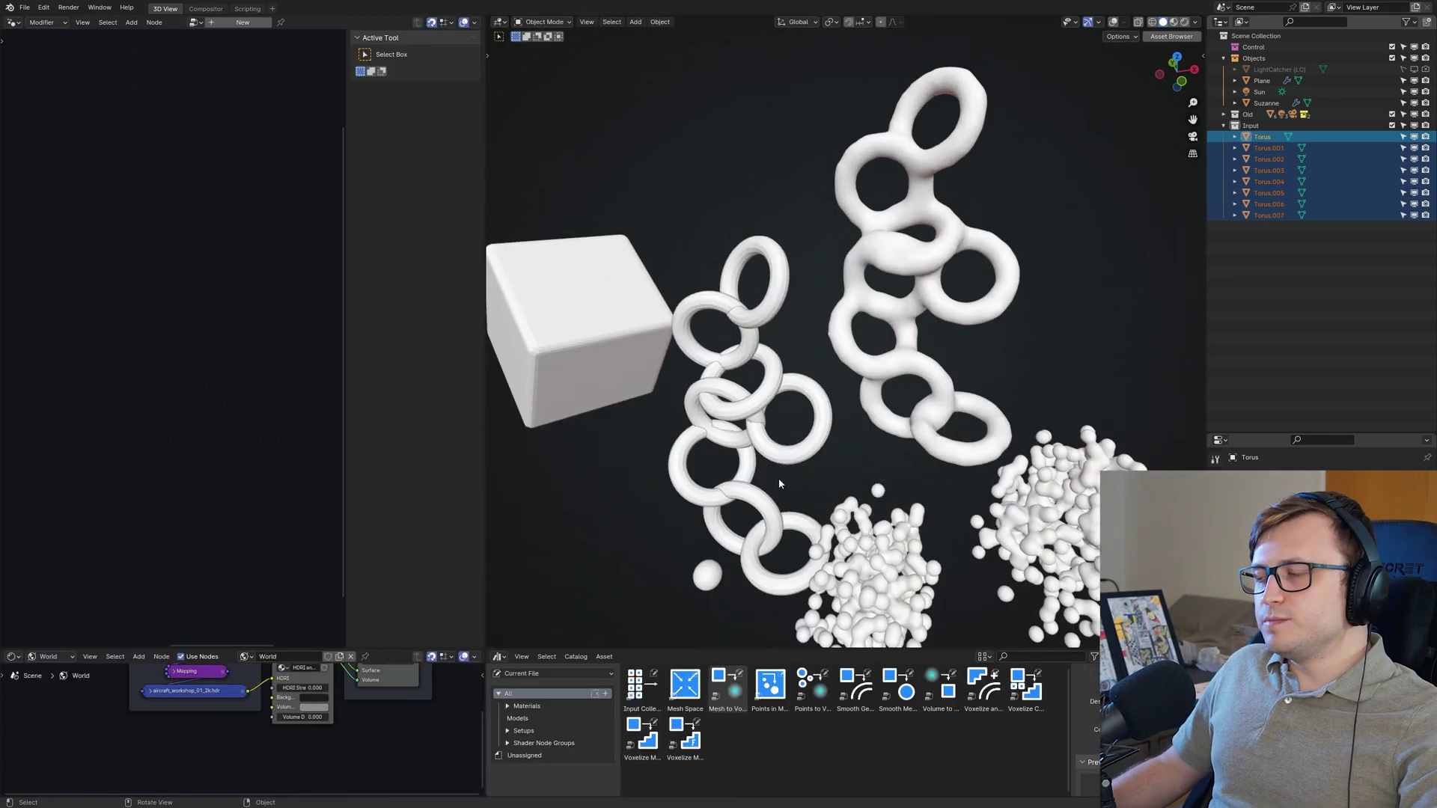
pyautogui.press('r')
pyautogui.press('r')
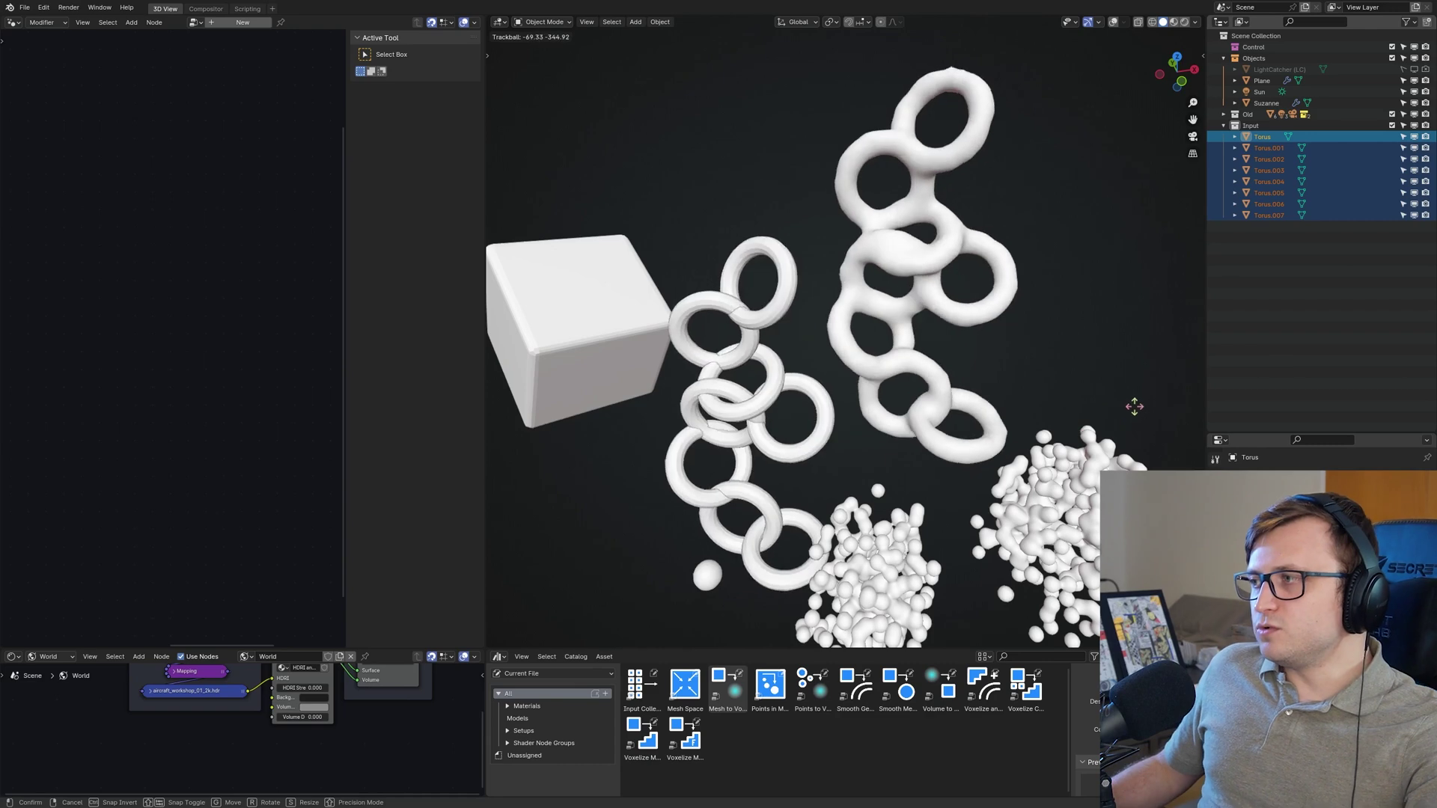
# - Confirm the tori rotation, select only Torus.005, and enlarge the 3D Viewport area
pyautogui.click(1093, 416)
pyautogui.click(764, 402)
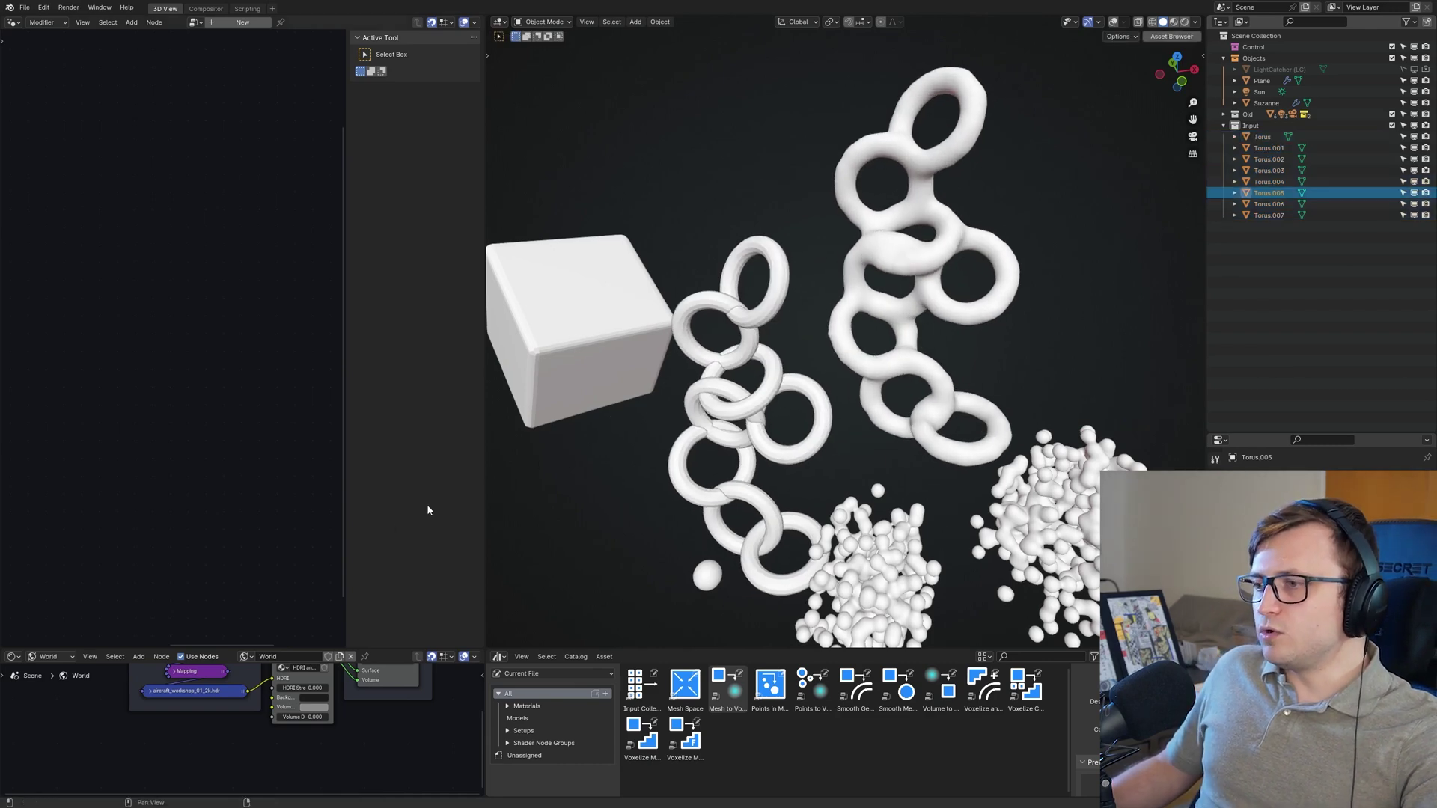
pyautogui.moveTo(407, 648); pyautogui.dragTo(531, 562)
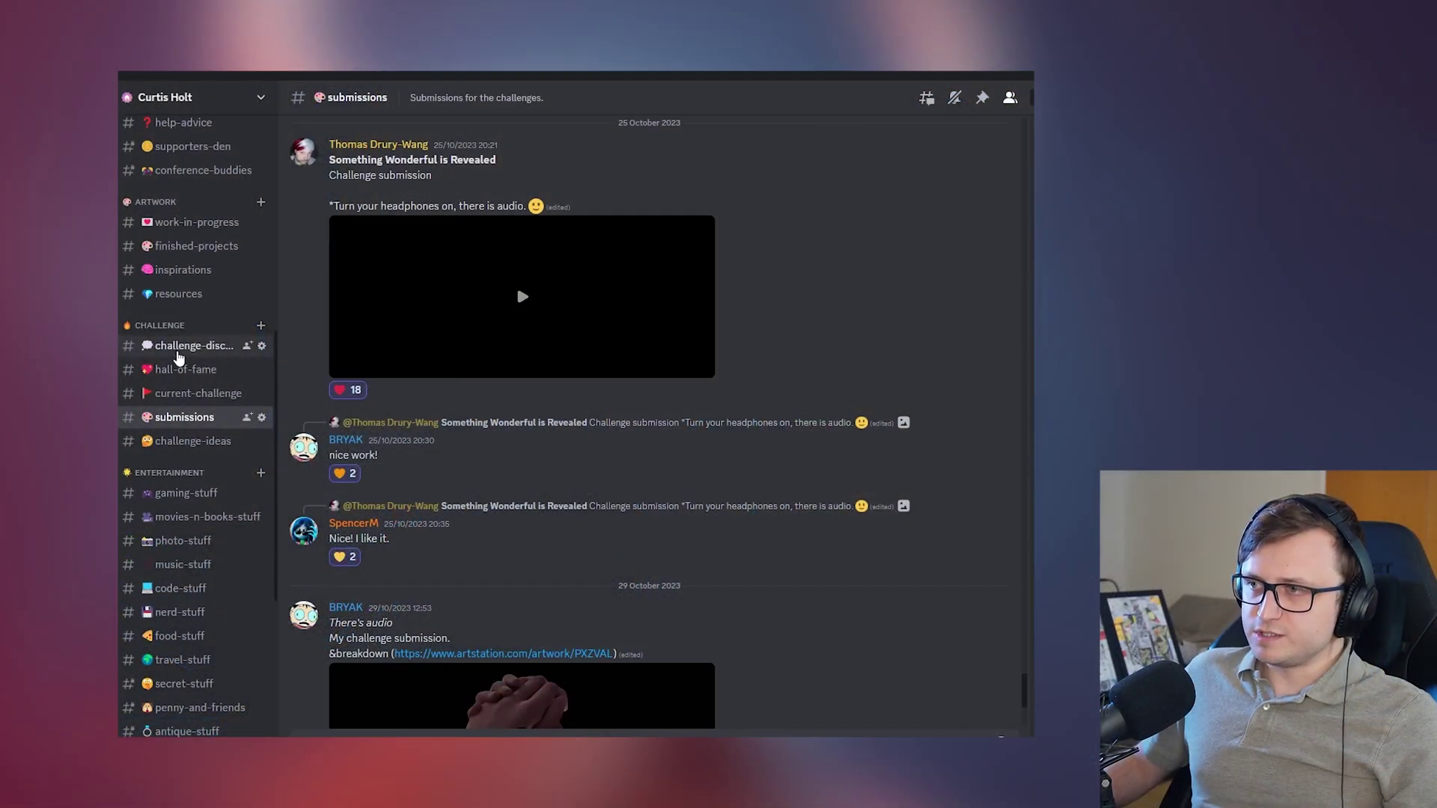
# - Browse challenge-discussion, return to #submissions, and play the ballerina video to about 0:18
pyautogui.click(178, 355)
pyautogui.scroll(3, 658, 517)
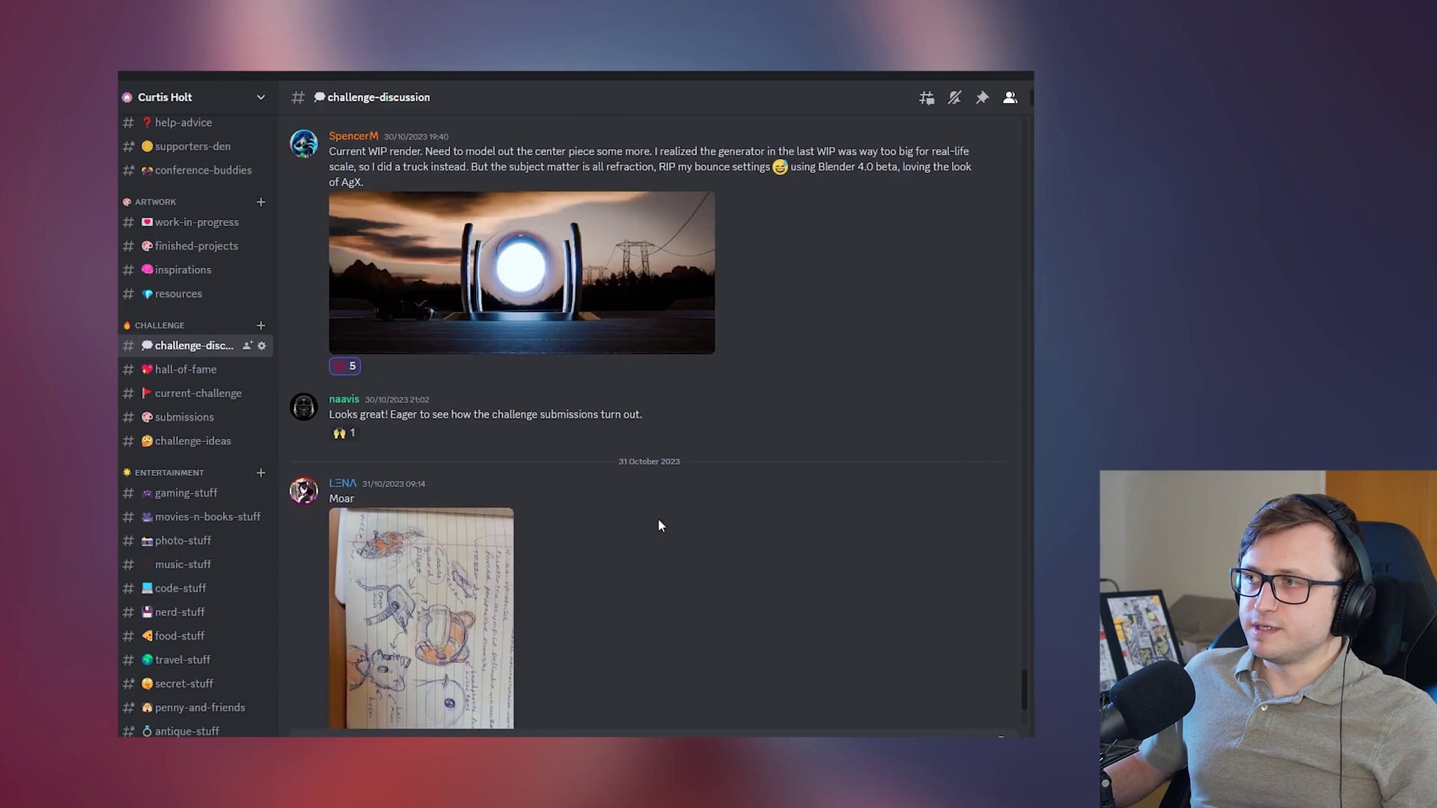
pyautogui.scroll(-3, 560, 505)
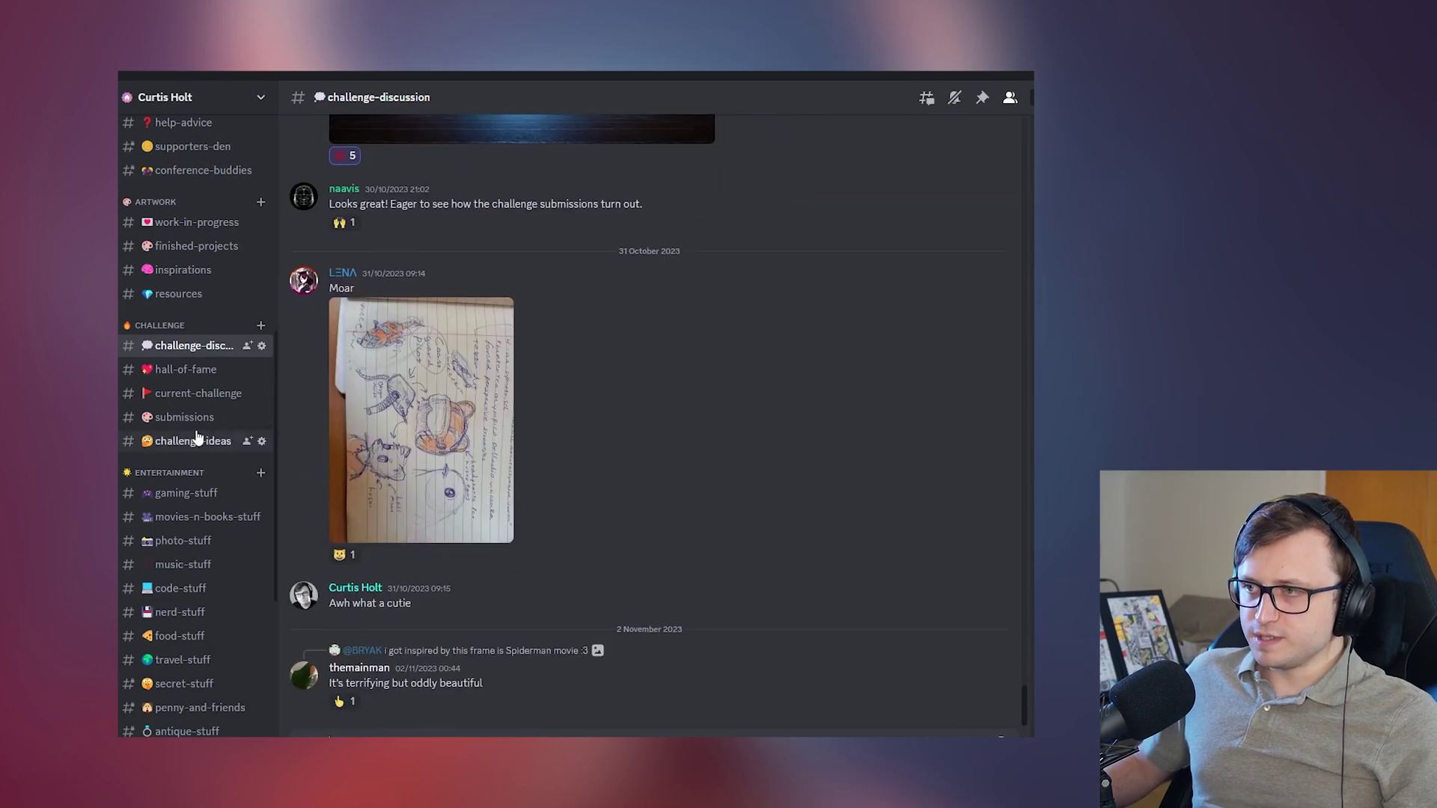
pyautogui.click(180, 426)
pyautogui.scroll(1, 568, 424)
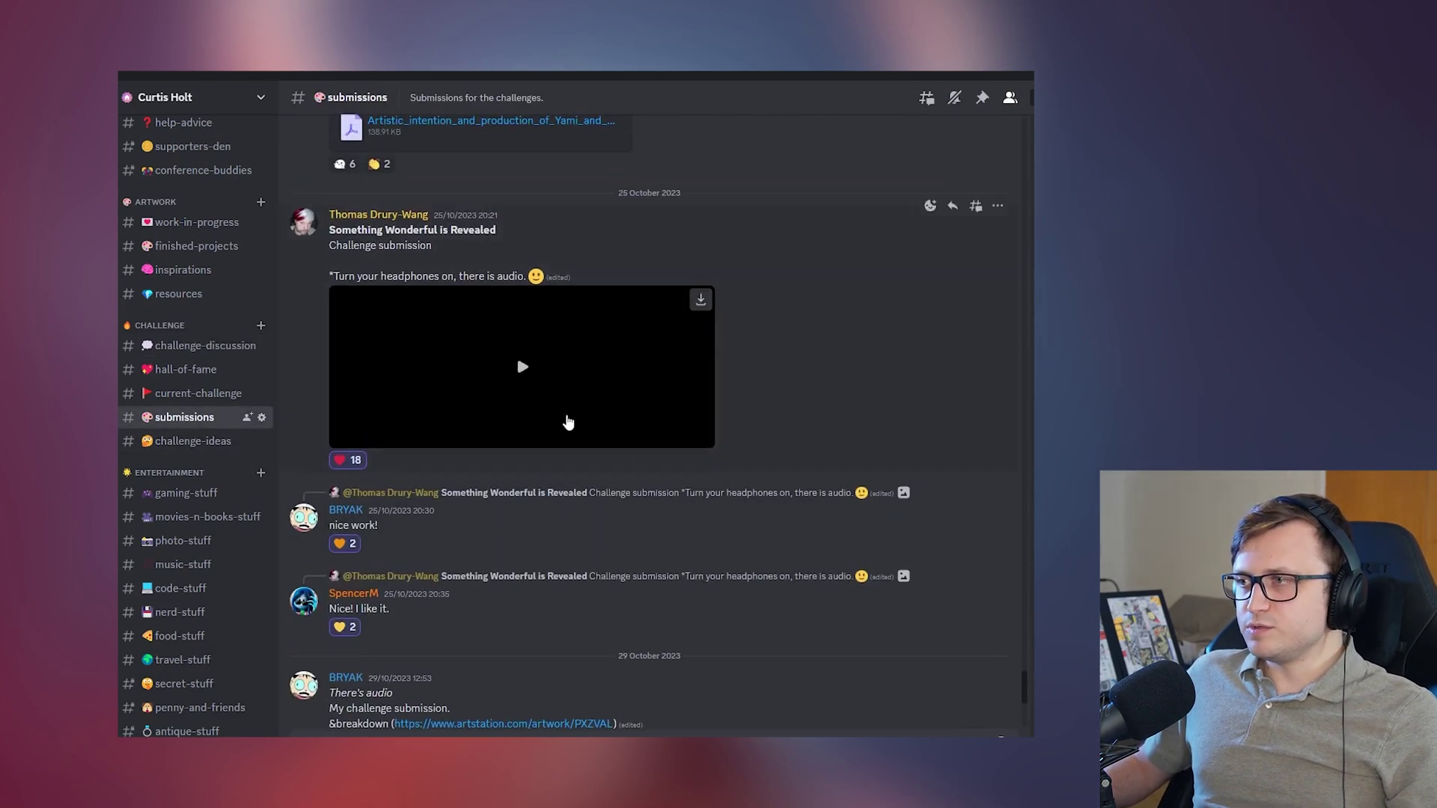
pyautogui.click(563, 407)
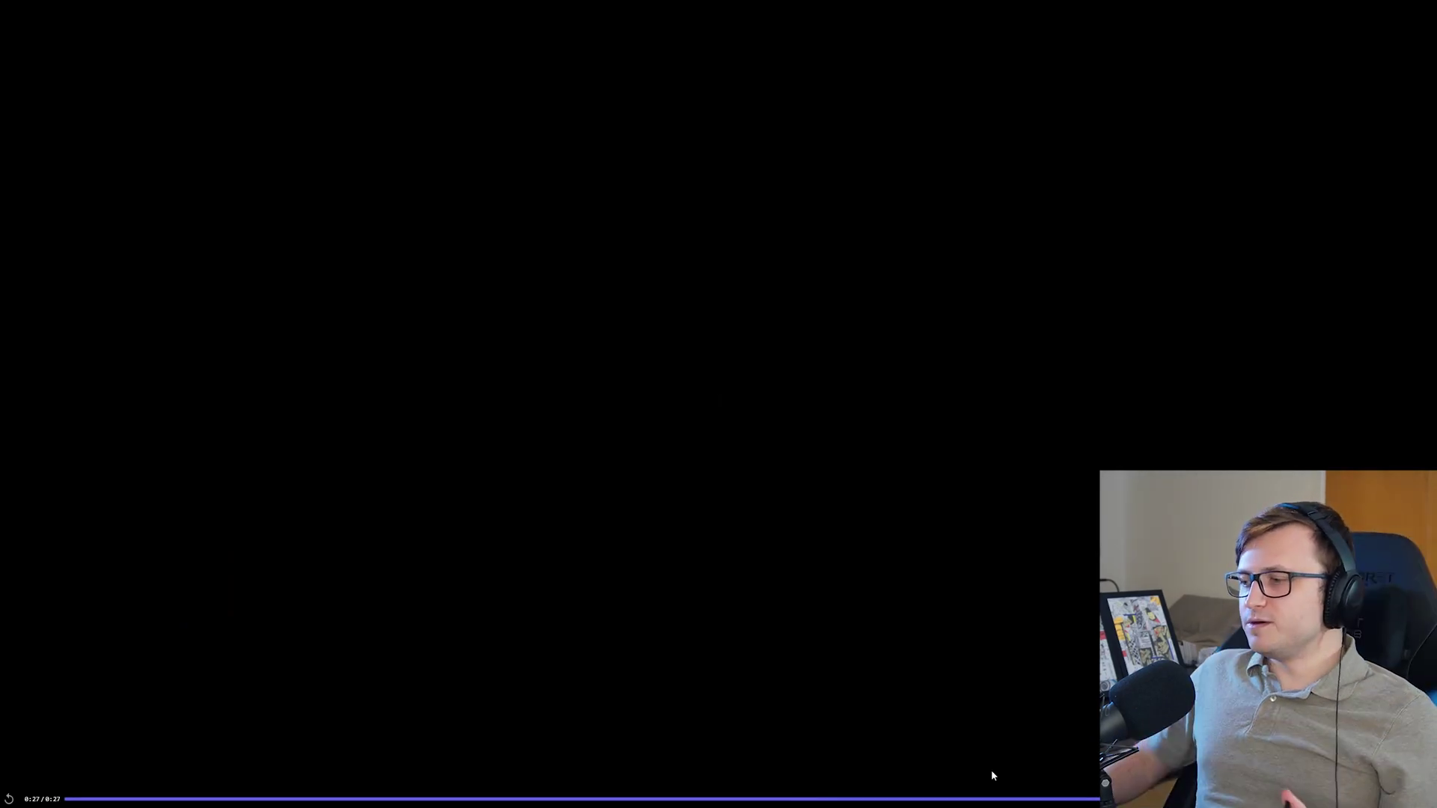
pyautogui.click(806, 799)
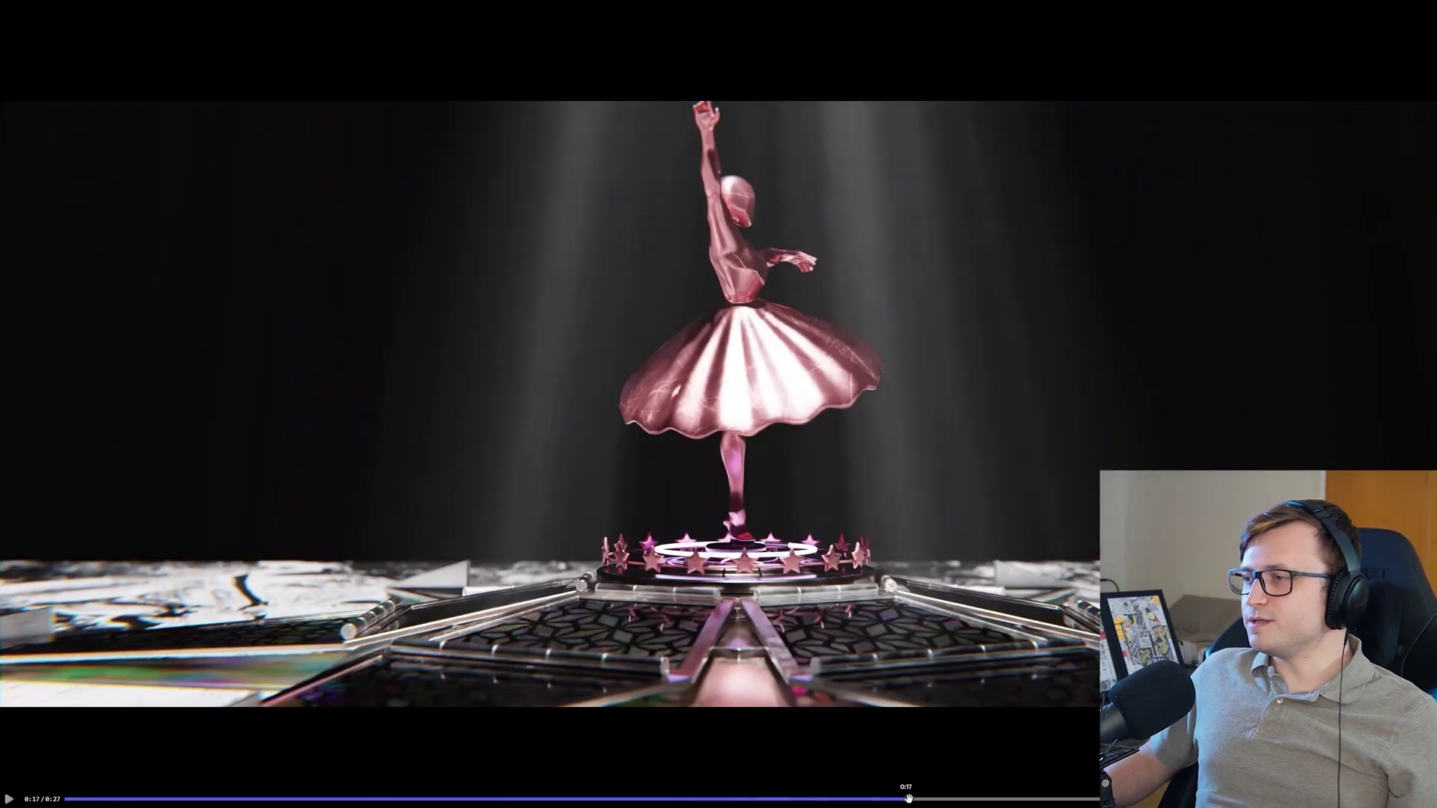
pyautogui.moveTo(909, 800); pyautogui.dragTo(991, 800)
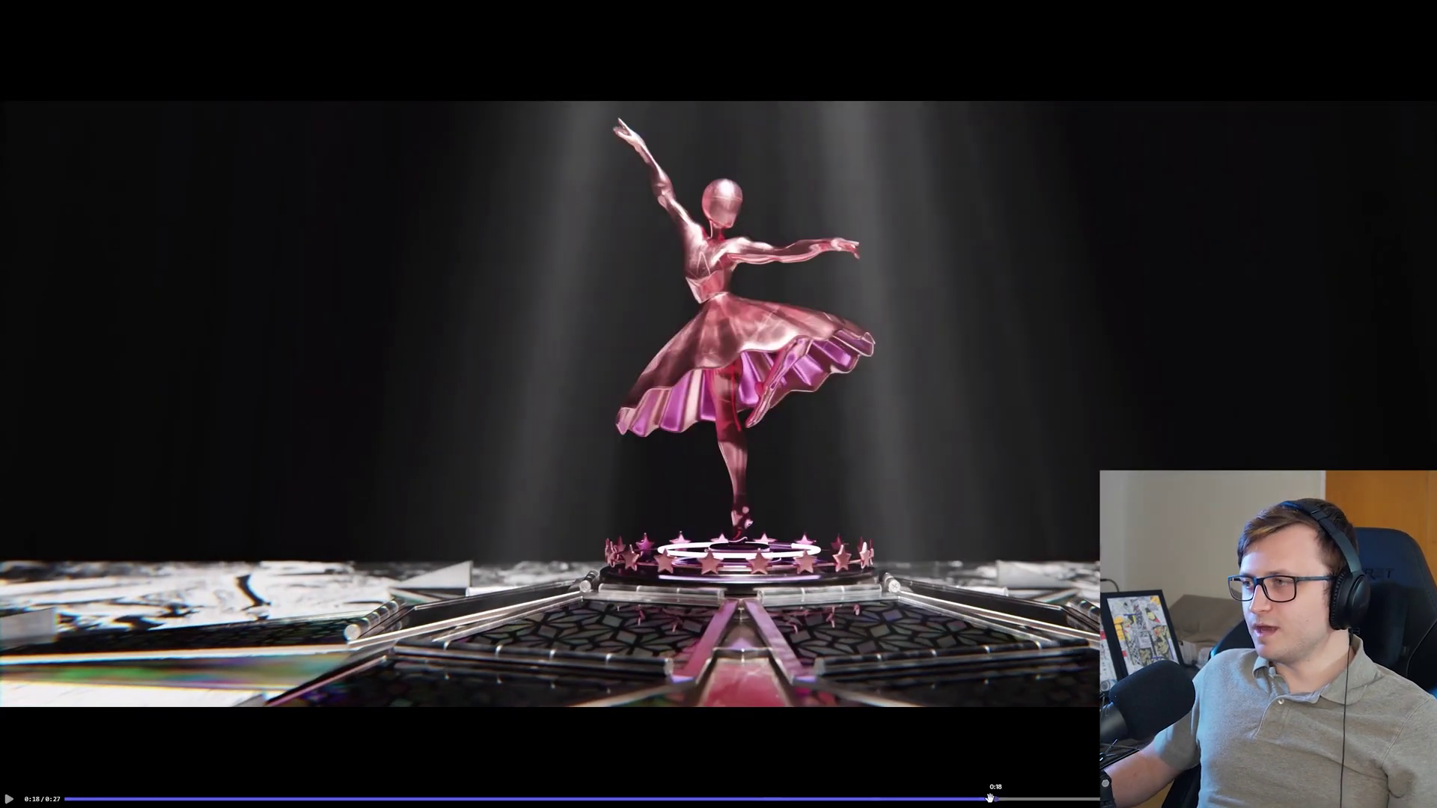